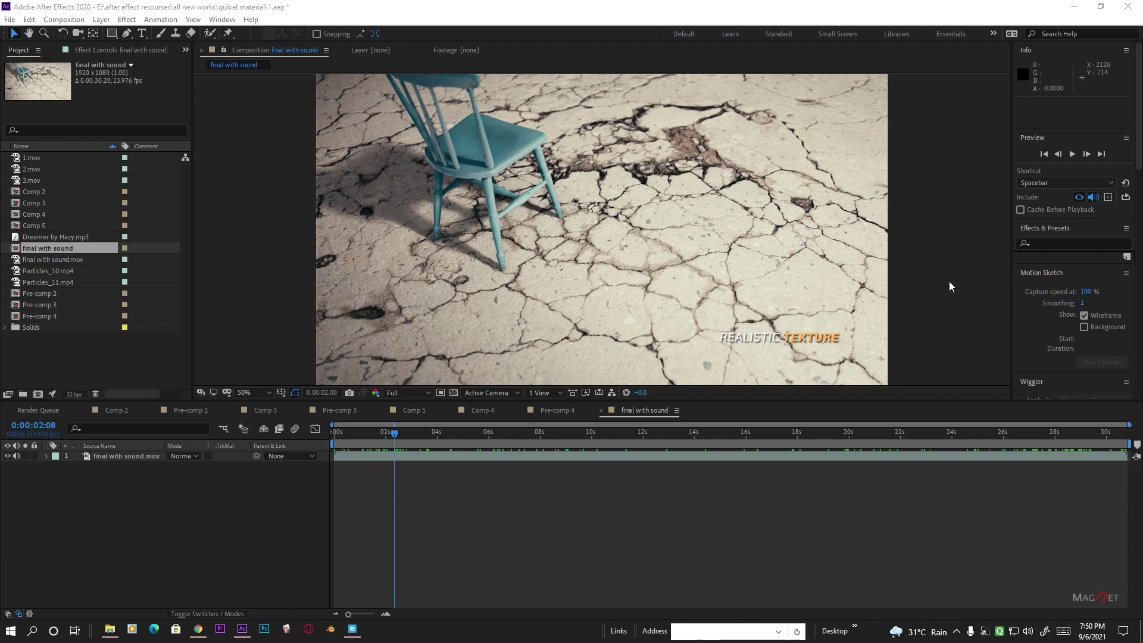
- Look through the uploads on the YouTube channel page in Chrome and preview the final with sound composition in After Effects
click(951, 286)
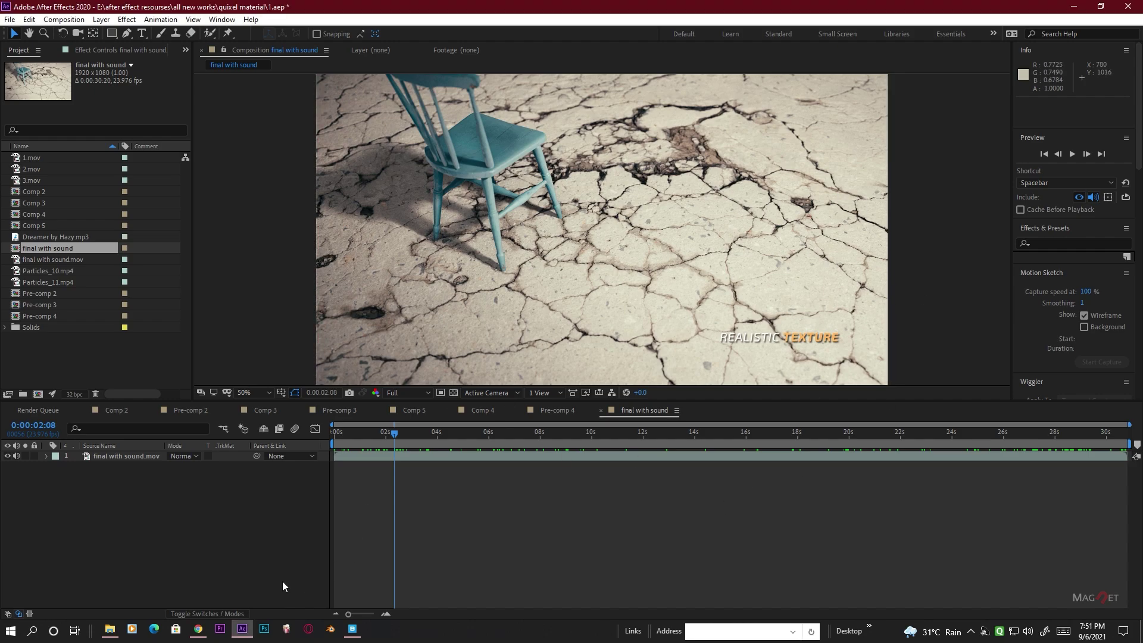
click(198, 630)
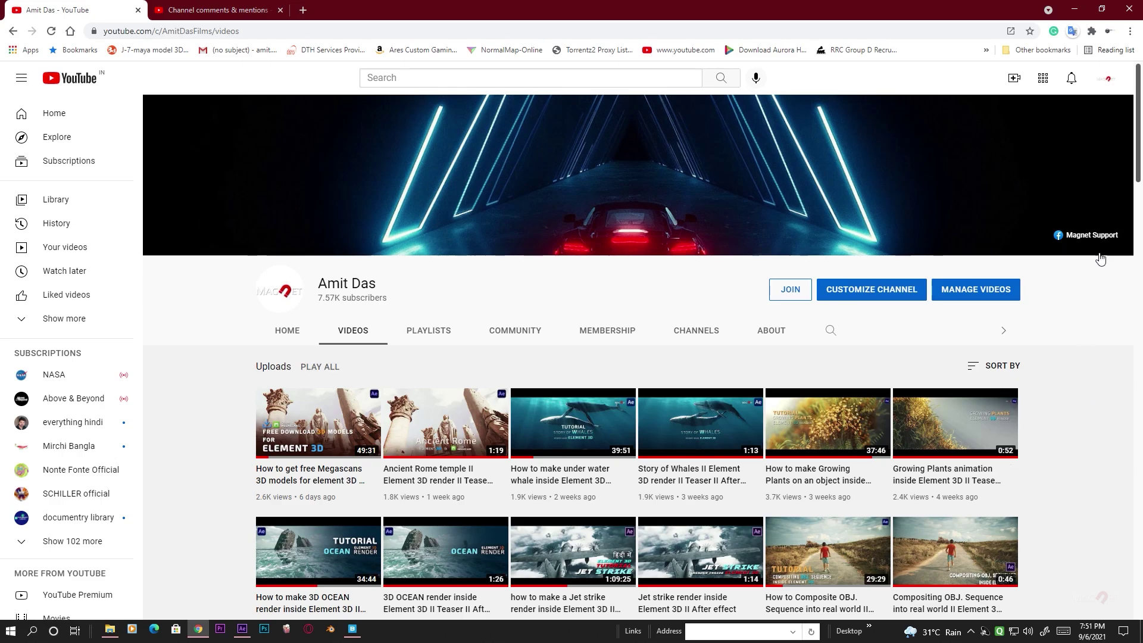
scroll(1067, 451, down, 6)
scroll(1052, 569, up, 6)
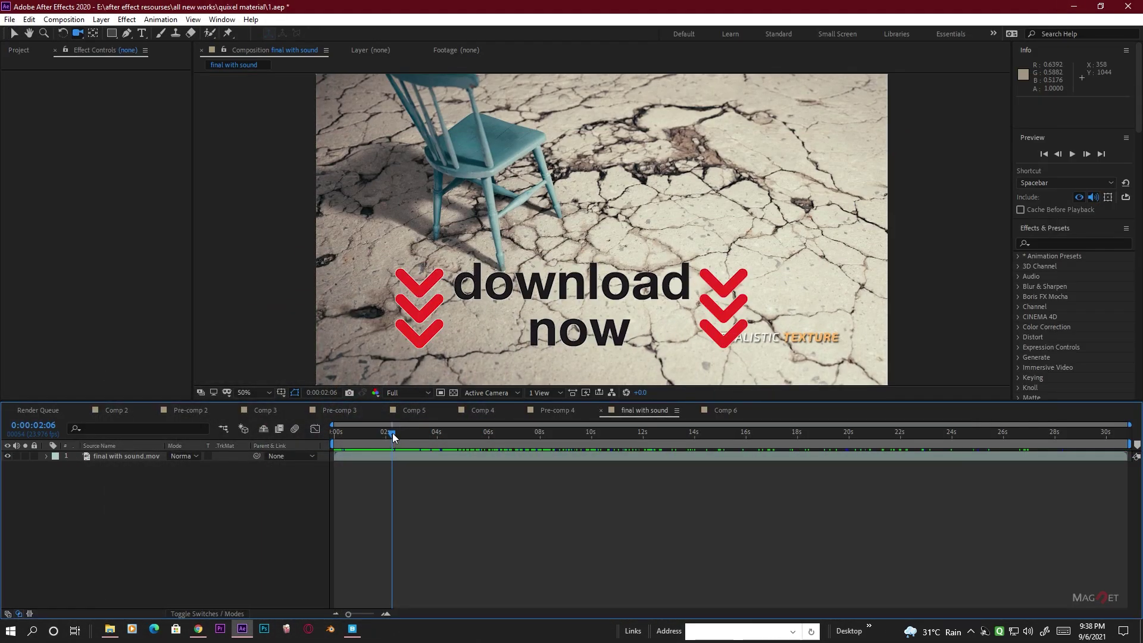
drag(393, 431, 584, 444)
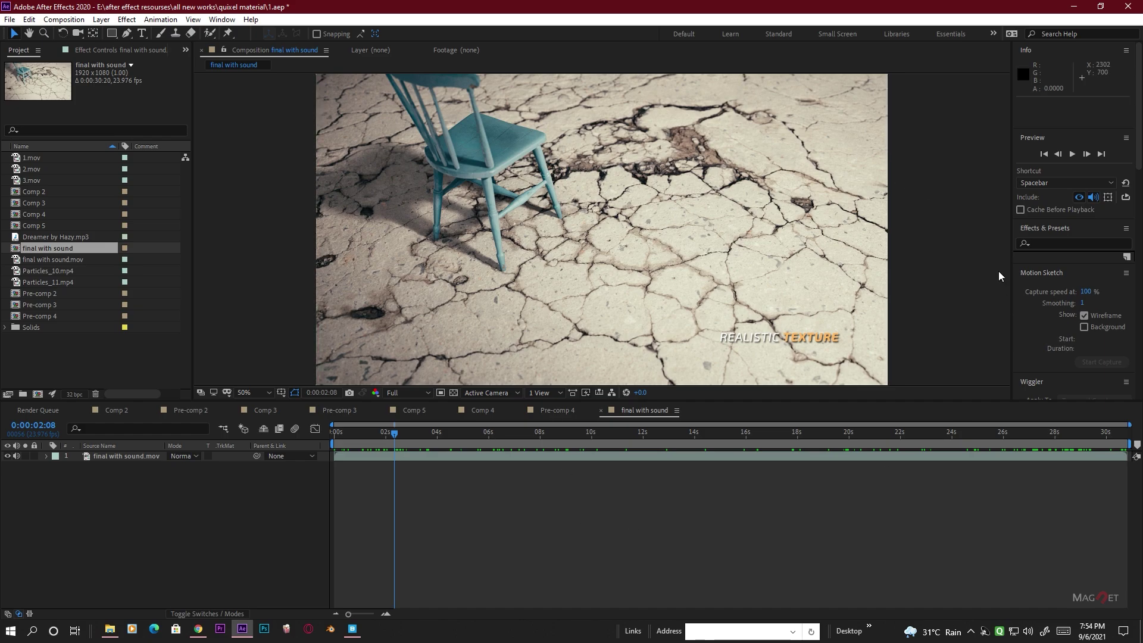
- Switch to Quixel Bridge and browse the Surfaces library's categories and latest assets
click(352, 629)
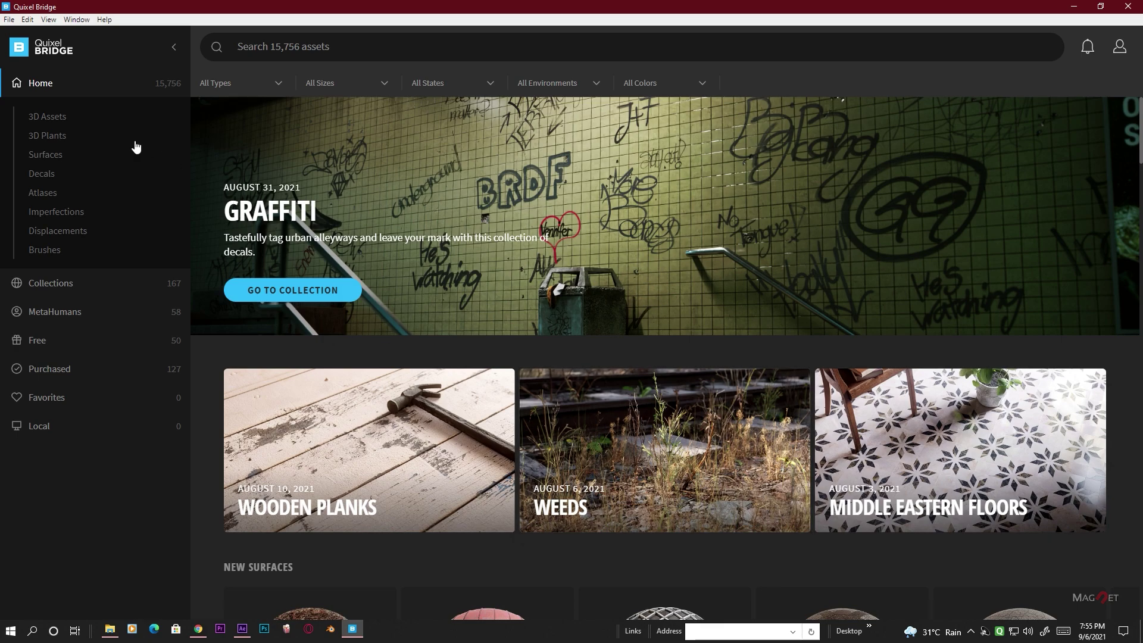
click(49, 158)
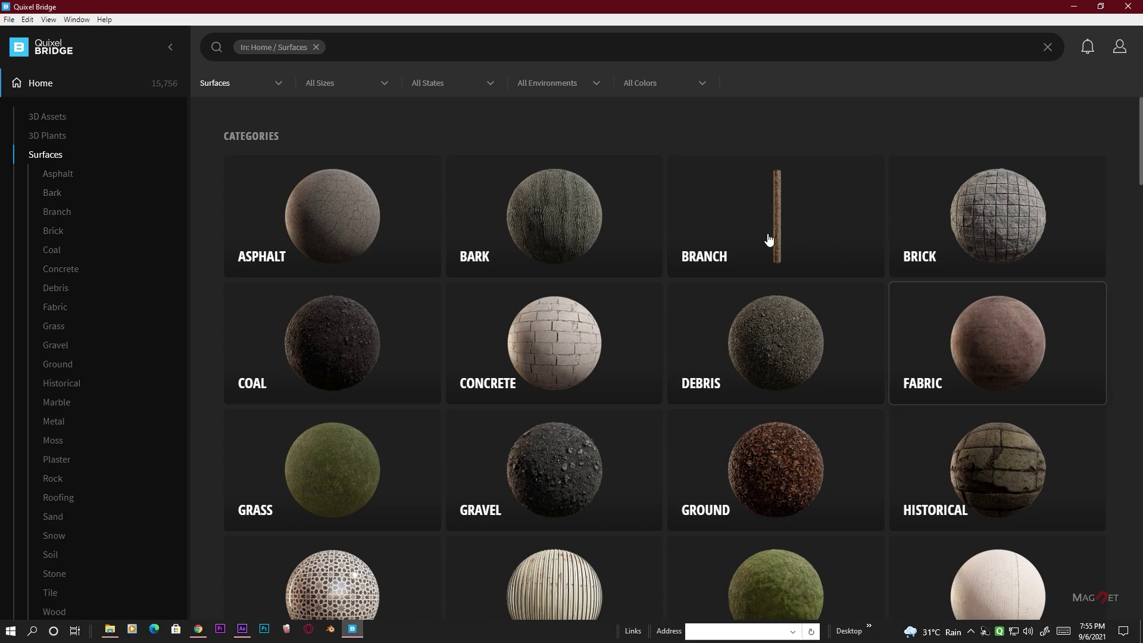
scroll(630, 425, down, 3)
scroll(630, 425, down, 13)
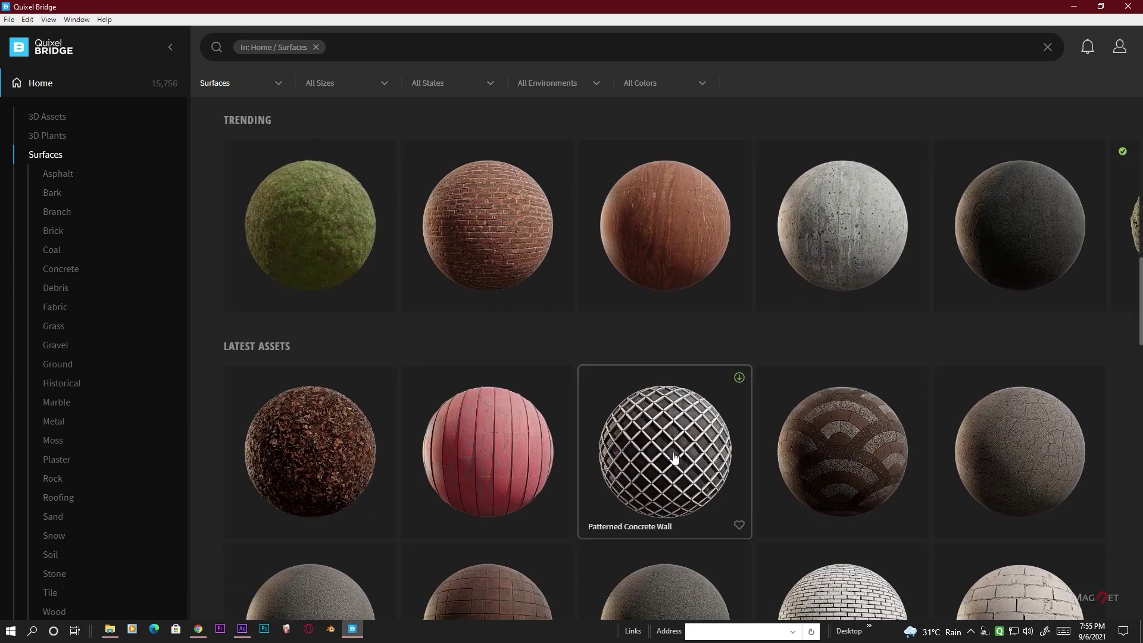
scroll(653, 449, up, 10)
scroll(653, 448, down, 3)
scroll(665, 395, down, 15)
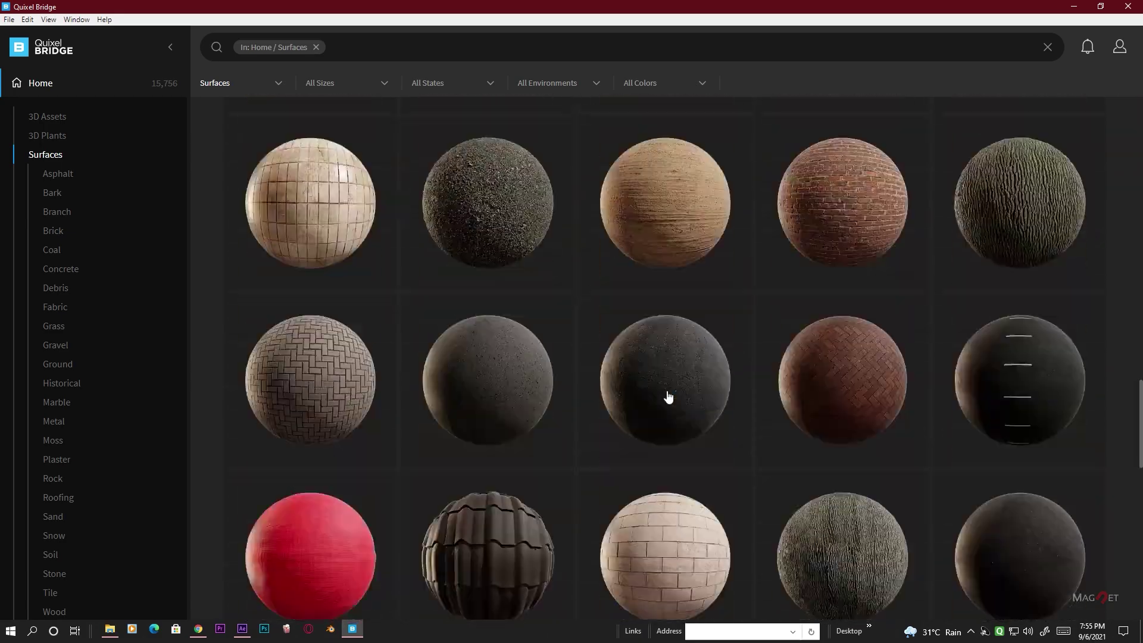
scroll(668, 397, up, 20)
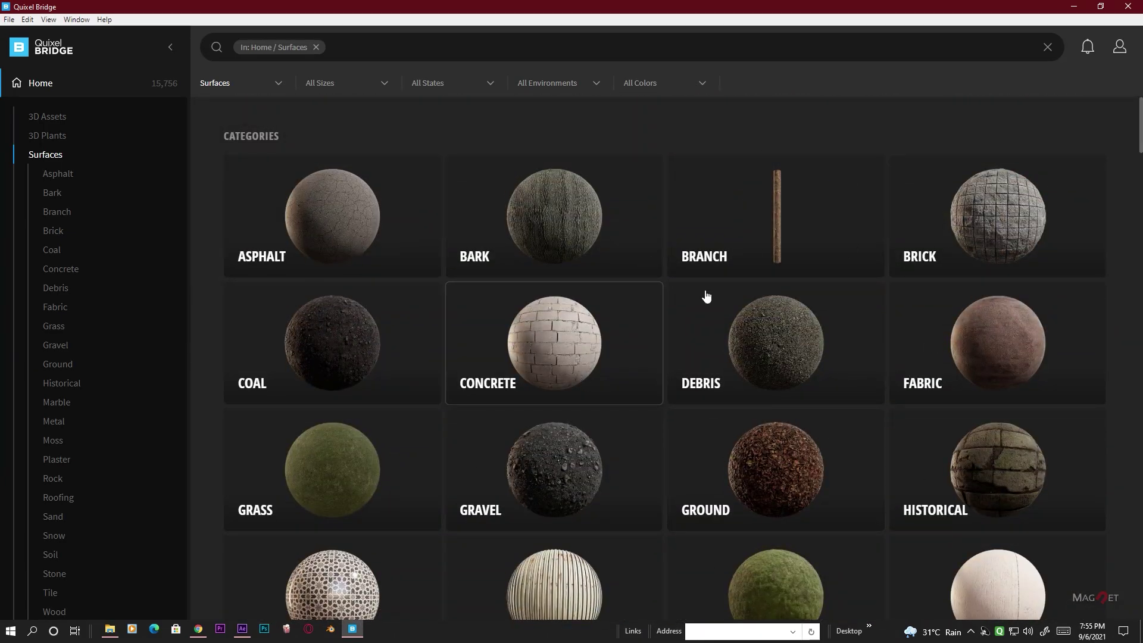
- Narrow the surfaces to the Brick category and select the Damaged Brick Wall Plaster asset
click(59, 232)
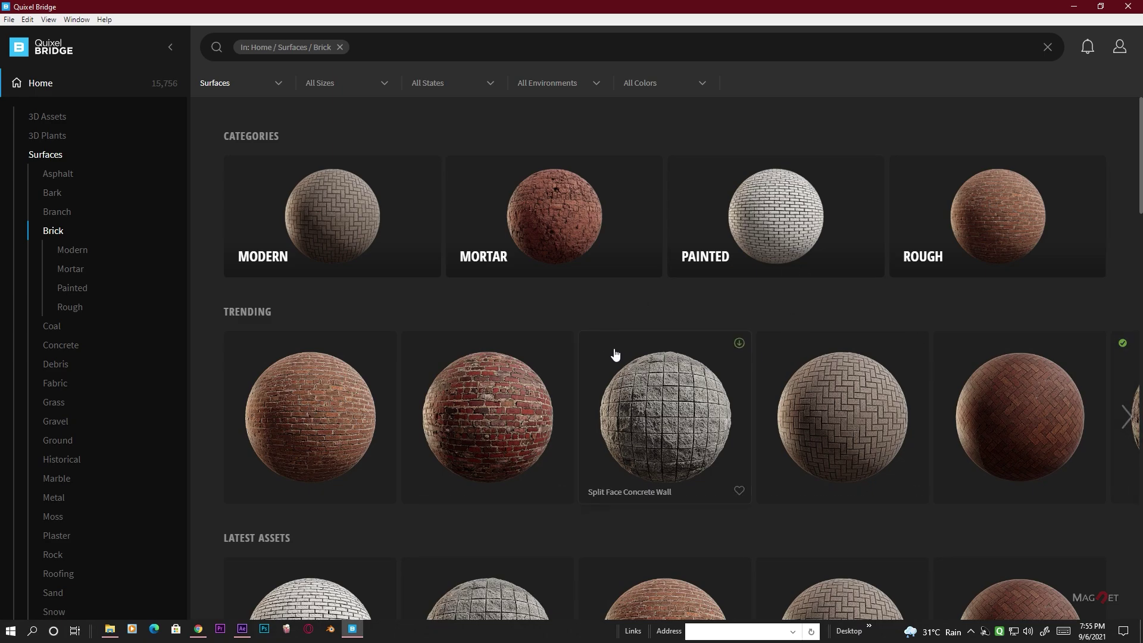
scroll(591, 337, down, 10)
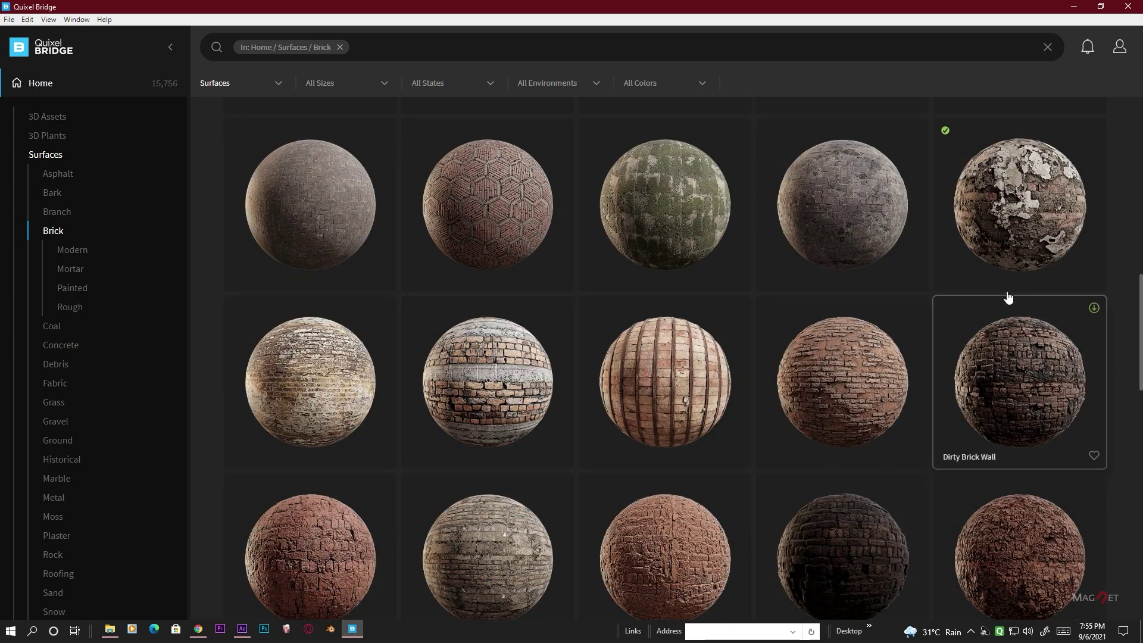
scroll(543, 212, up, 3)
scroll(1109, 191, down, 3)
scroll(1013, 220, up, 3)
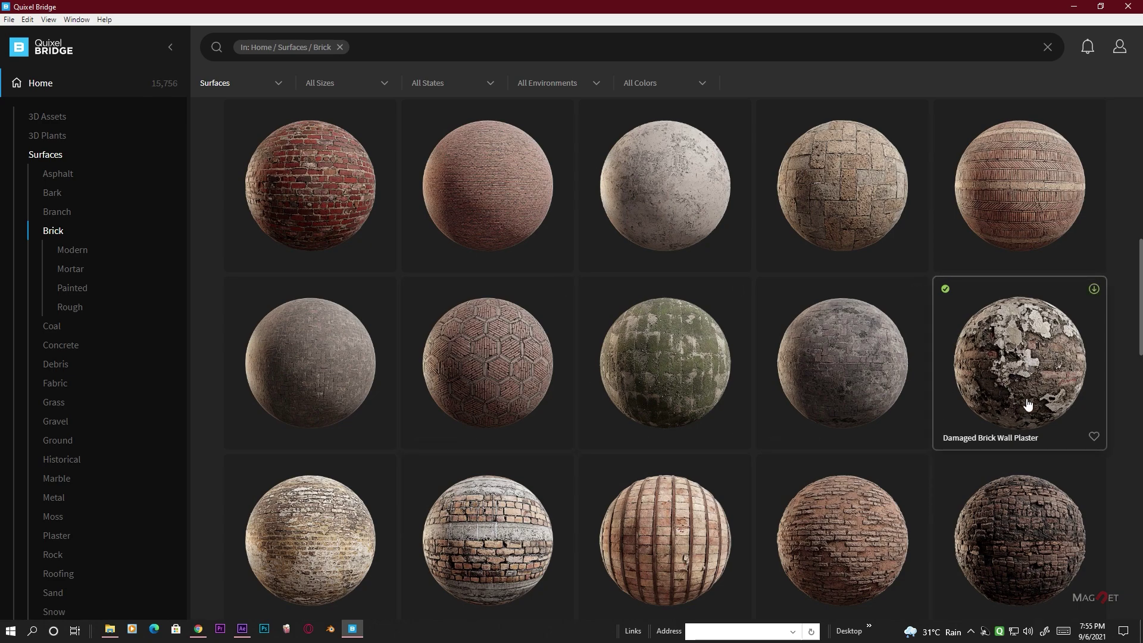
click(1031, 361)
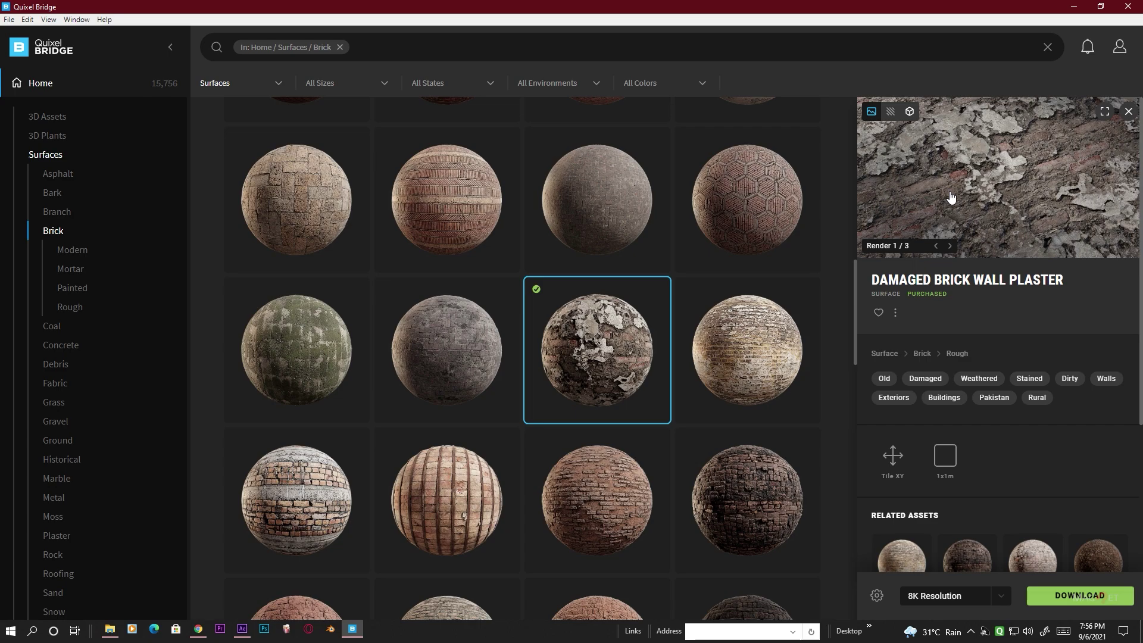
- Examine Damaged Brick Wall Plaster in the 3D preview, return to its renders and check the available download resolutions
click(909, 112)
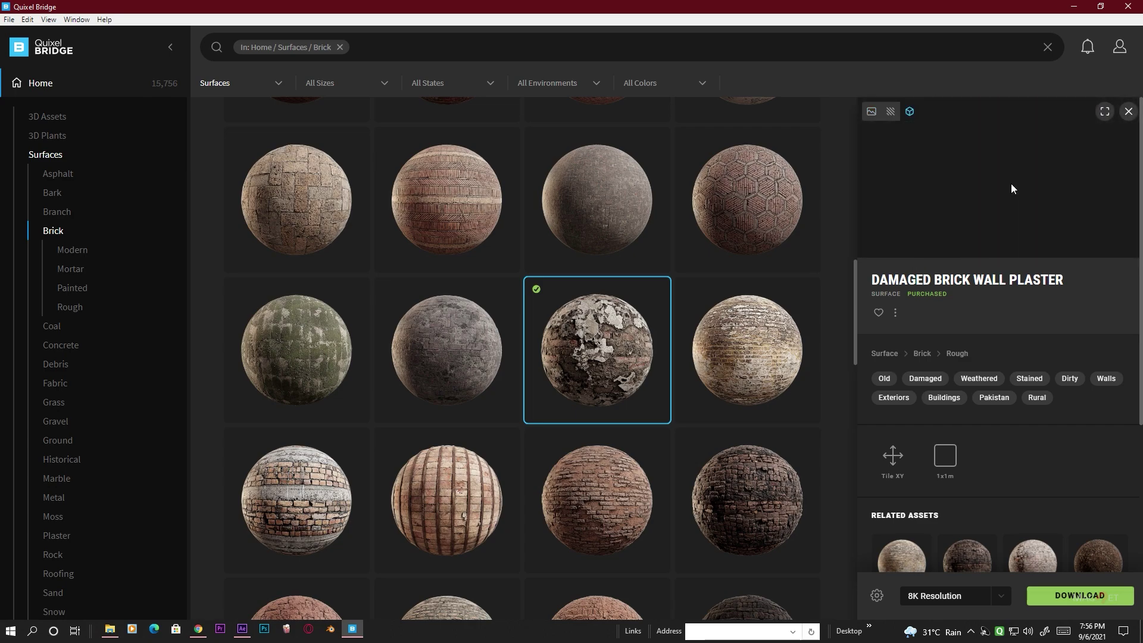
drag(1034, 204, 966, 190)
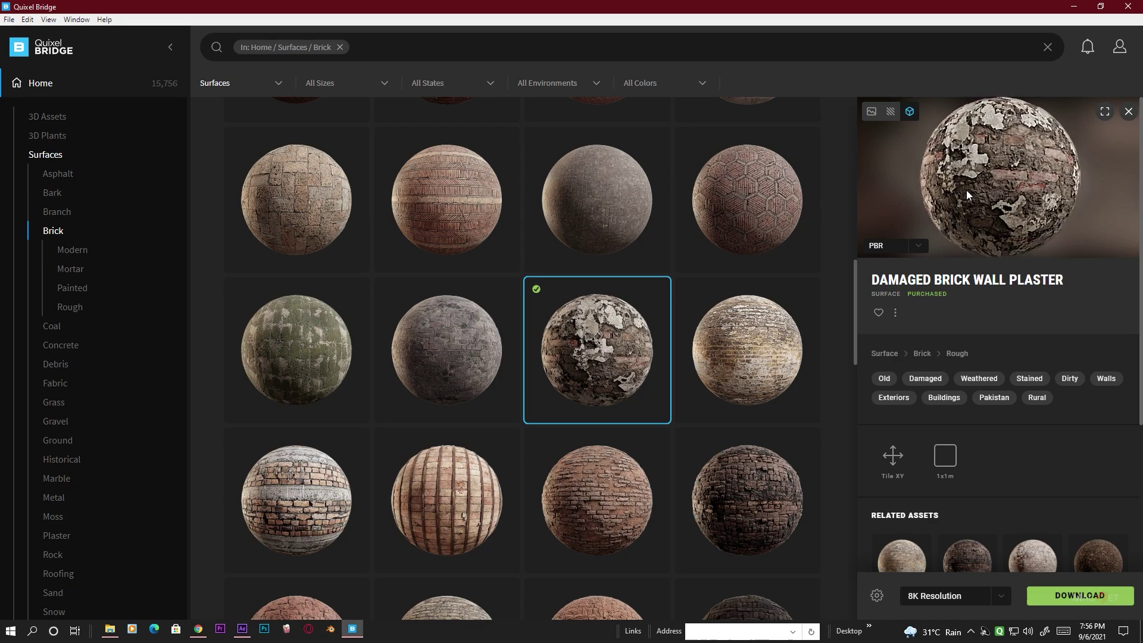
click(872, 112)
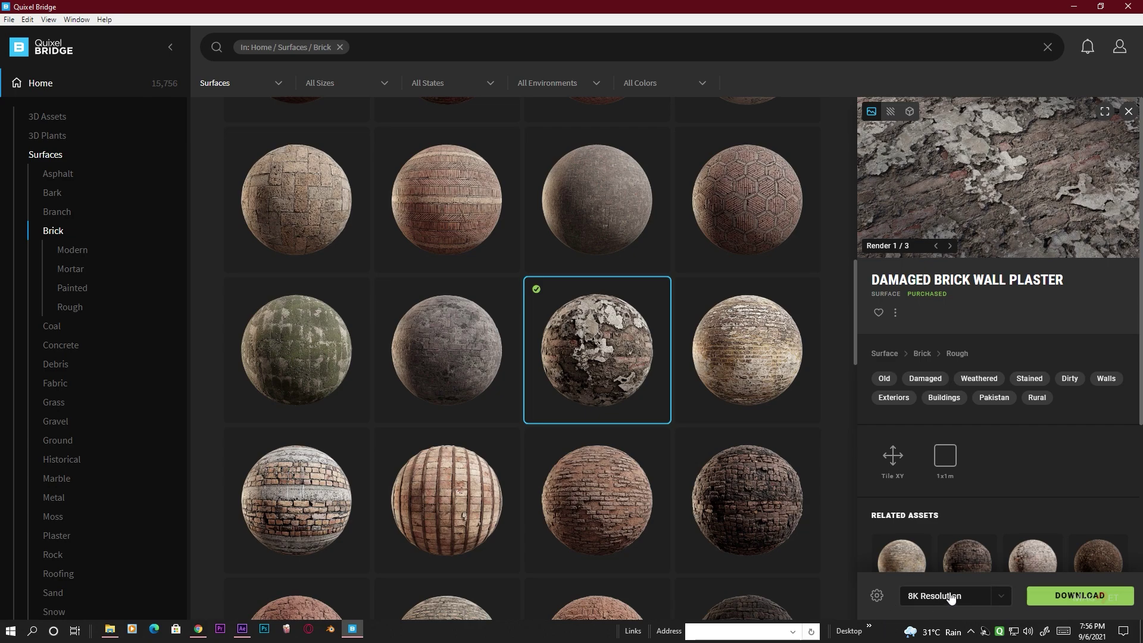
click(1005, 597)
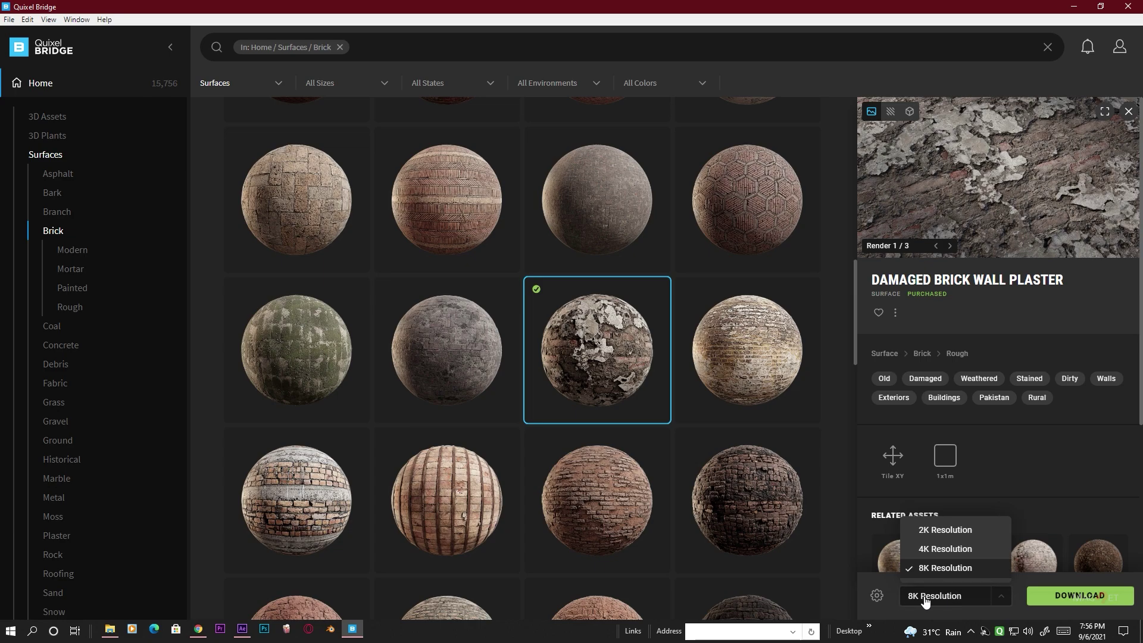
click(956, 602)
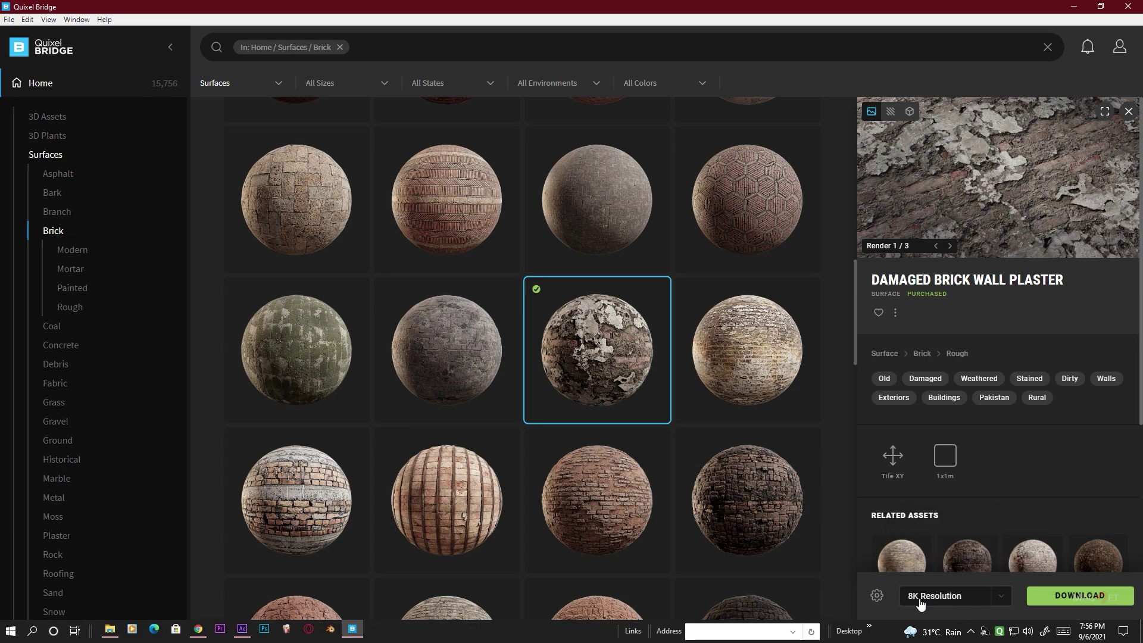
- Exclude the Metalness, Roughness, Specular and Displacement maps in the texture download settings
click(878, 596)
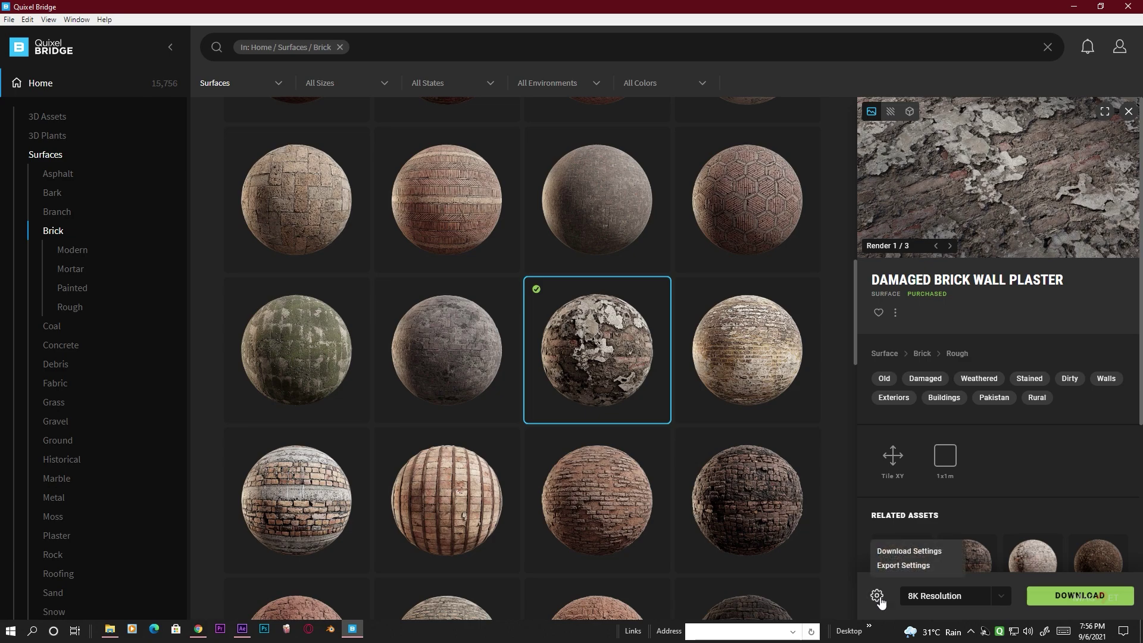
click(902, 552)
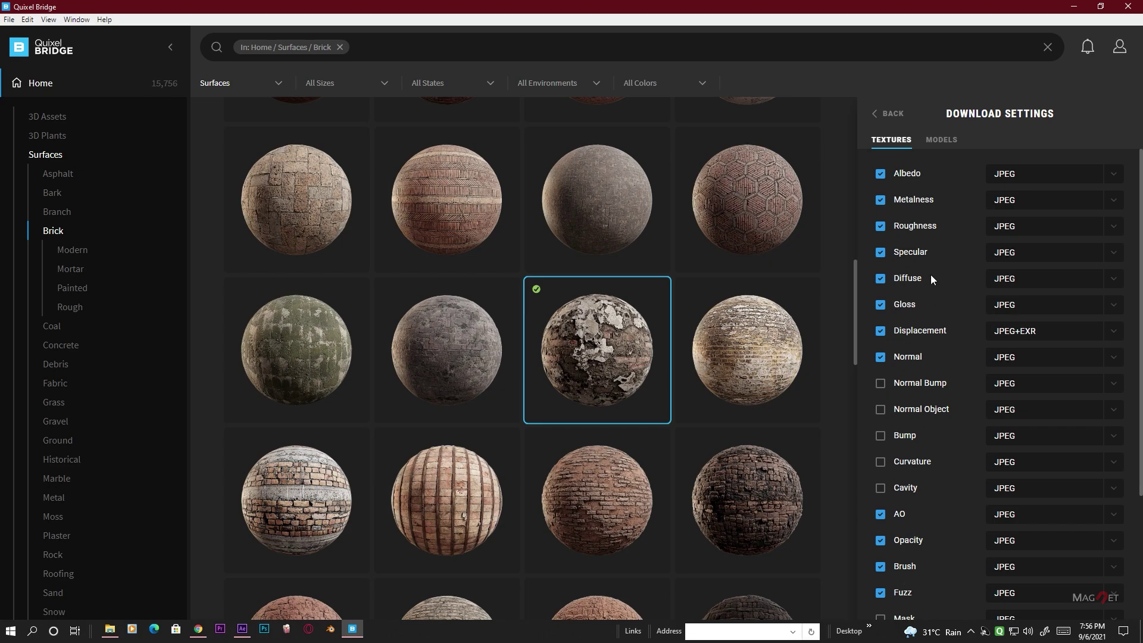
scroll(902, 580, down, 5)
scroll(927, 544, up, 5)
click(880, 201)
click(881, 252)
scroll(945, 512, down, 3)
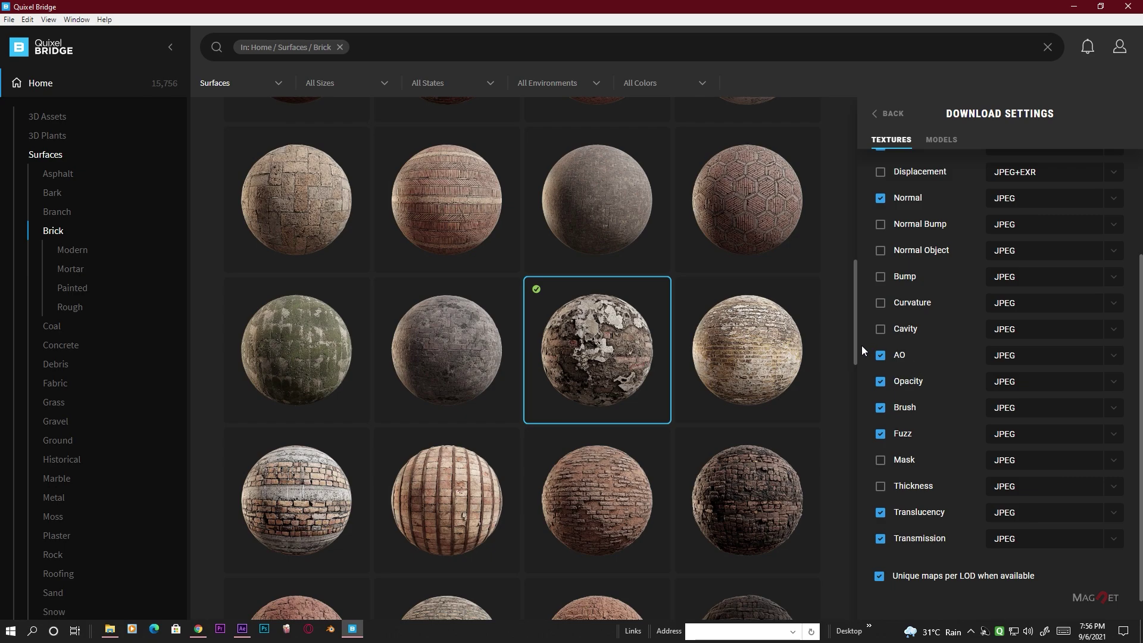
- Exclude the Opacity, Brush, Fuzz and Transmission maps from the download and return to the asset details
click(880, 408)
click(880, 436)
click(879, 539)
scroll(963, 432, up, 3)
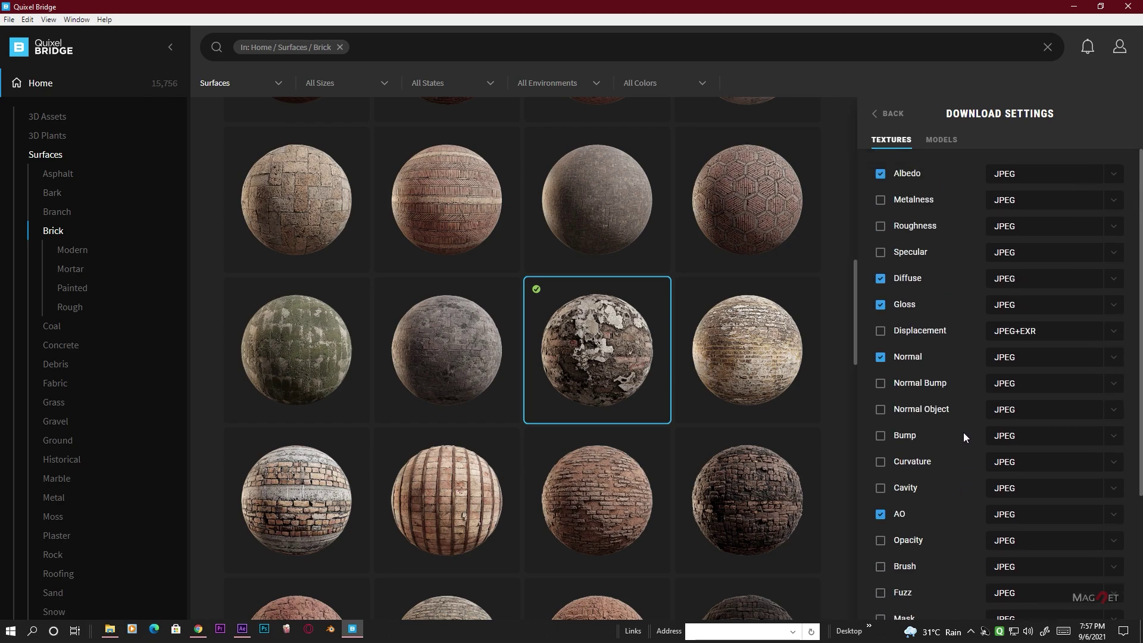
click(874, 114)
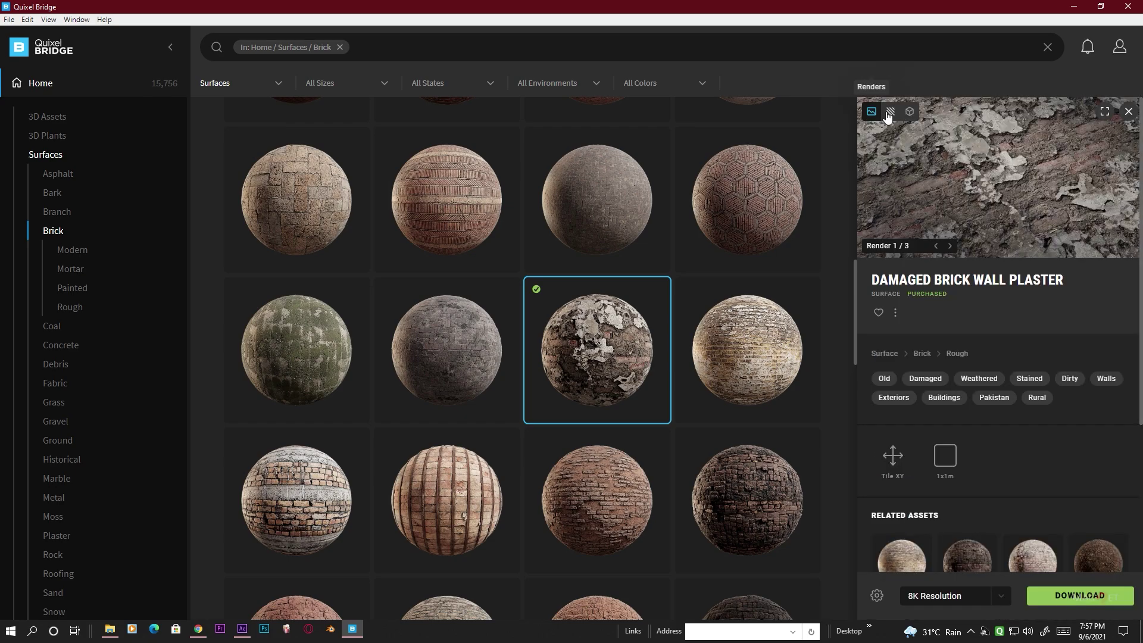
- Open the export settings and, while choosing the export location, create a folder named texture inside F:\VideoCopilot\Materials
scroll(1059, 462, down, 3)
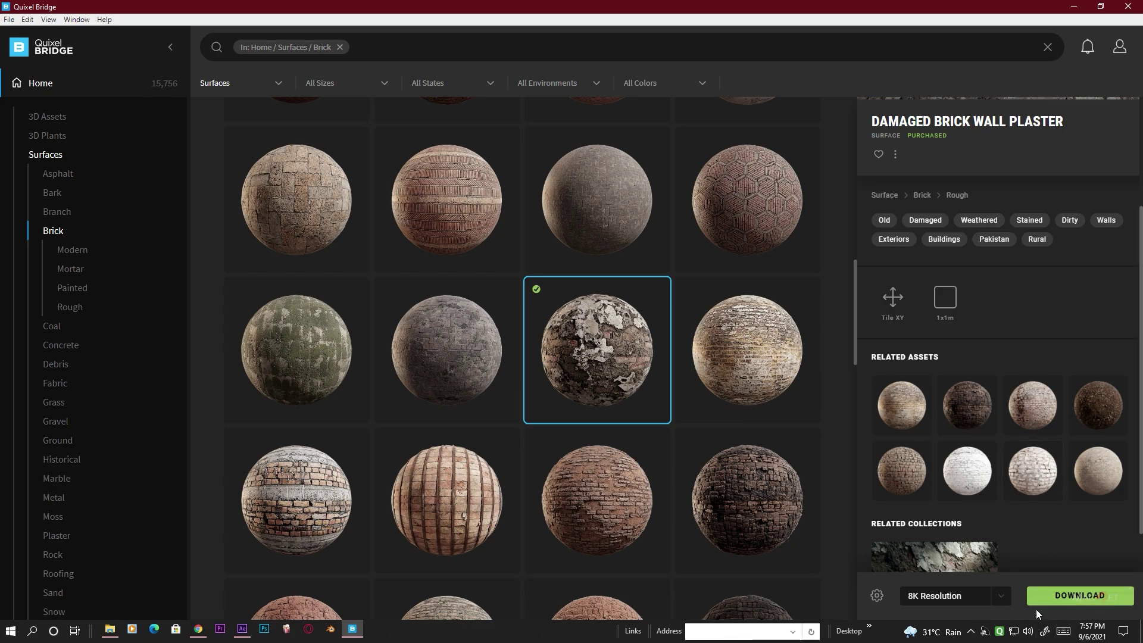
click(877, 596)
click(891, 565)
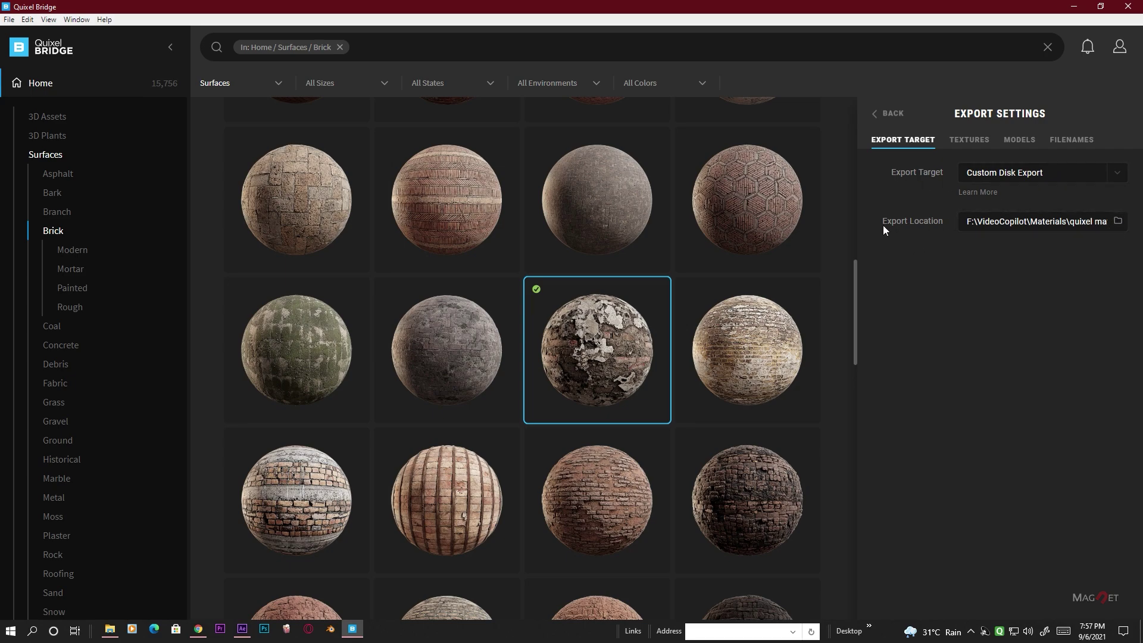
click(1118, 222)
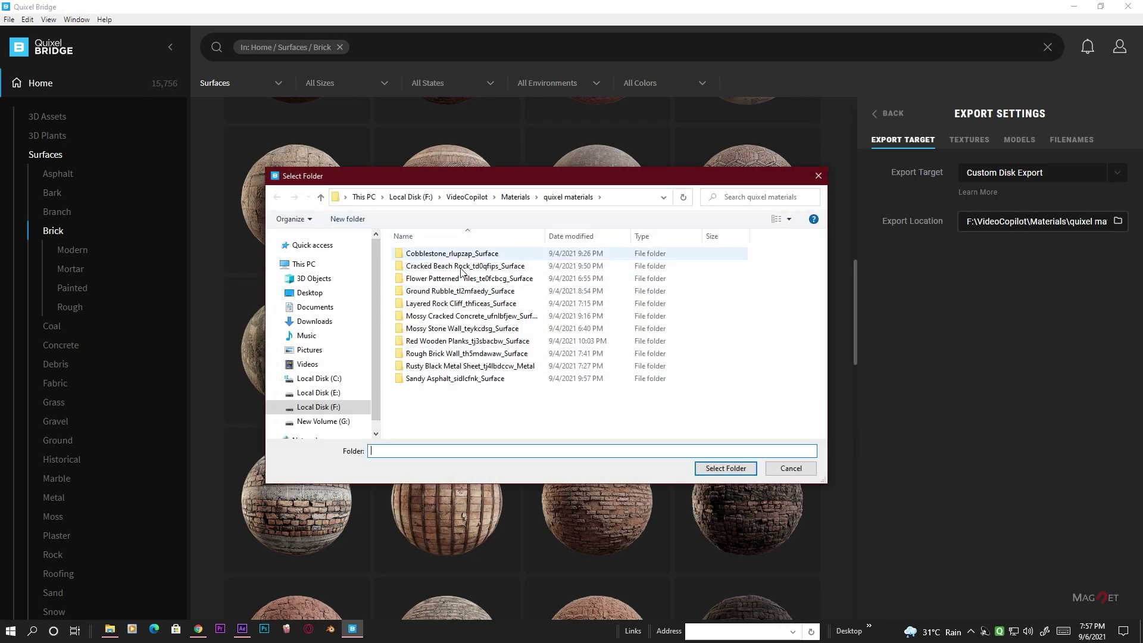
click(515, 199)
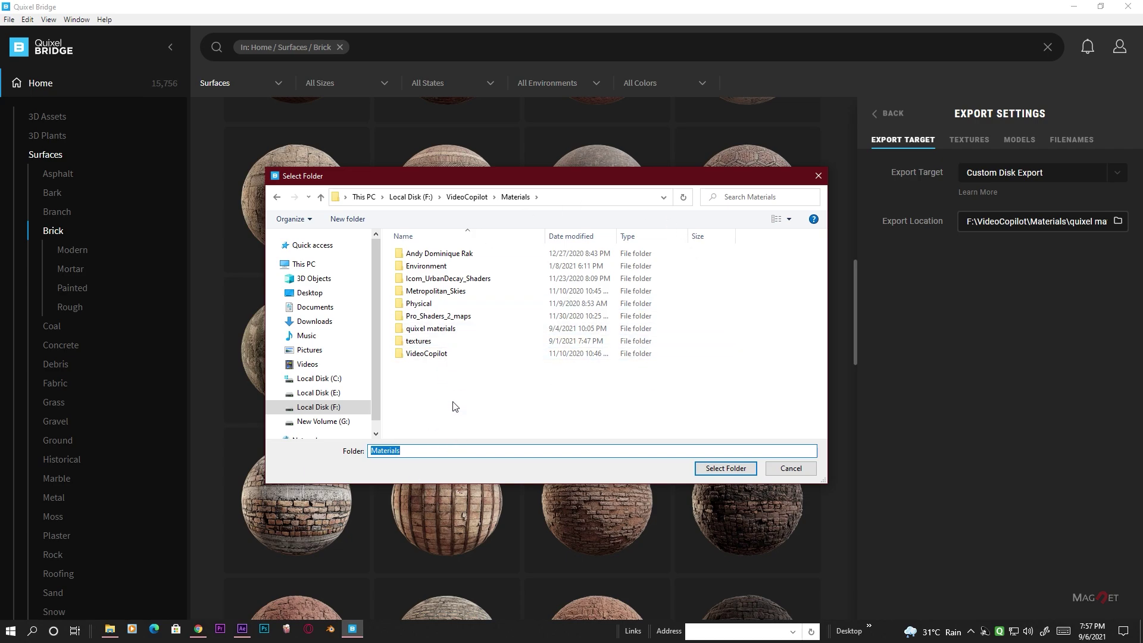
click(346, 220)
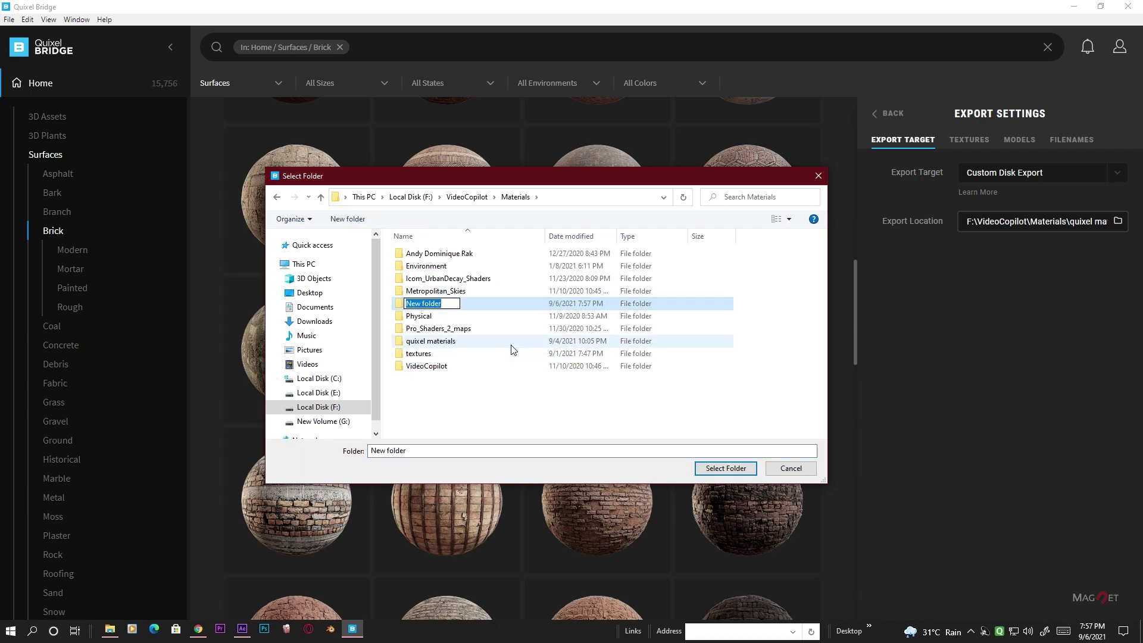
text(texture)
click(476, 303)
- Set the export location to F:\VideoCopilot\Materials\texture and return to the asset details
click(453, 356)
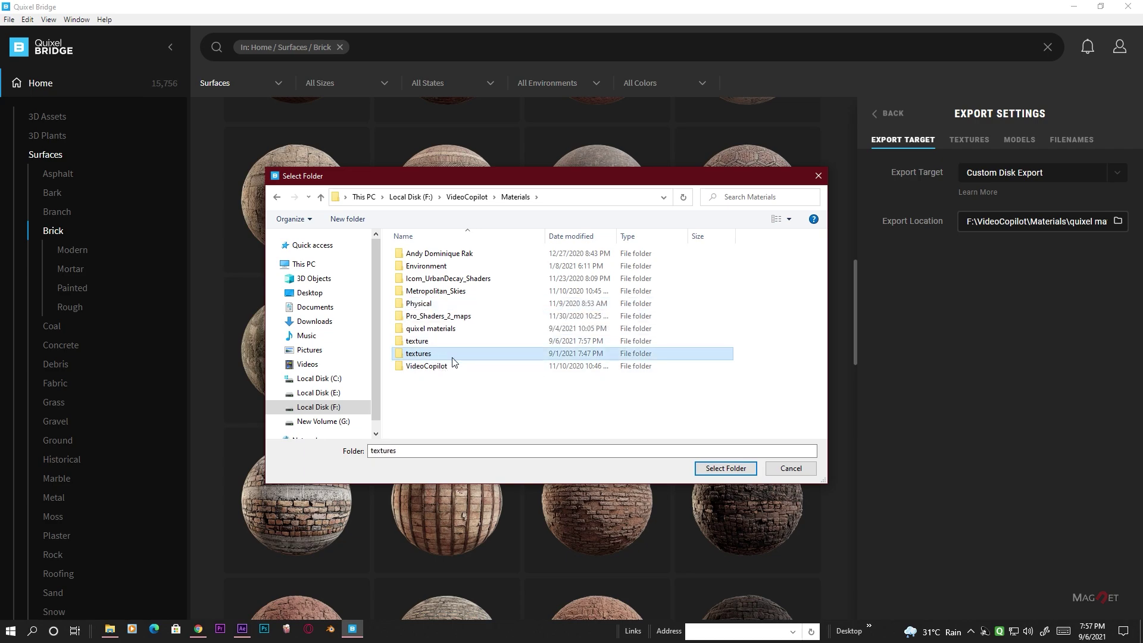
click(425, 344)
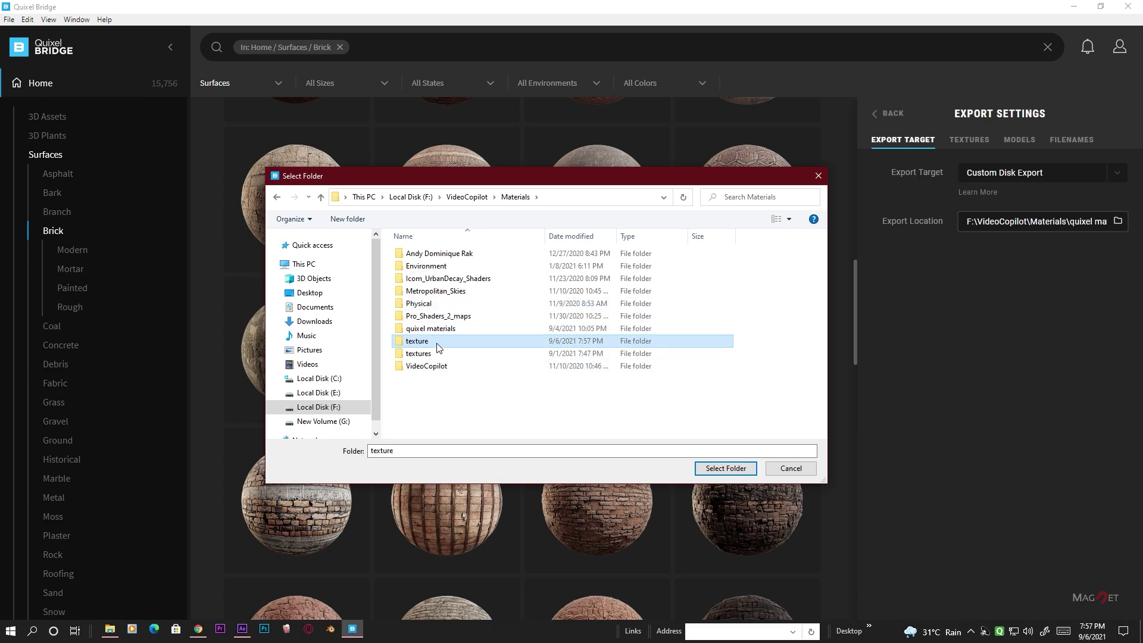
click(724, 470)
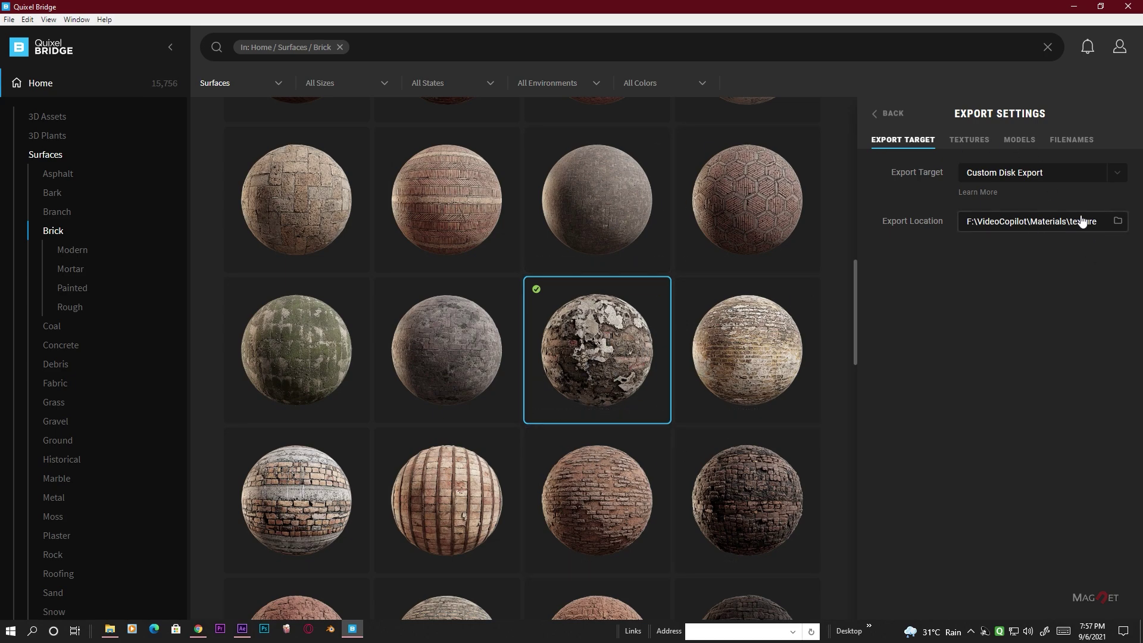
click(896, 114)
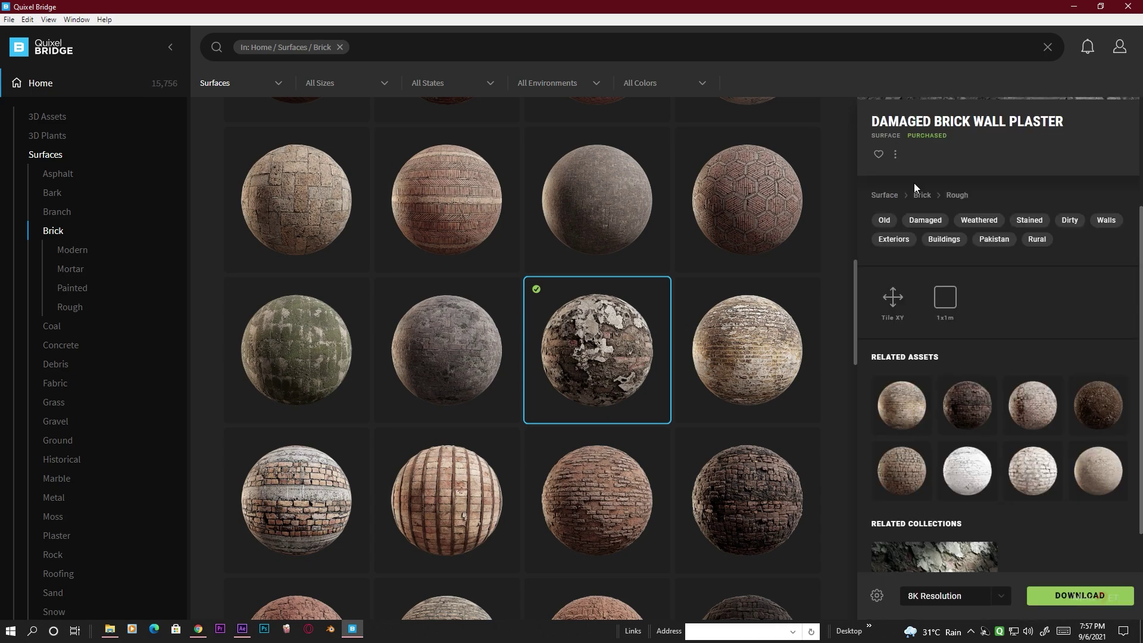
- Download the Damaged Brick Wall Plaster surface at 8K resolution and export it to the chosen folder
click(1076, 596)
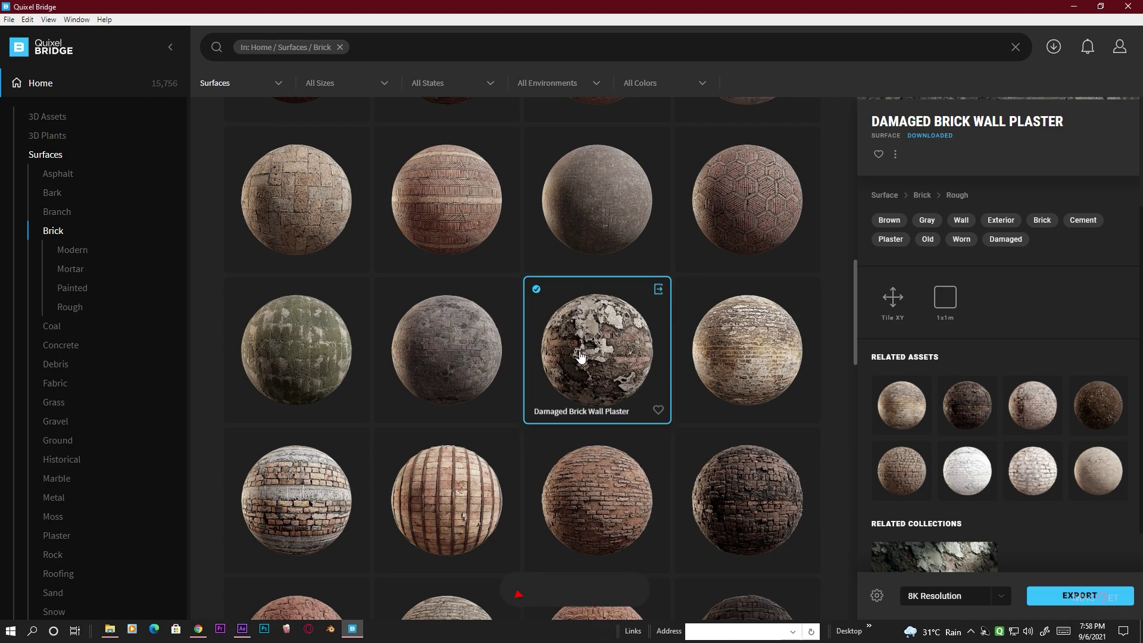
click(1078, 597)
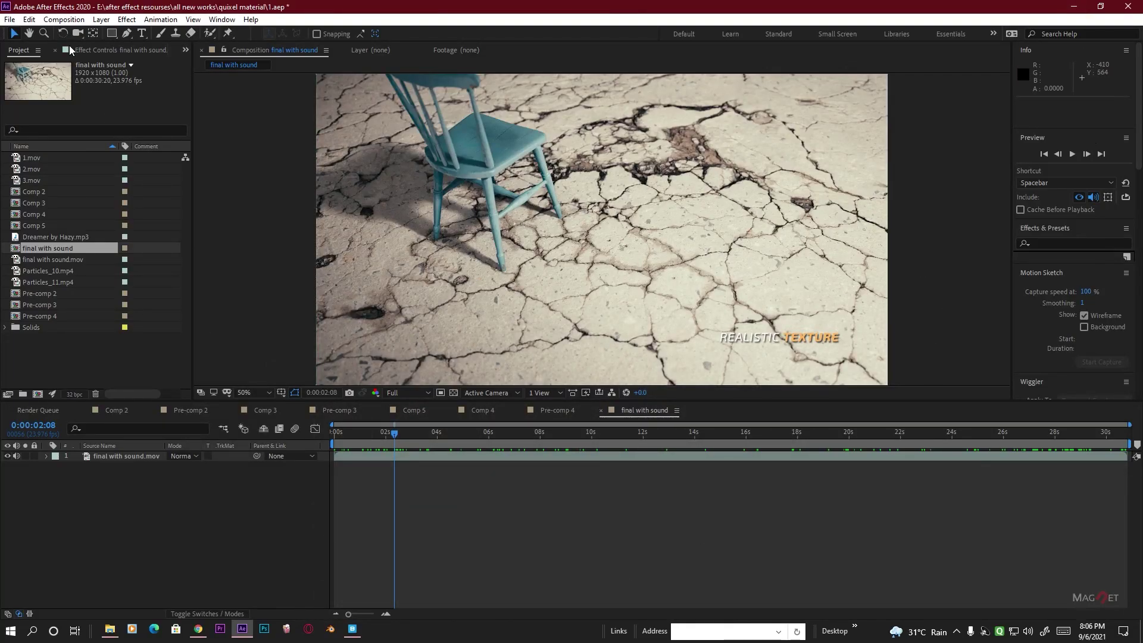
- Create a new 1920 x 1080 composition at 23.976 frames per second with a 10-second duration
click(64, 19)
click(77, 32)
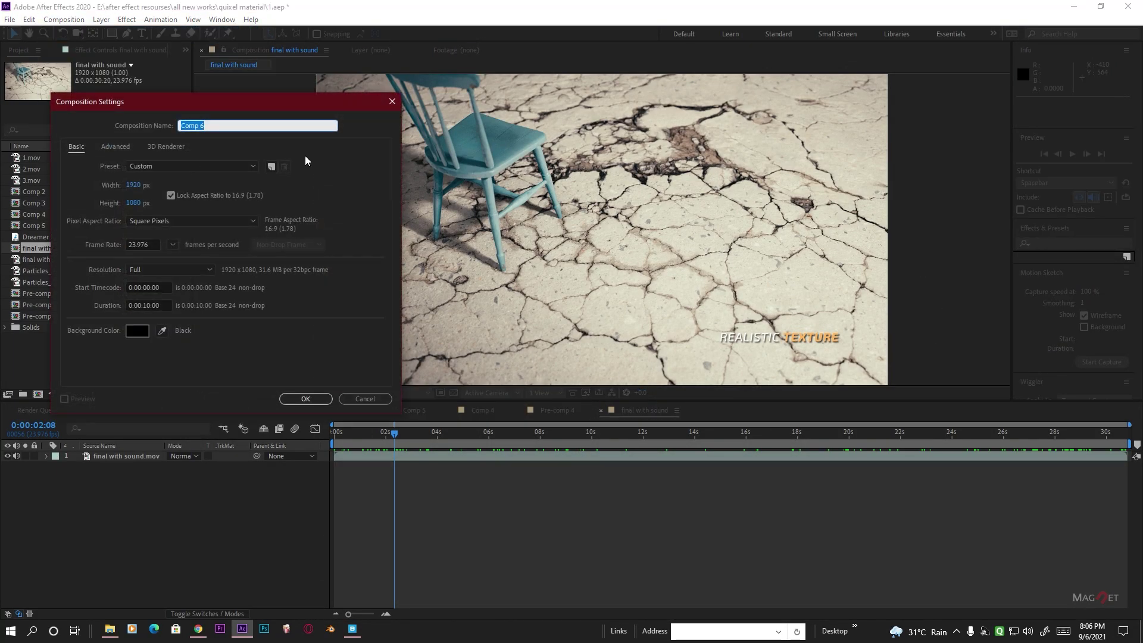
click(305, 399)
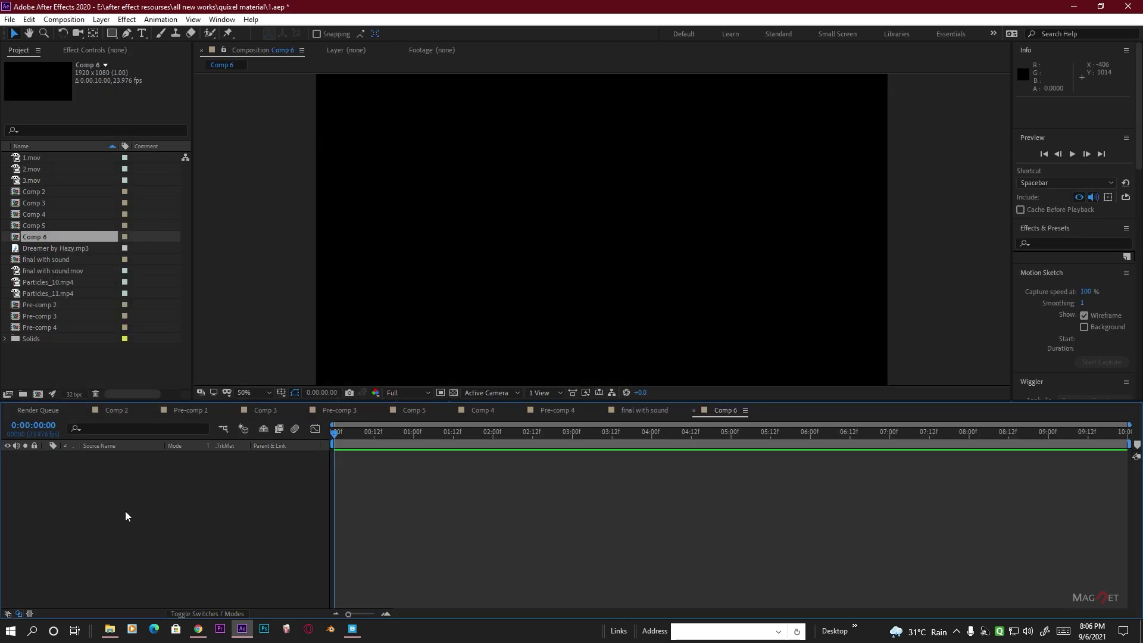
- Add a pale orange solid layer to the new composition and apply the Video Copilot Element effect to it
right_click(123, 492)
mouse_move(196, 357)
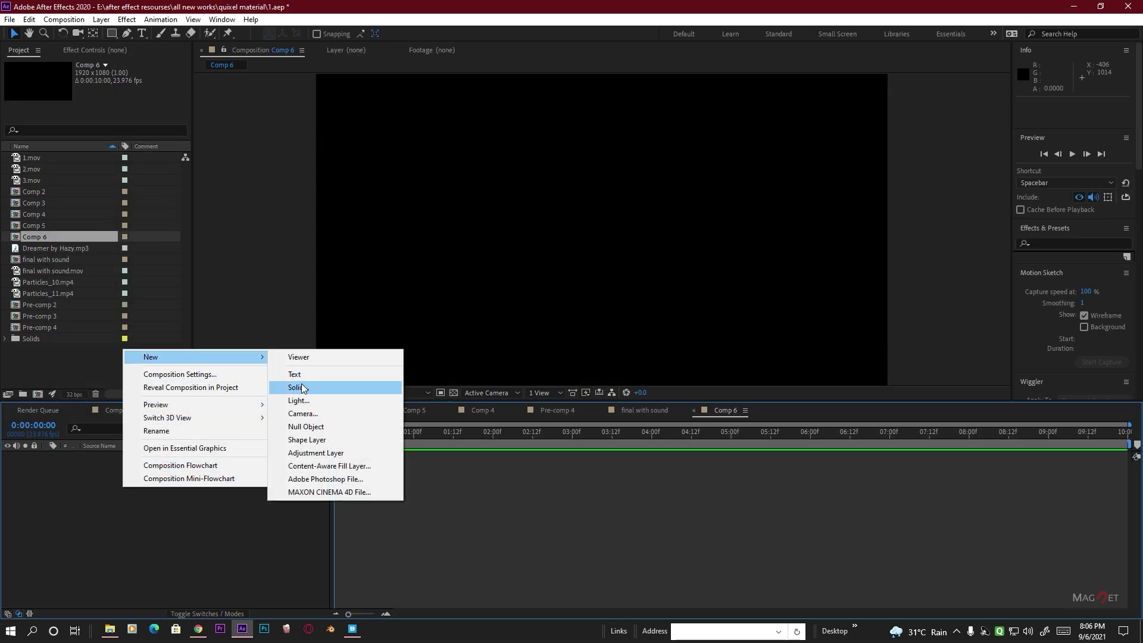
click(298, 387)
click(186, 240)
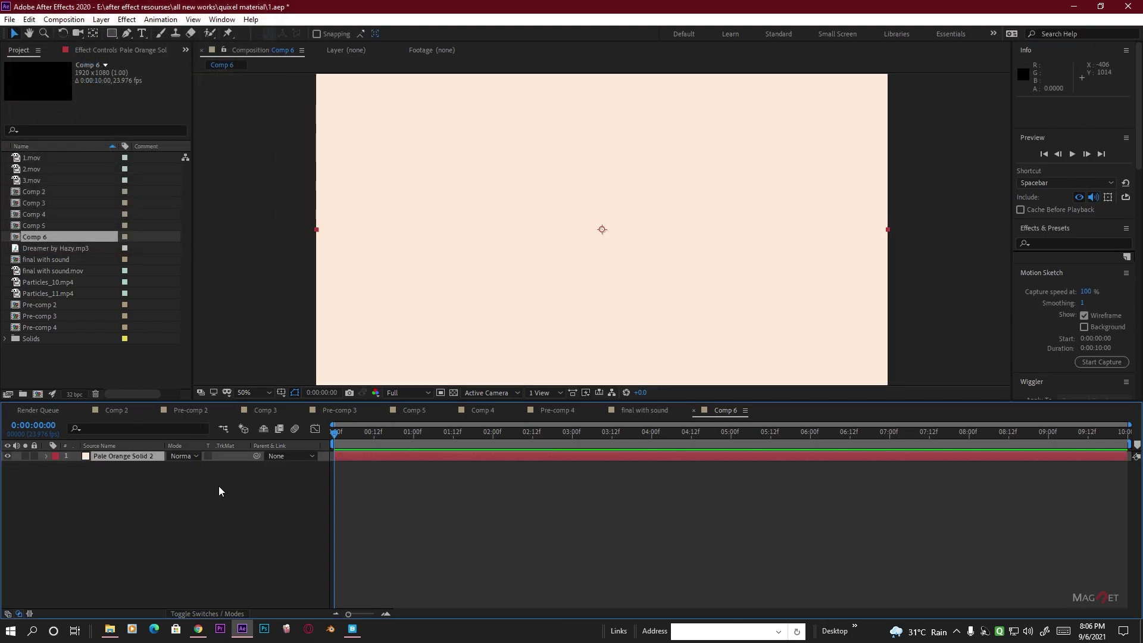
click(1055, 245)
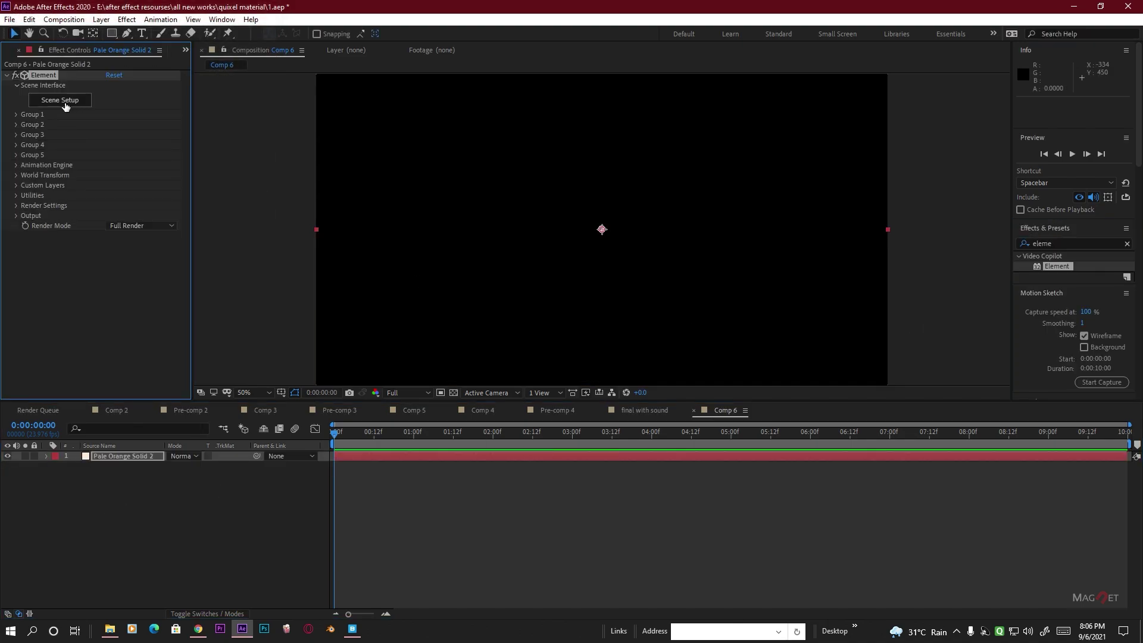
- Set the map size limit to 8192 in the preferences of Element's Scene Setup
click(62, 100)
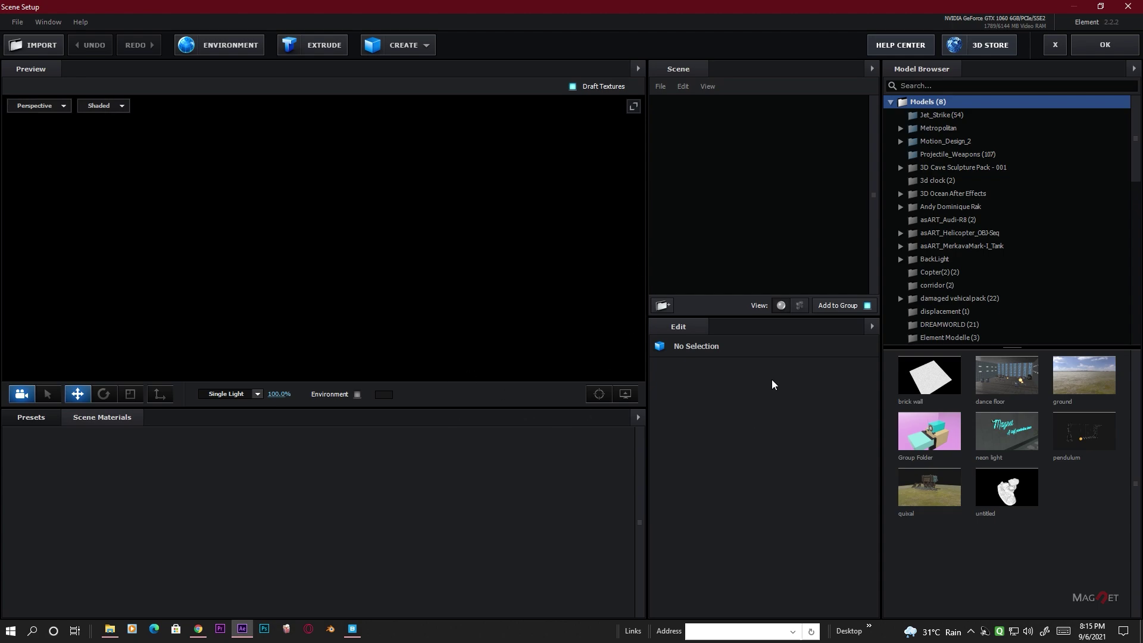
click(16, 23)
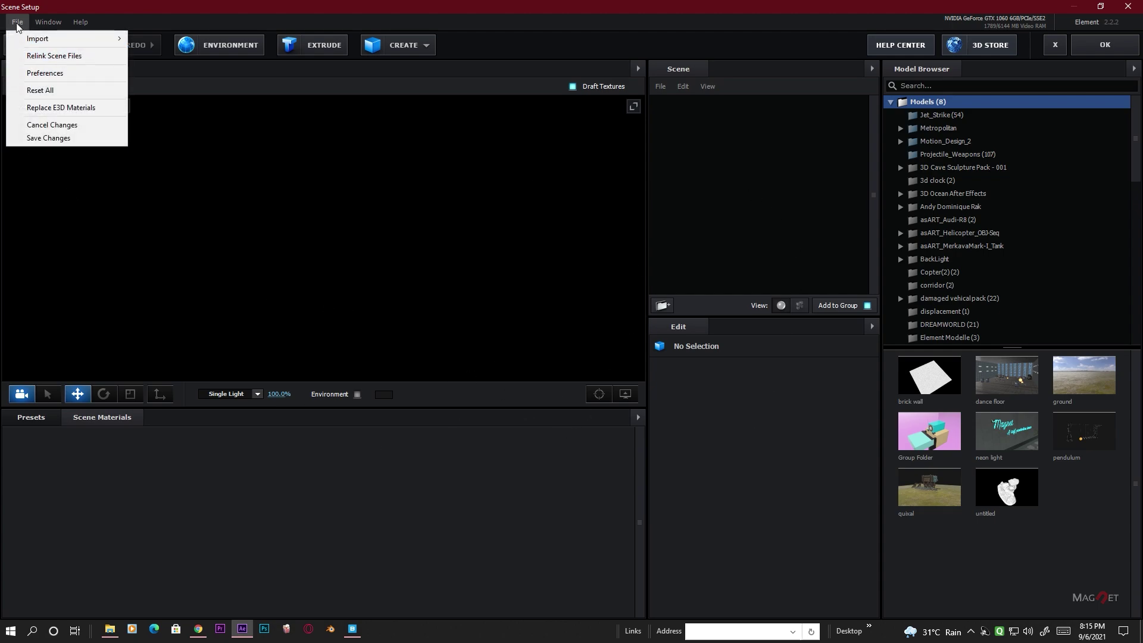
click(46, 73)
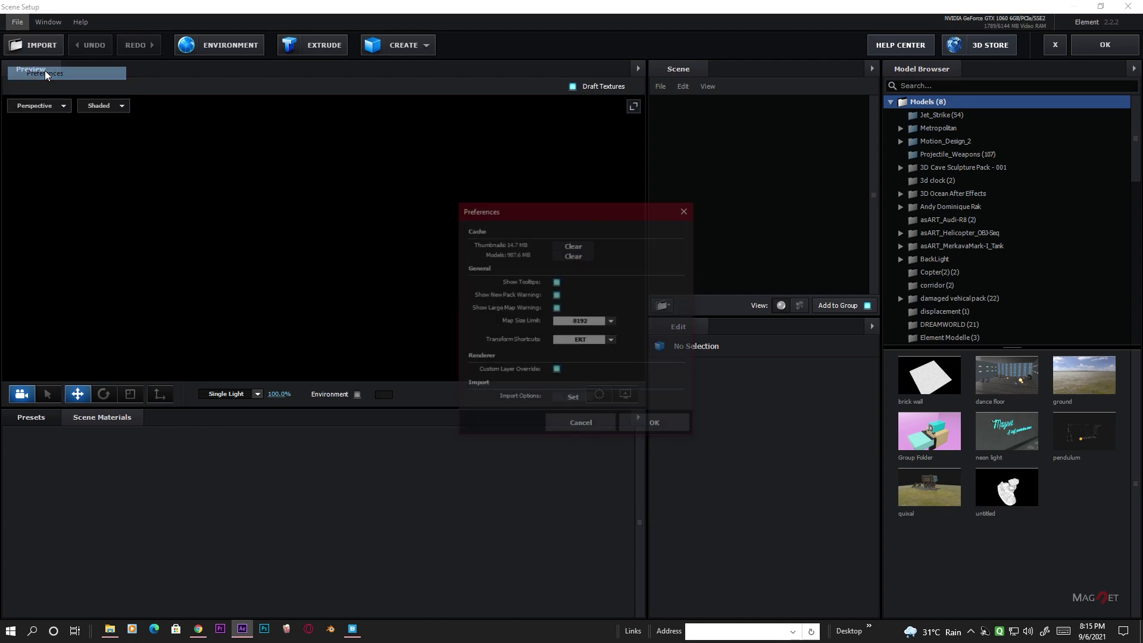
click(612, 321)
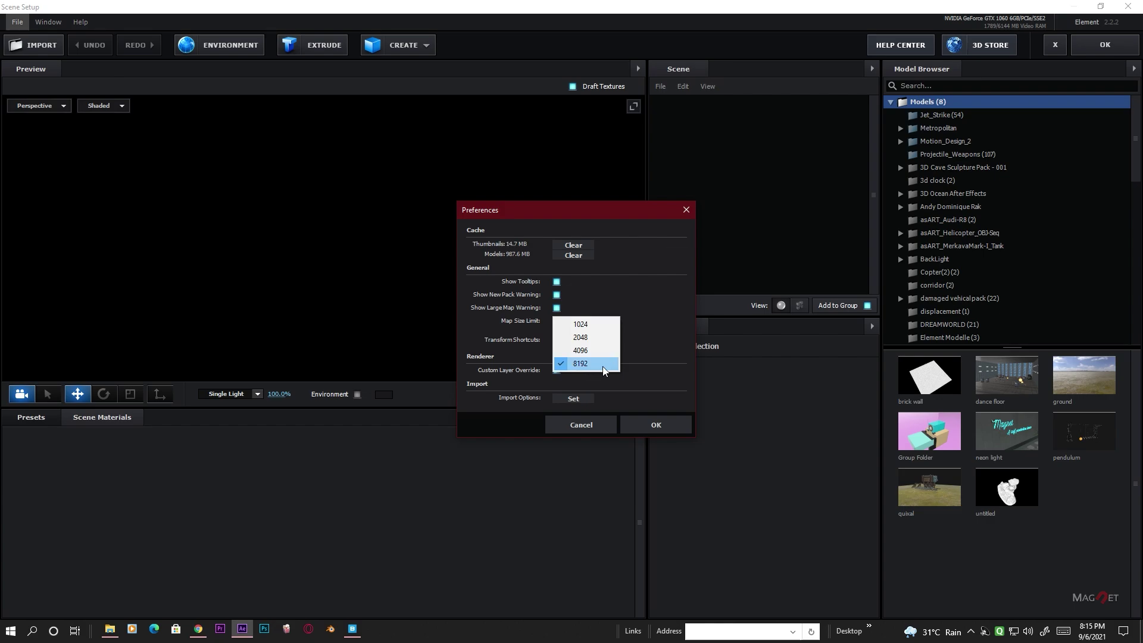
click(587, 364)
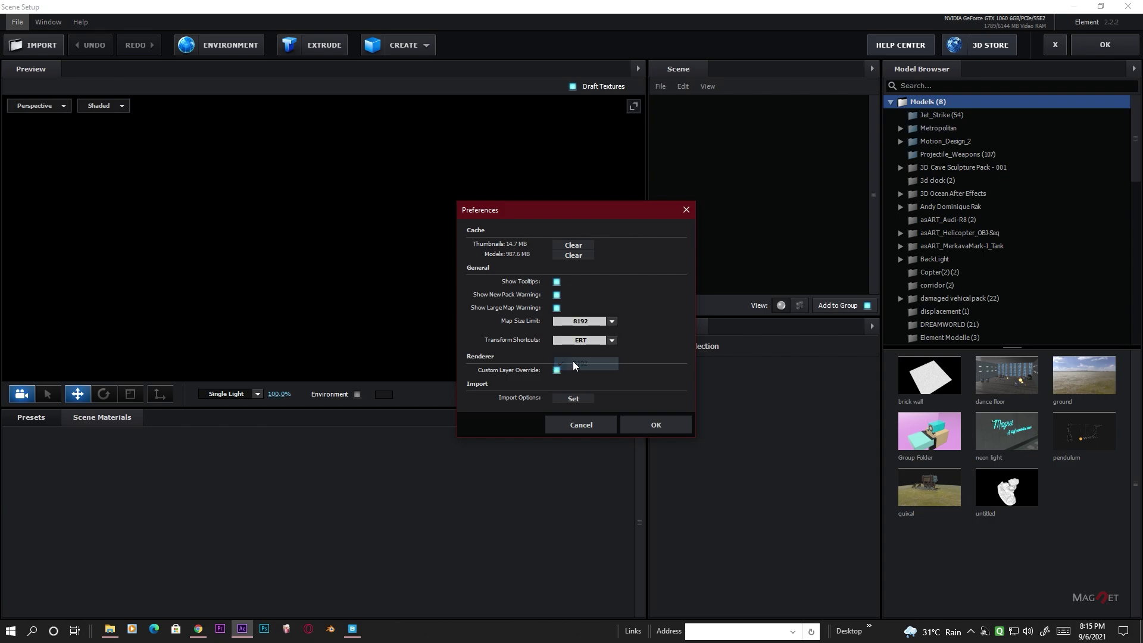
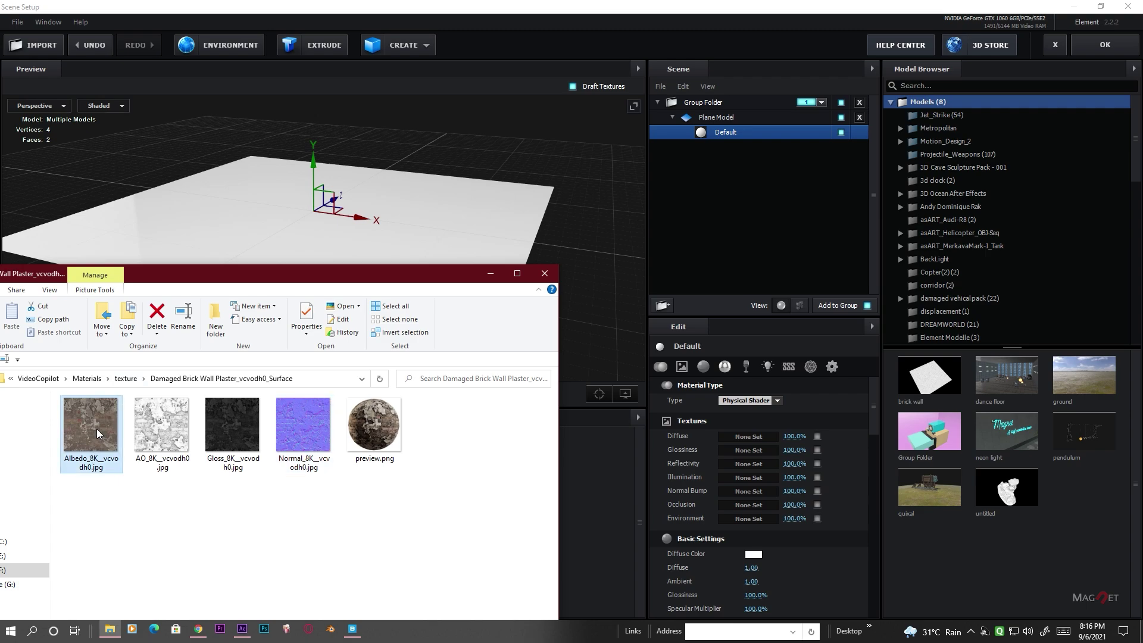
- Assign the exported Albedo map to the plane material's Diffuse channel, the AO map to Occlusion and the Gloss map to Glossiness
drag(97, 429, 755, 437)
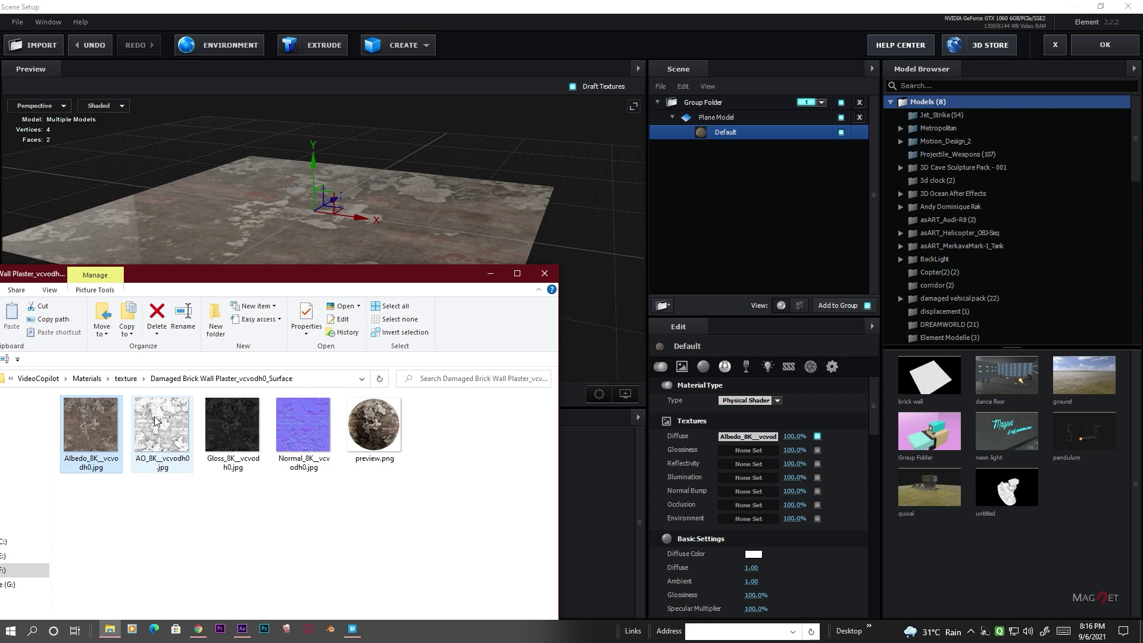
drag(155, 416, 737, 504)
drag(233, 439, 752, 450)
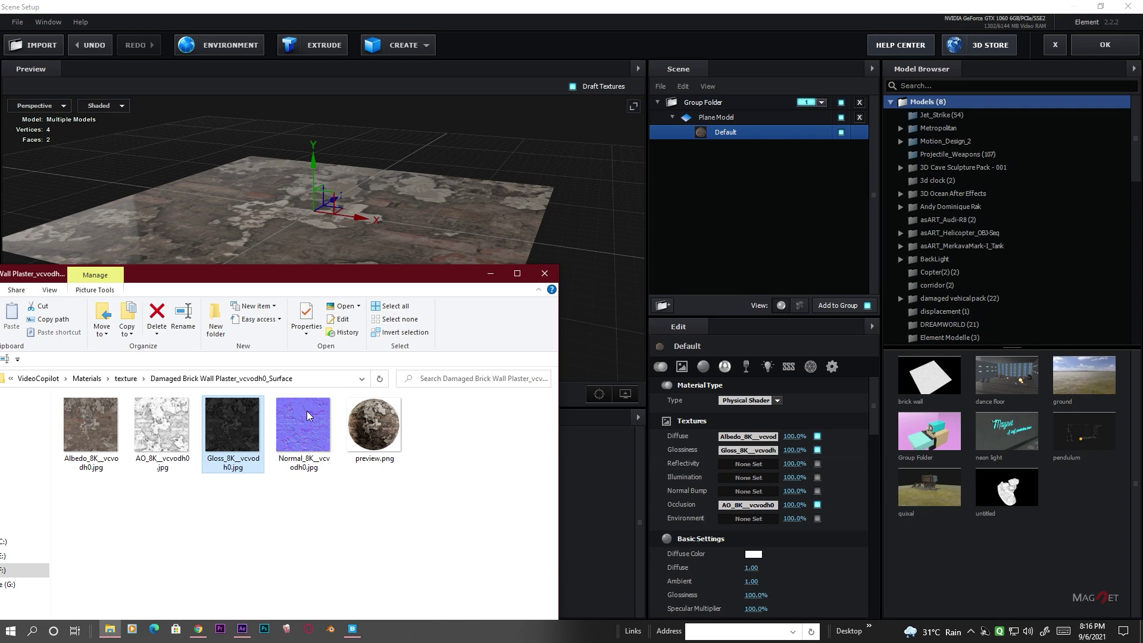
- Adjust the Glossiness texture's input levels, setting the black level to 0.20 and lowering the white level, and accept the change
click(752, 451)
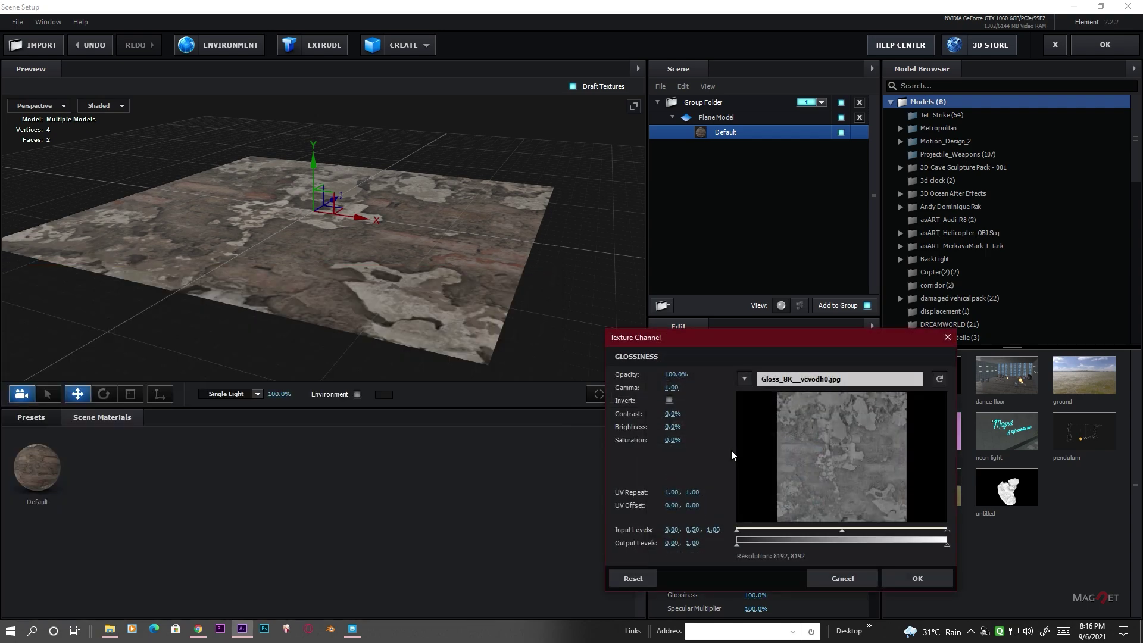
drag(741, 533, 782, 534)
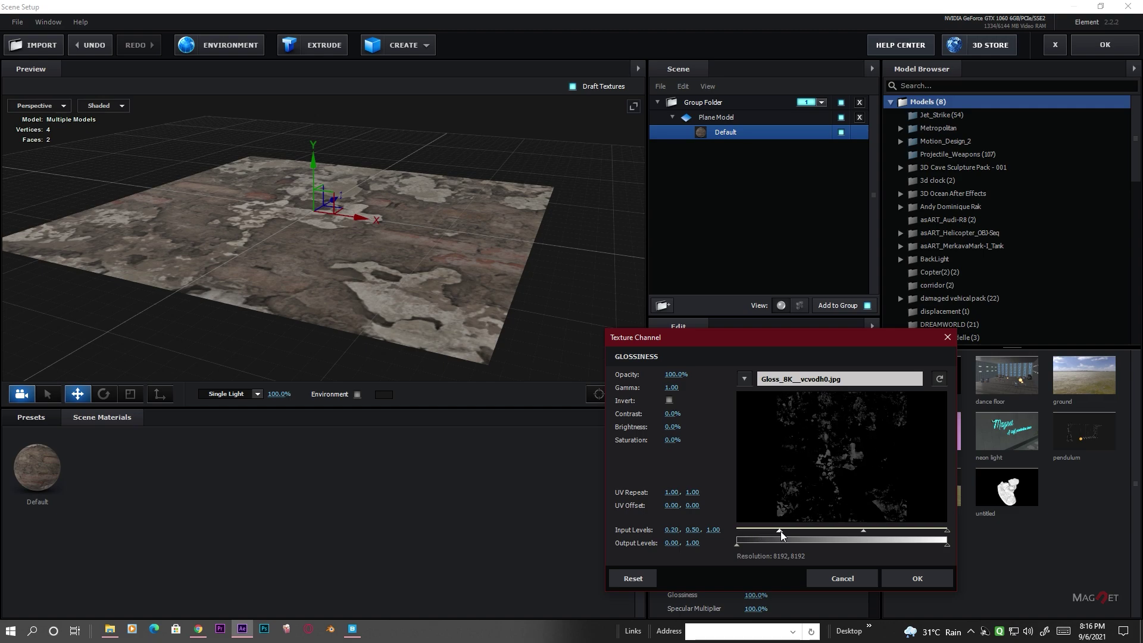
mouse_move(949, 533)
mouse_down()
mouse_move(842, 523)
mouse_move(753, 534)
mouse_move(767, 534)
mouse_up()
click(947, 581)
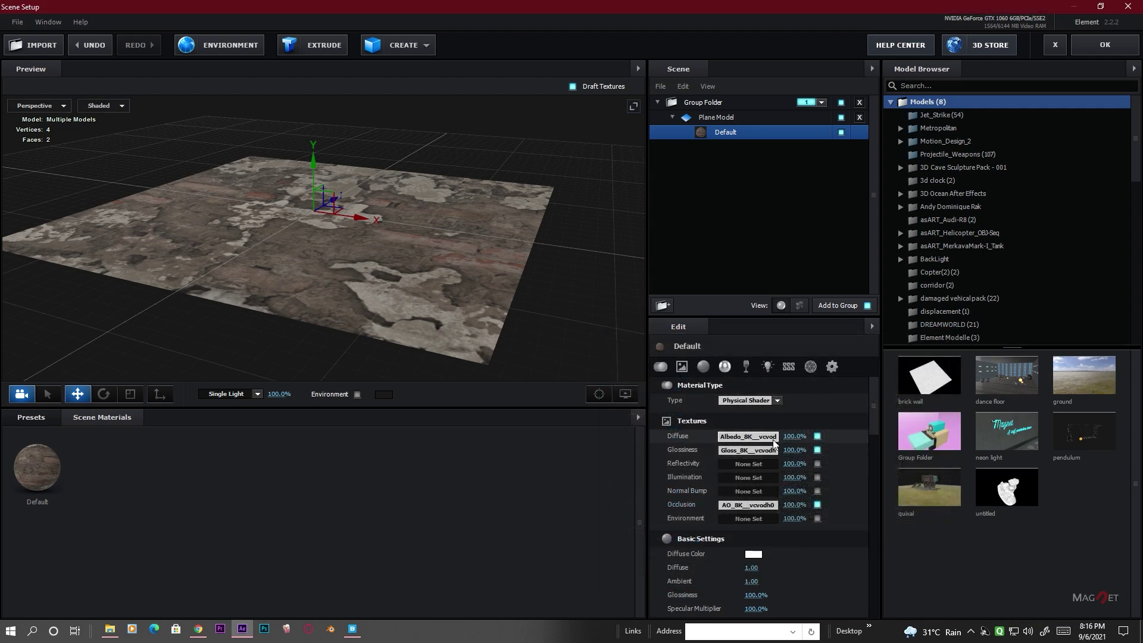
- Copy the adjusted Glossiness texture into the material's Reflectivity channel
right_click(744, 453)
click(773, 478)
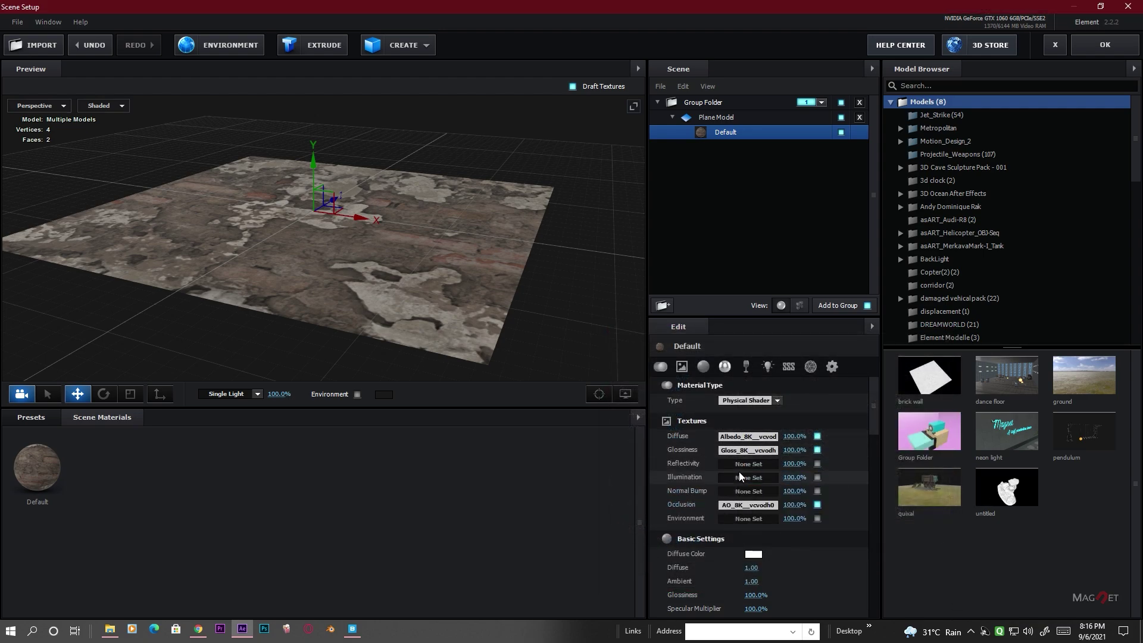
right_click(743, 464)
click(772, 501)
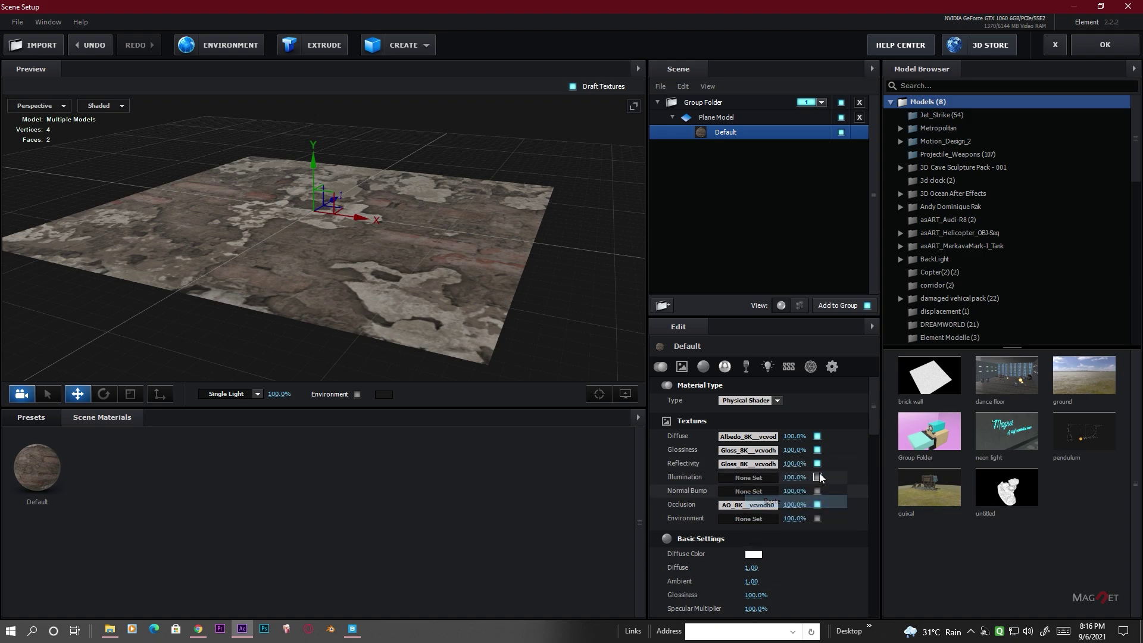
- Assign the exported Normal_8K map to the material's Normal Bump channel and put the file window away
click(111, 631)
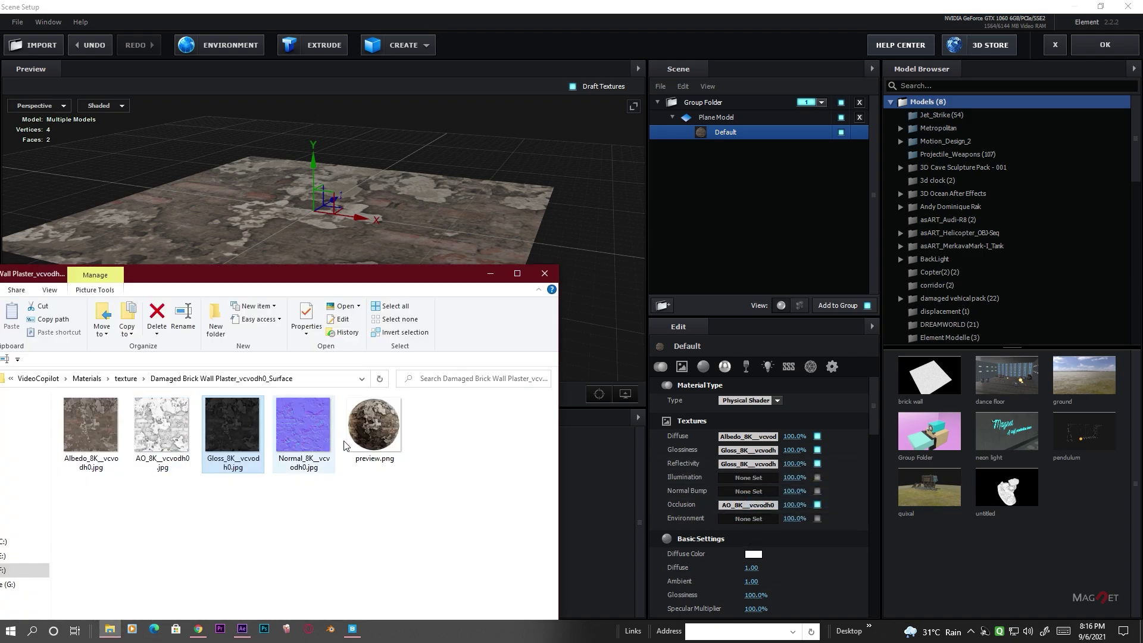
drag(301, 426, 817, 493)
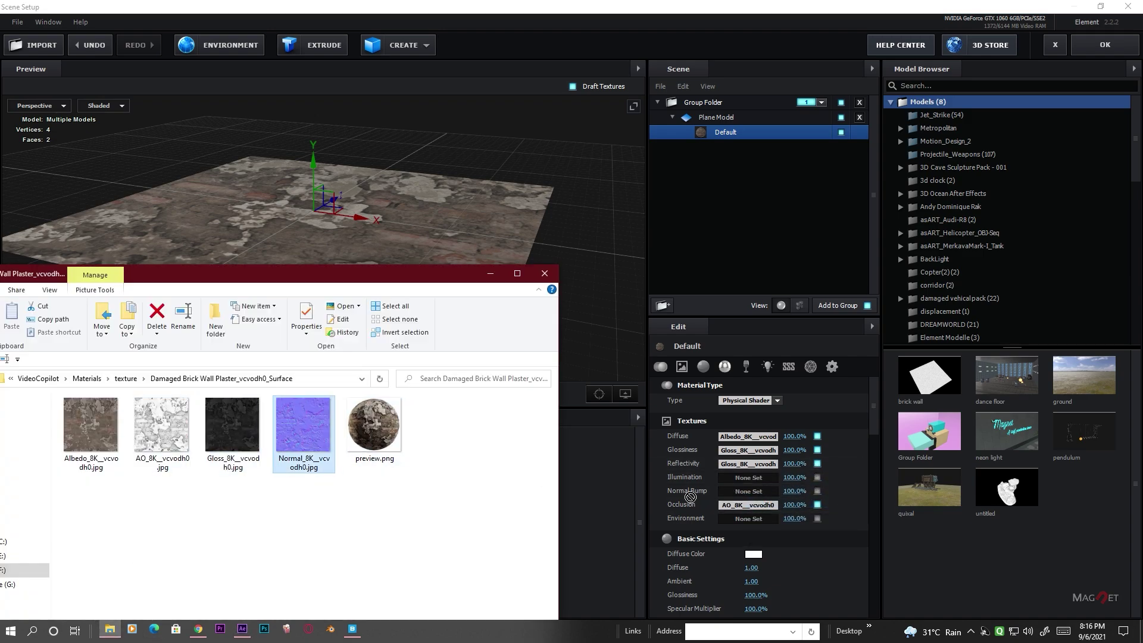
drag(690, 498, 745, 489)
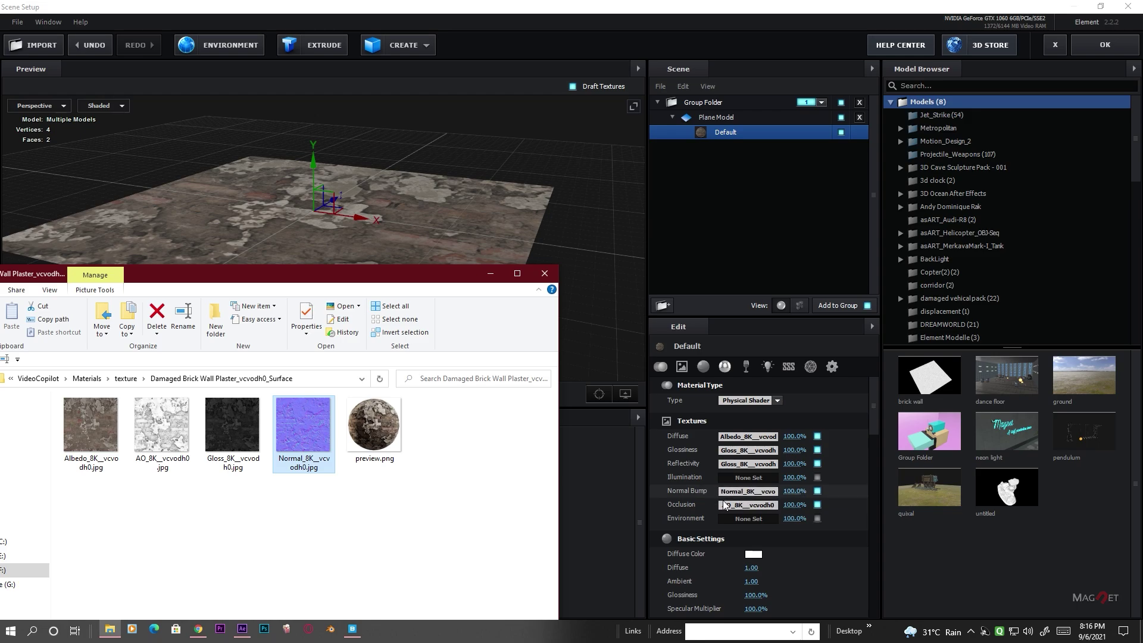
click(490, 273)
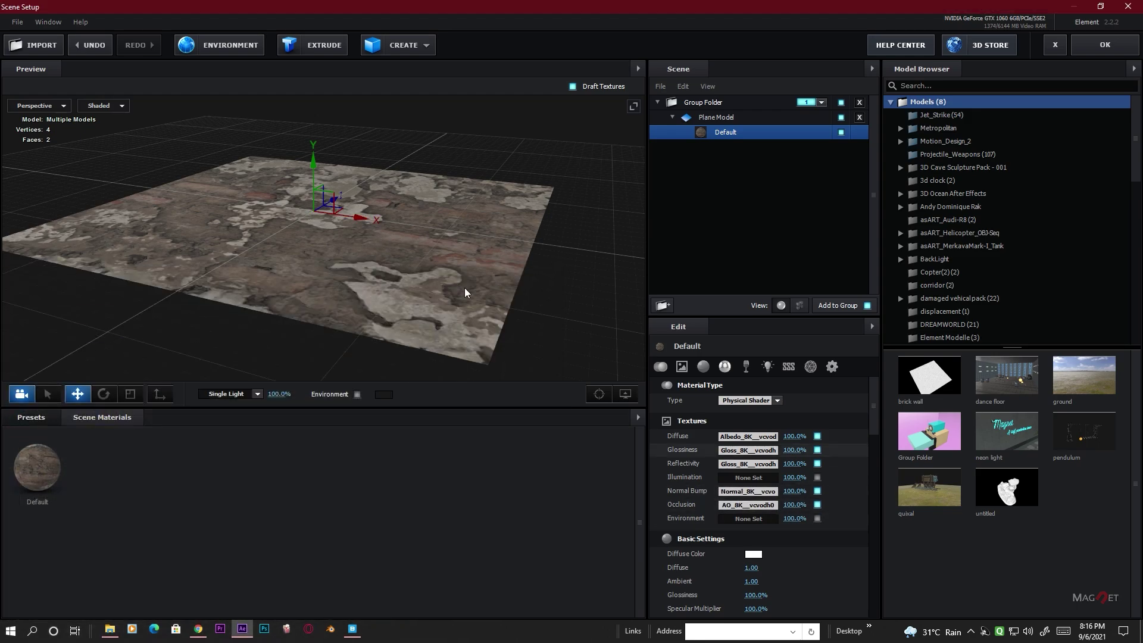
- Turn off Draft Textures in the preview and inspect the brick surface up close from several angles
drag(449, 277, 574, 150)
scroll(366, 294, up, 3)
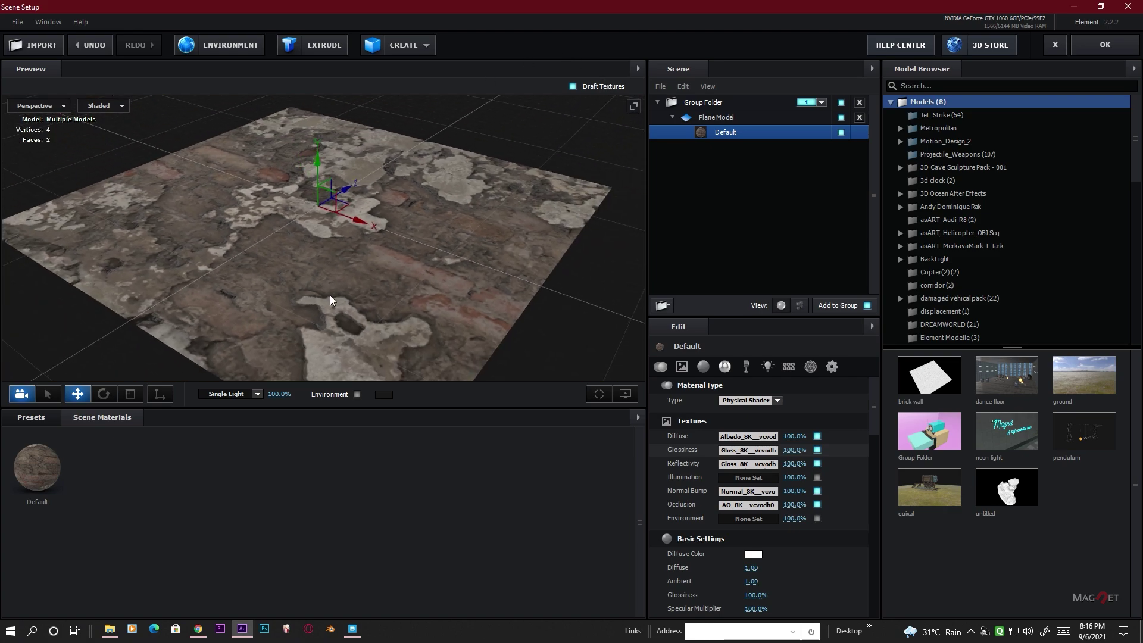
scroll(331, 299, up, 3)
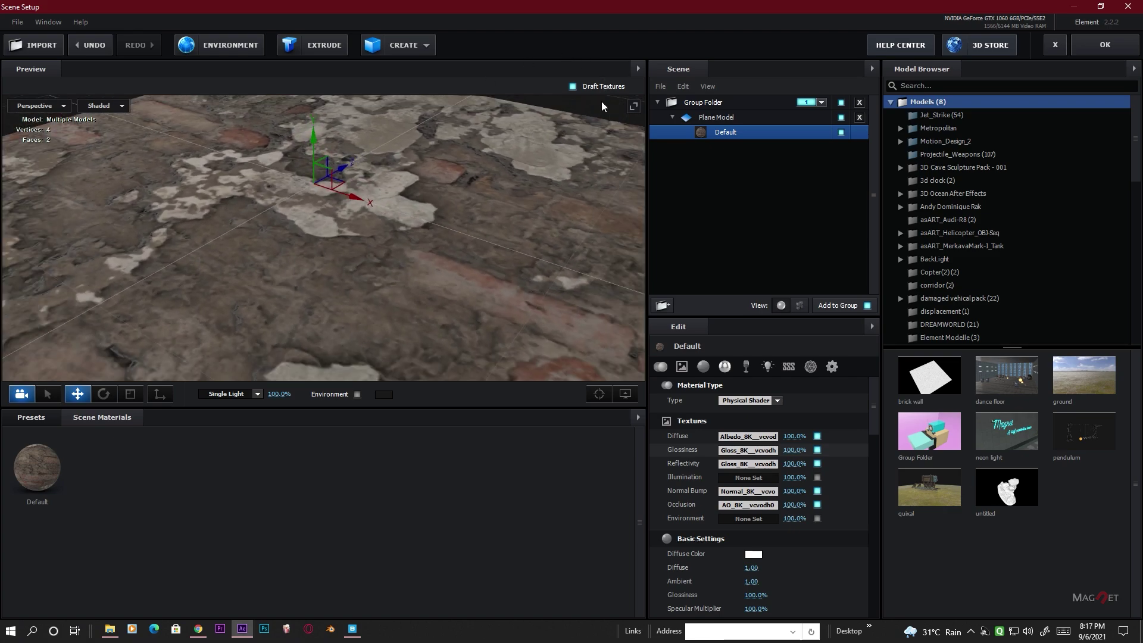
click(572, 87)
drag(343, 262, 268, 299)
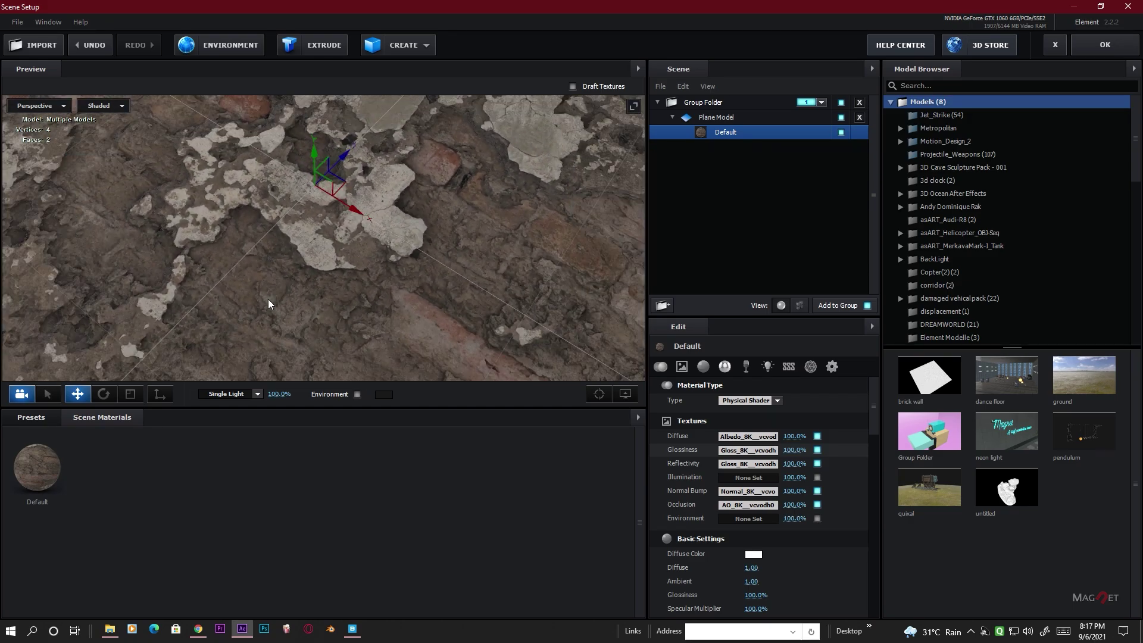
drag(334, 313, 450, 270)
drag(275, 257, 393, 325)
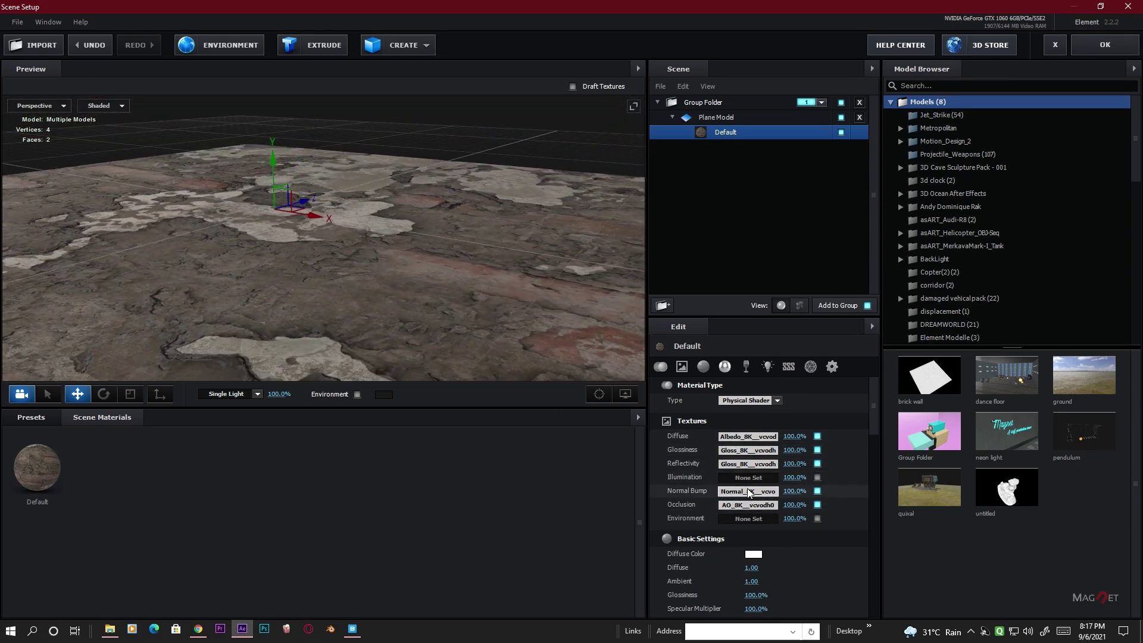
- Enable Invert Y for the Normal Bump texture and check the surface relief on the plane
click(741, 497)
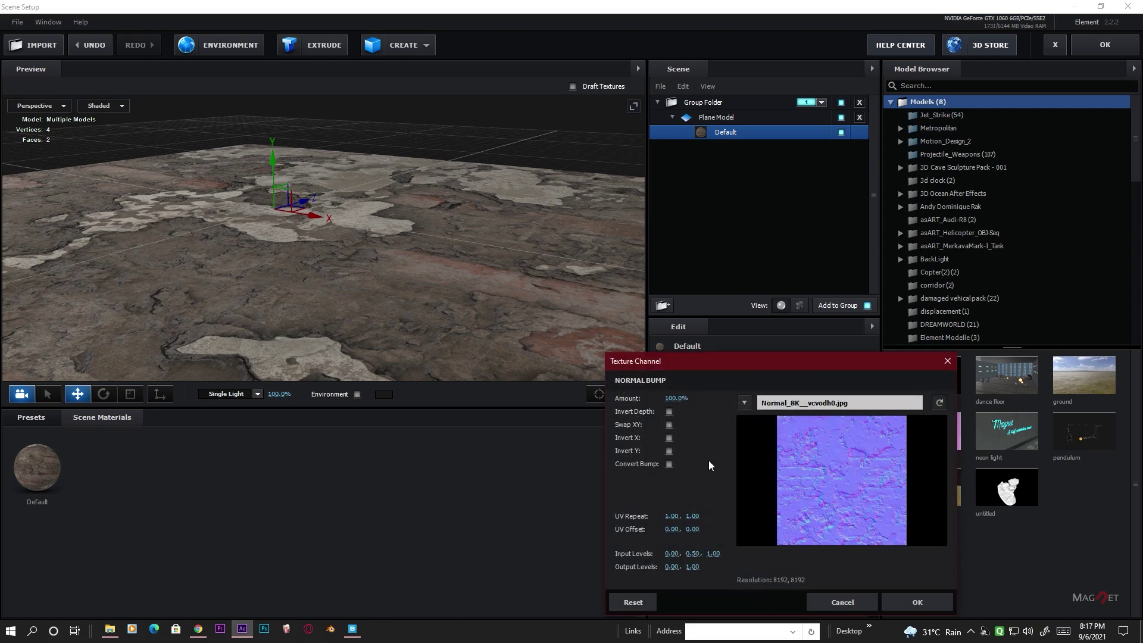
click(669, 451)
click(668, 451)
click(668, 450)
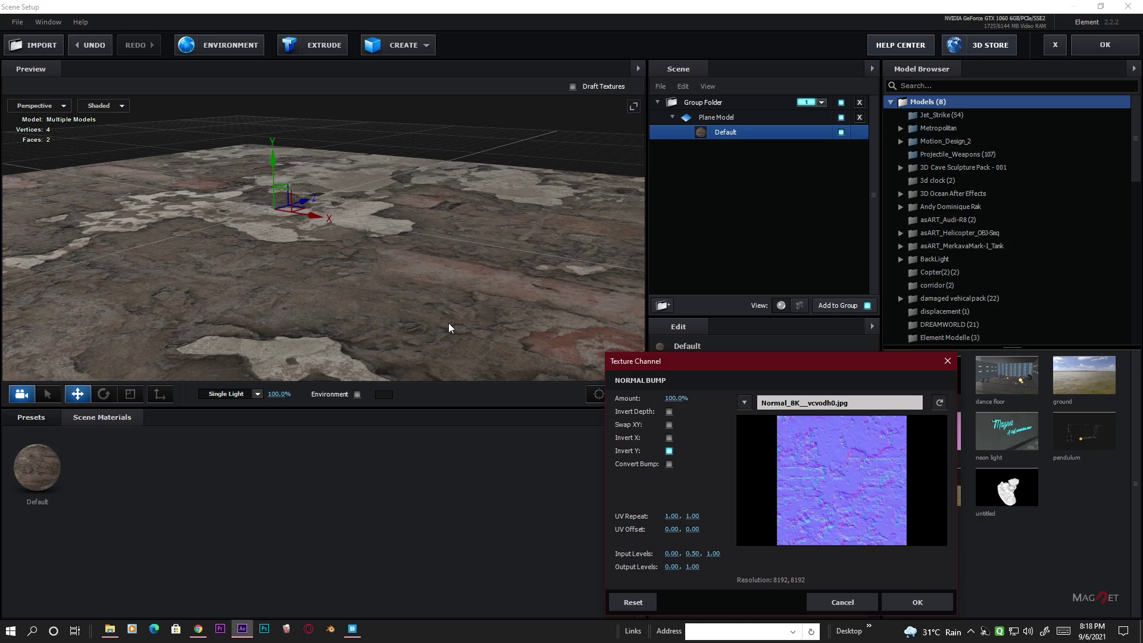
click(923, 601)
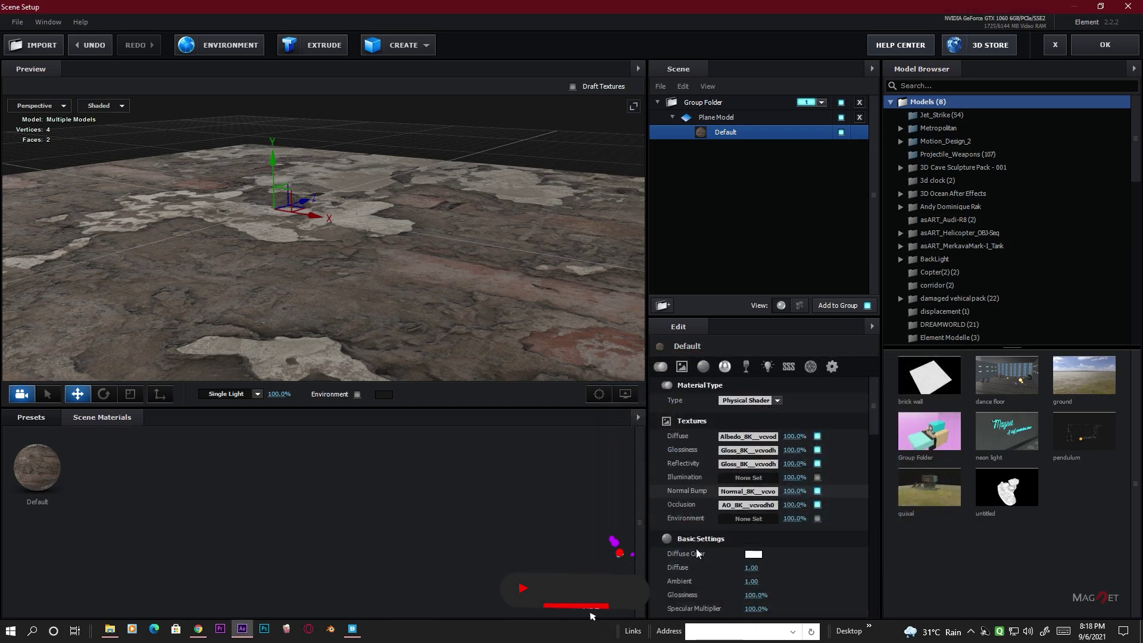
drag(492, 283, 378, 323)
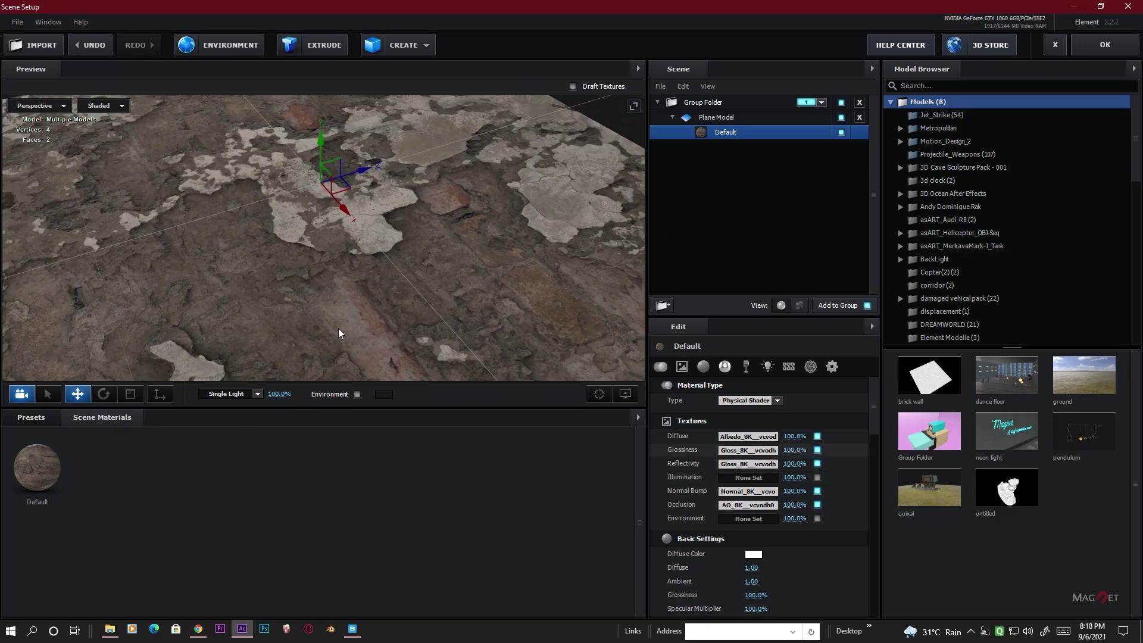
drag(338, 327, 395, 275)
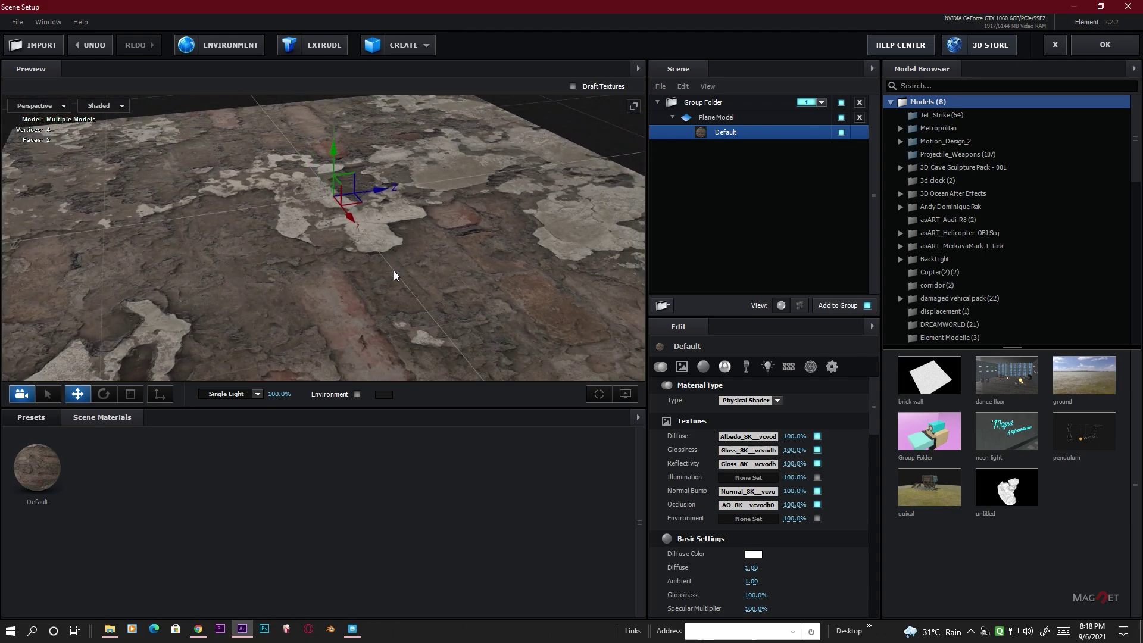
- Save the brick material as a preset named Default in the texture folder and accept the scene setup
right_click(32, 456)
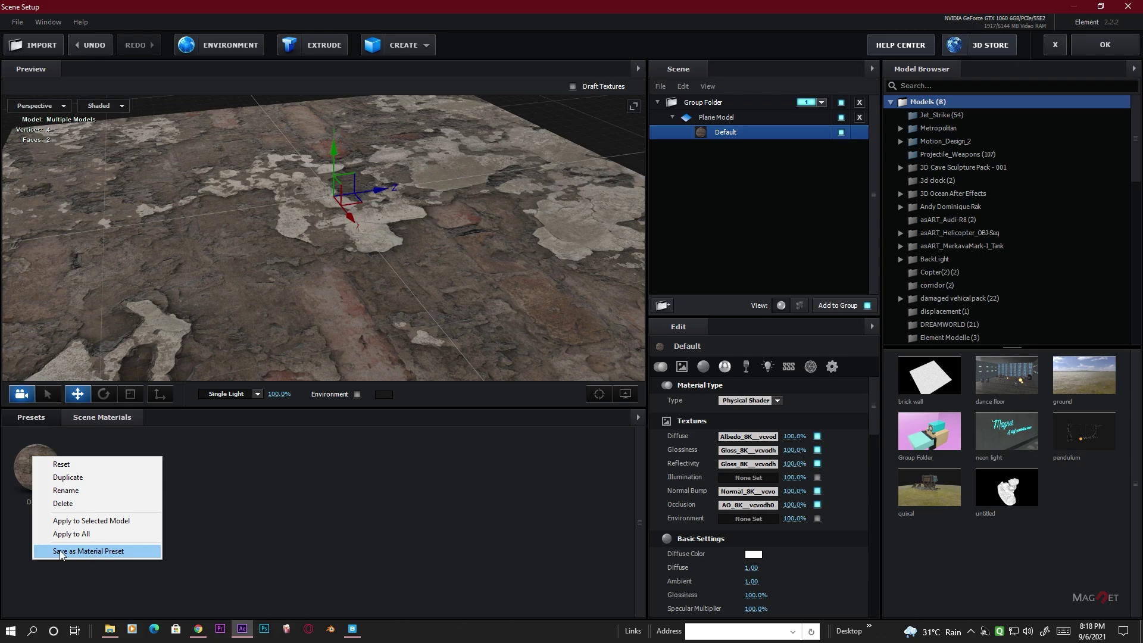
click(102, 552)
scroll(594, 320, down, 2)
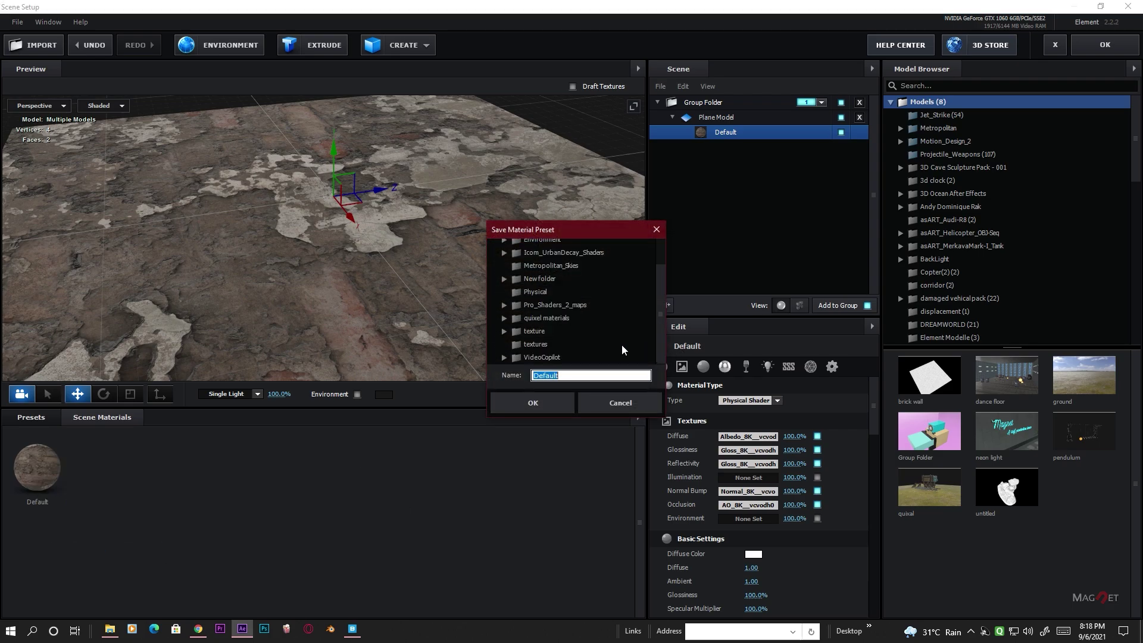
scroll(562, 317, up, 2)
scroll(576, 298, down, 2)
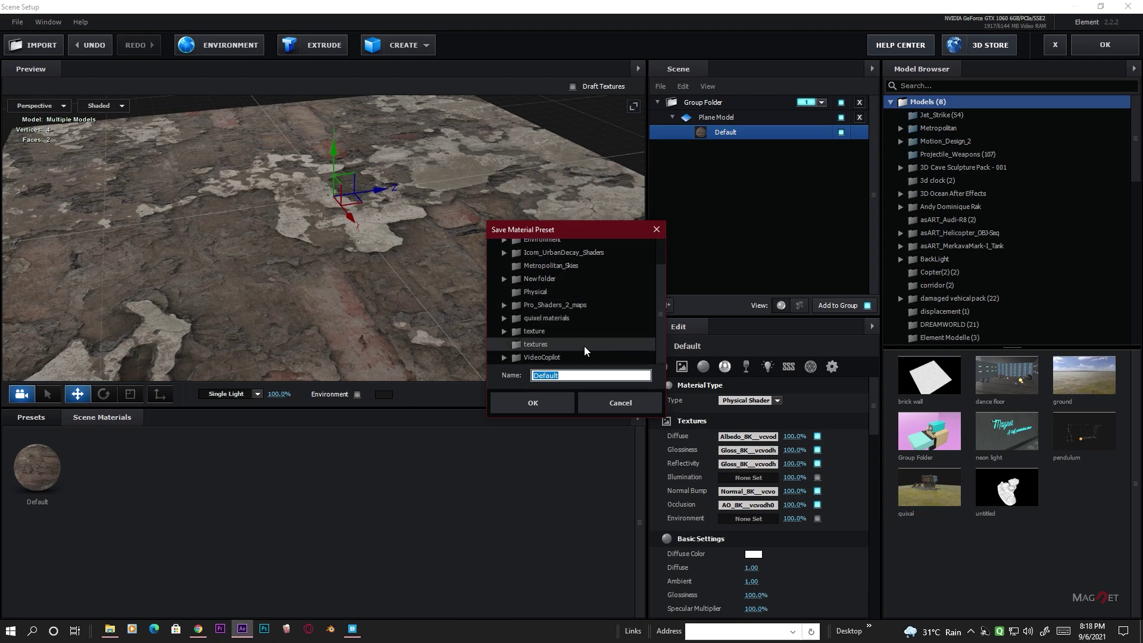
double_click(536, 331)
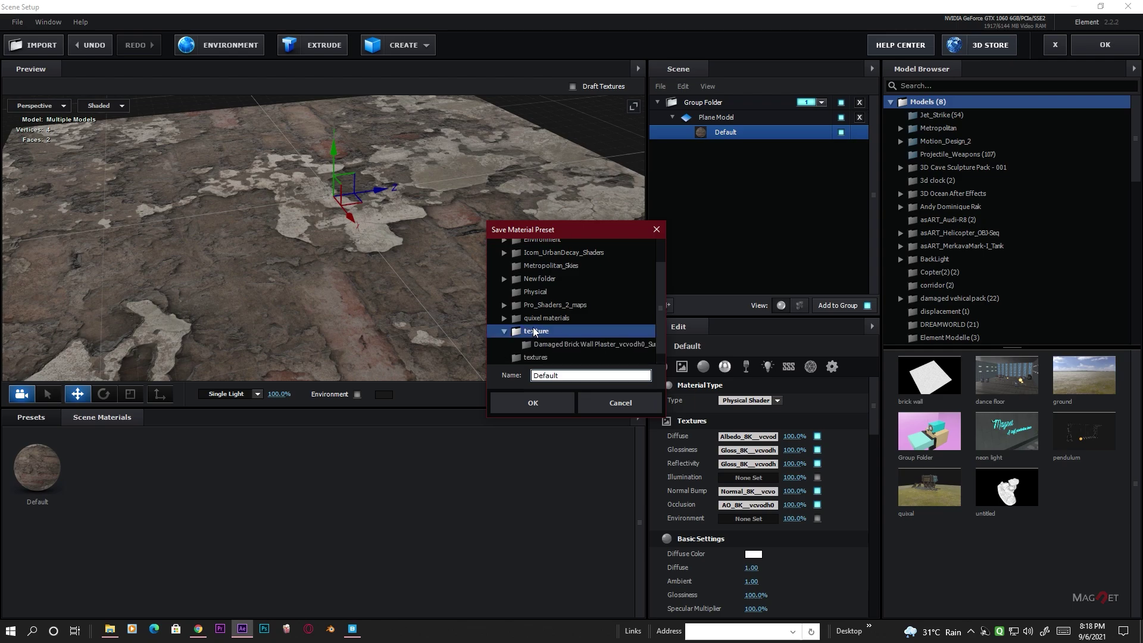
click(533, 403)
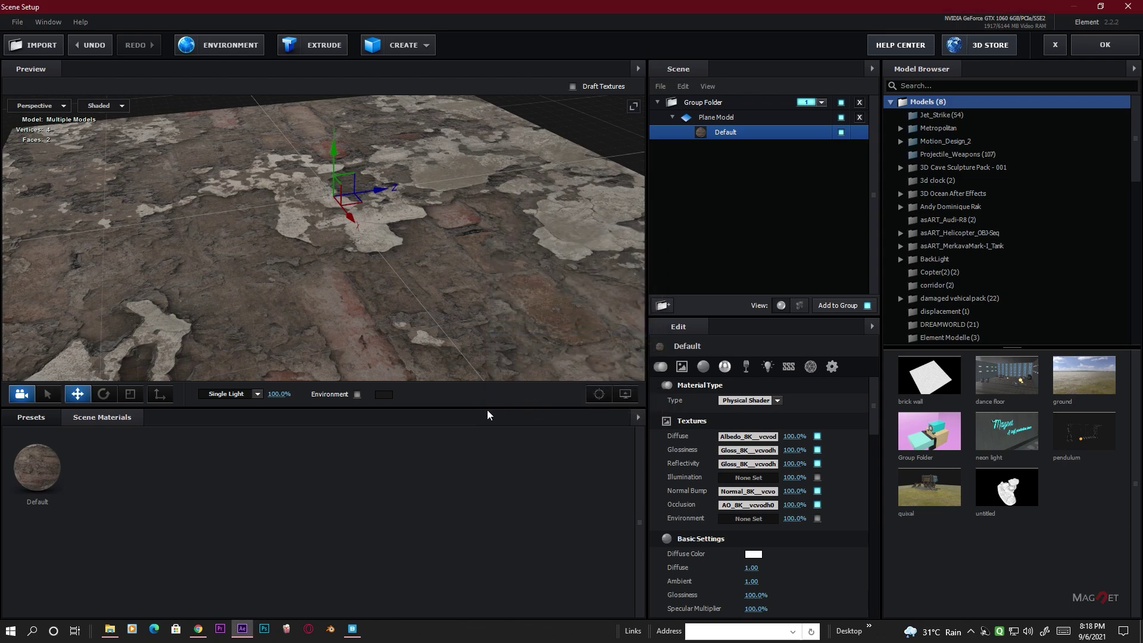
click(1095, 45)
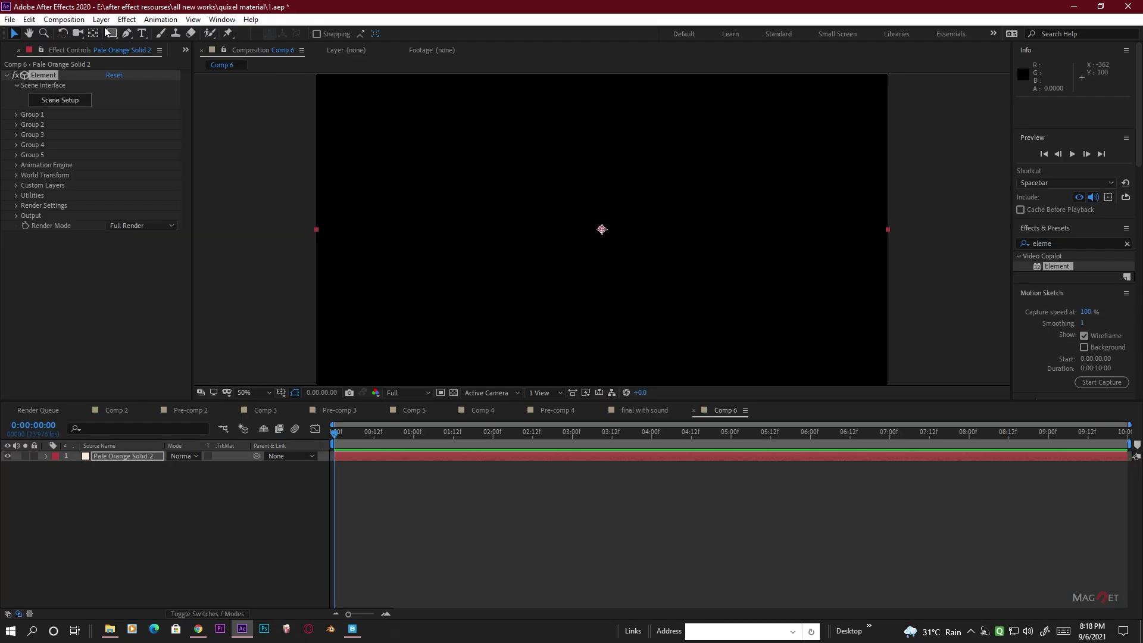
- Add a two-node camera layer named Camera 1 to Comp 6, keeping its default settings
click(103, 20)
mouse_move(119, 34)
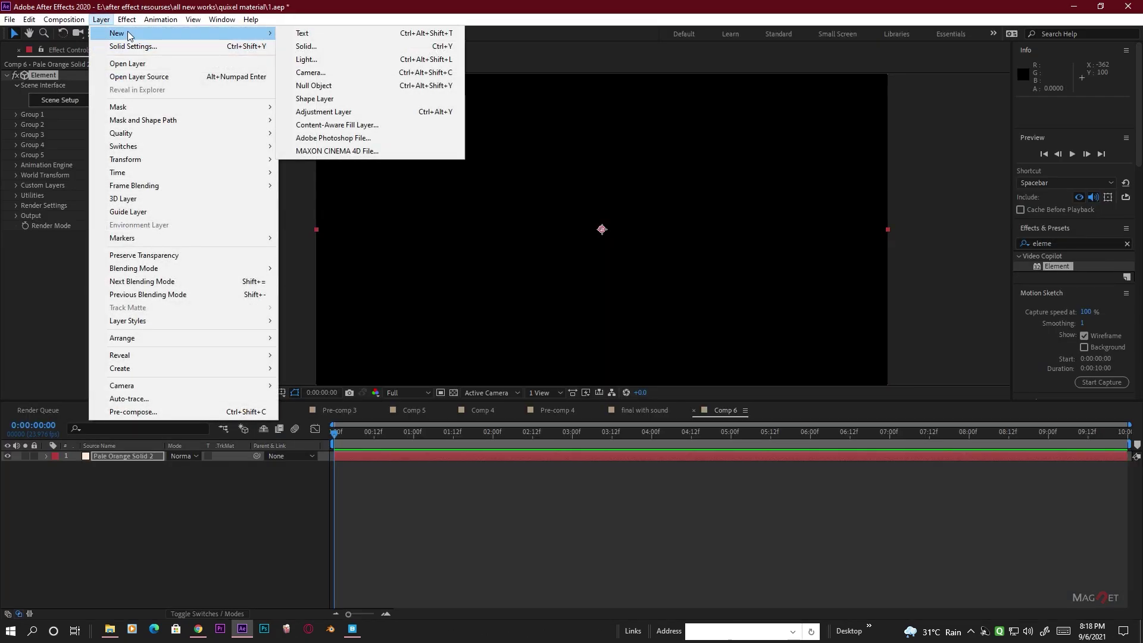
click(307, 74)
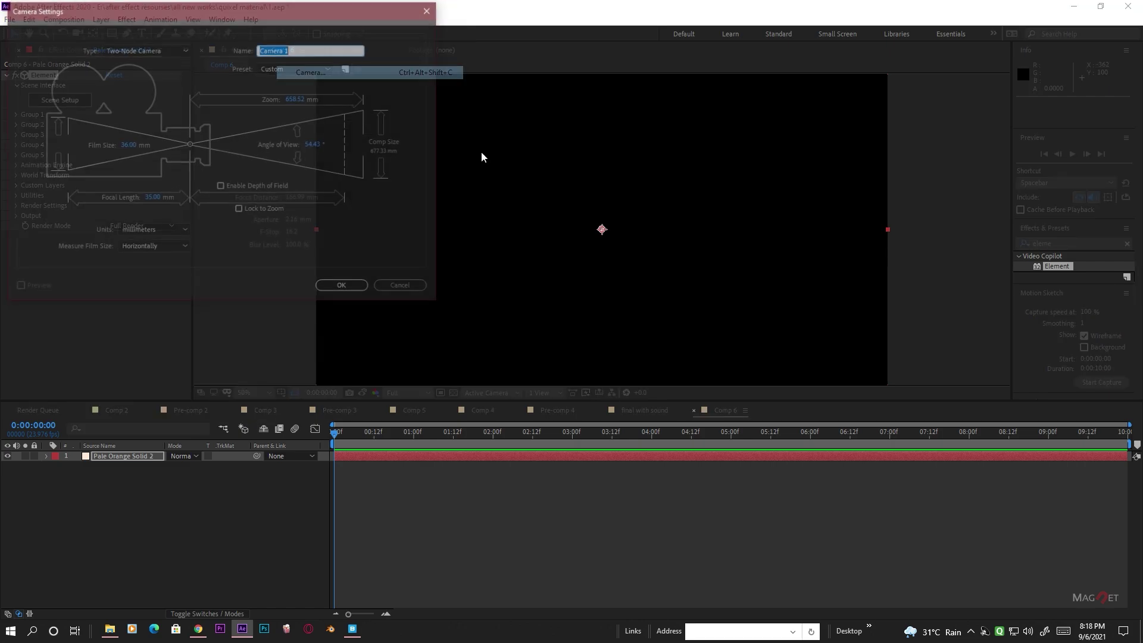
click(342, 288)
- Orbit and move the camera for a close angled view of the brick plane, and set the preview resolution to Half
click(77, 33)
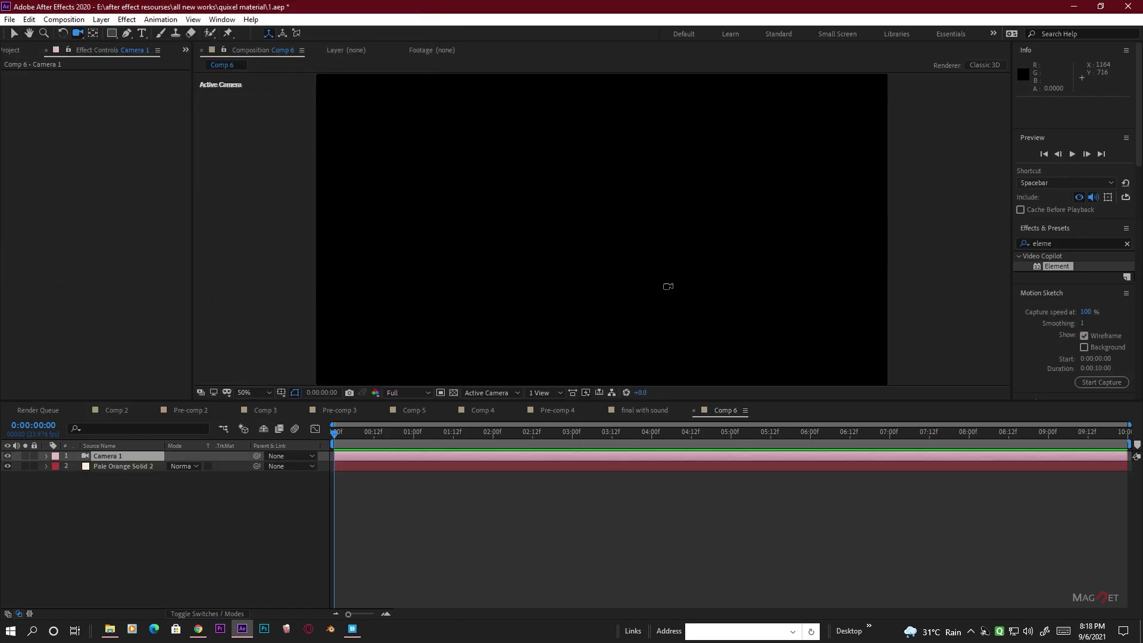
drag(664, 244, 619, 264)
right_drag(619, 264, 641, 244)
mouse_move(641, 244)
middle_down()
mouse_move(634, 337)
mouse_move(631, 244)
middle_up()
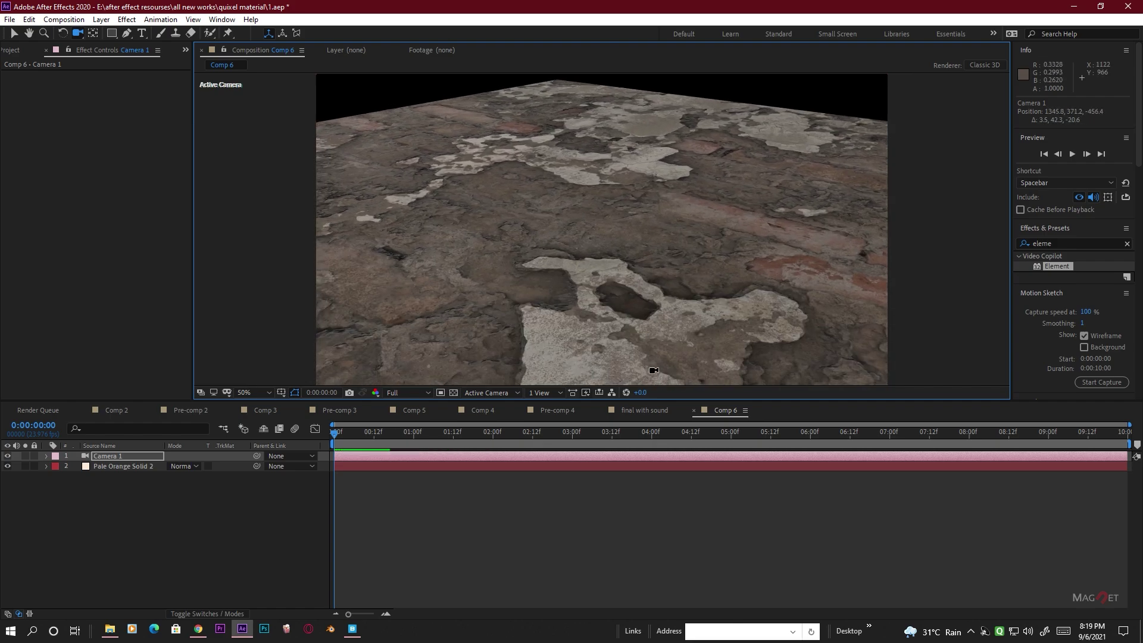
click(409, 391)
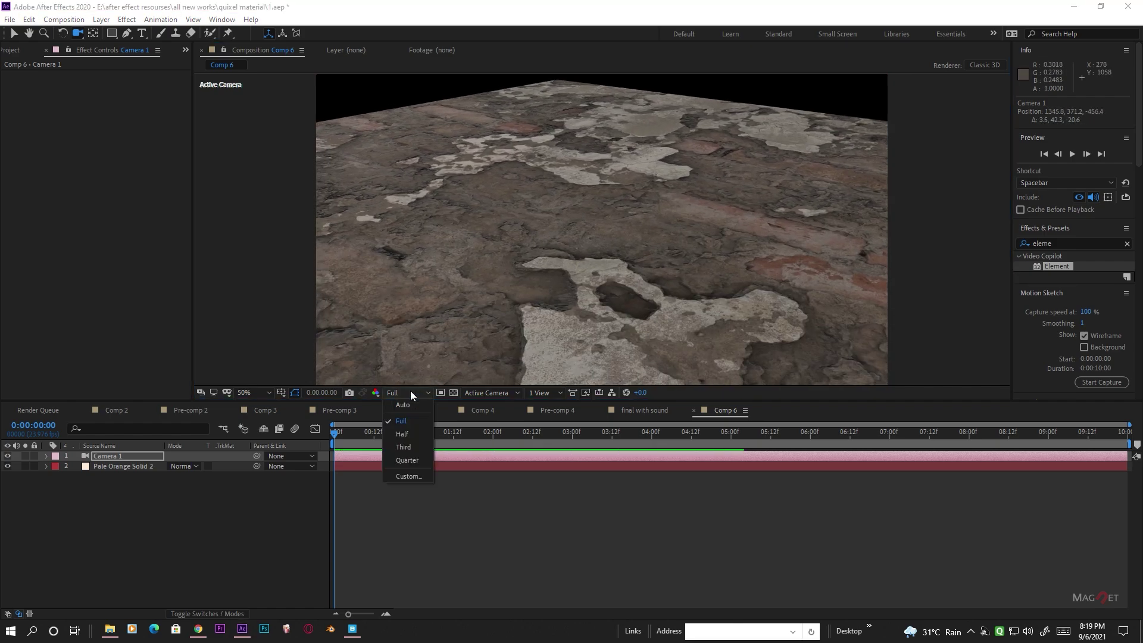
click(407, 437)
drag(683, 326, 668, 250)
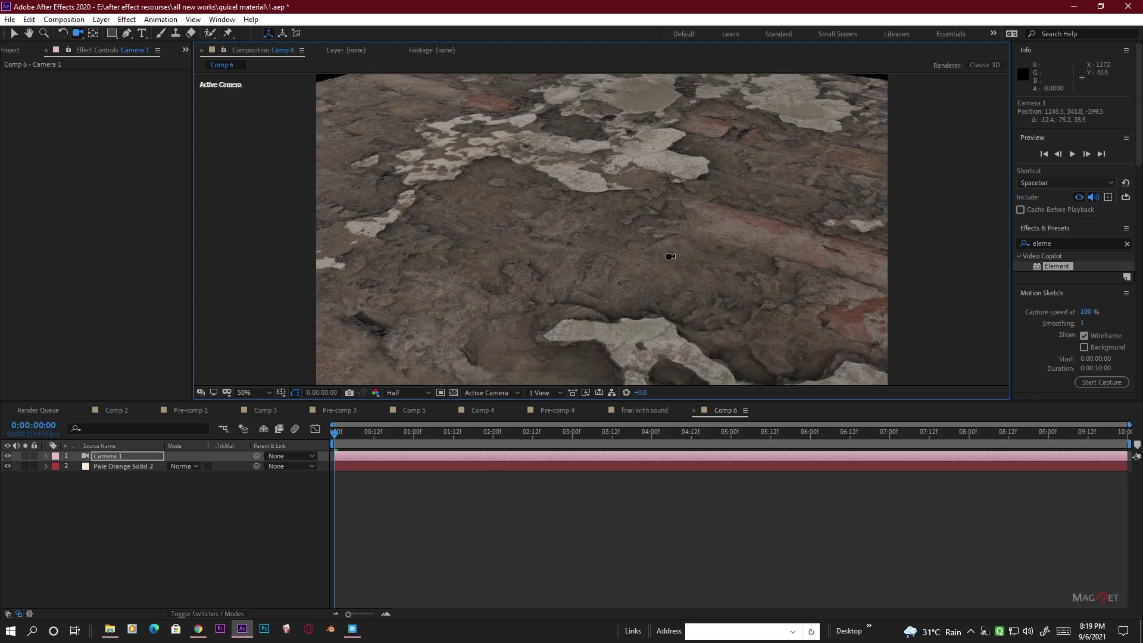
- Reopen the Element scene setup on the solid, delete the group with the plane and remove the unused materials
click(110, 466)
click(60, 101)
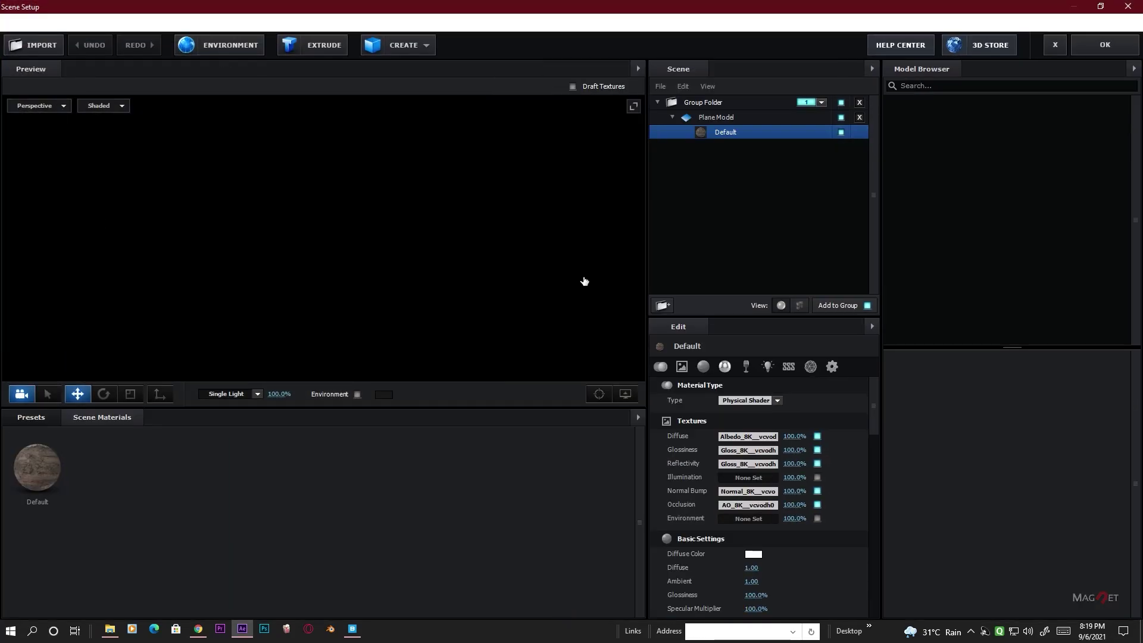
click(860, 102)
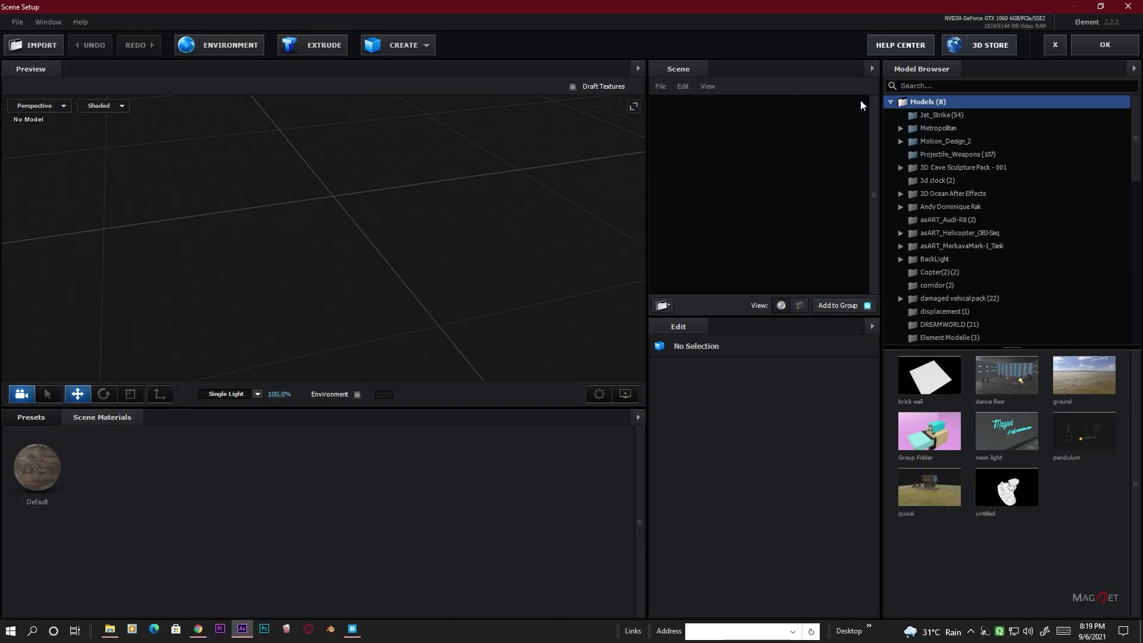
click(641, 417)
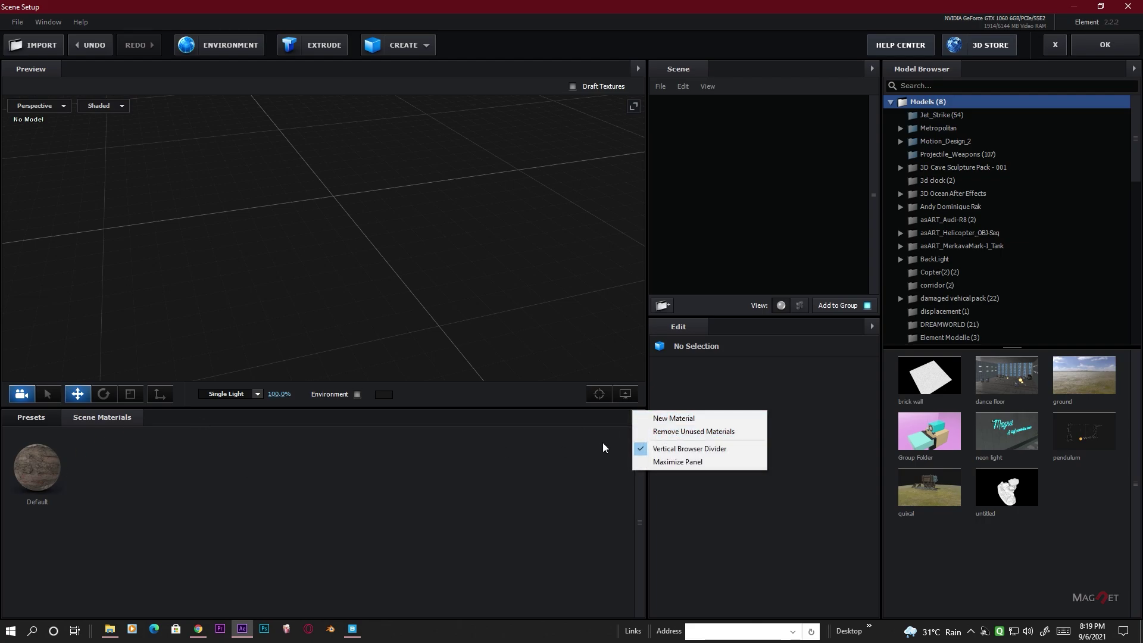
click(684, 432)
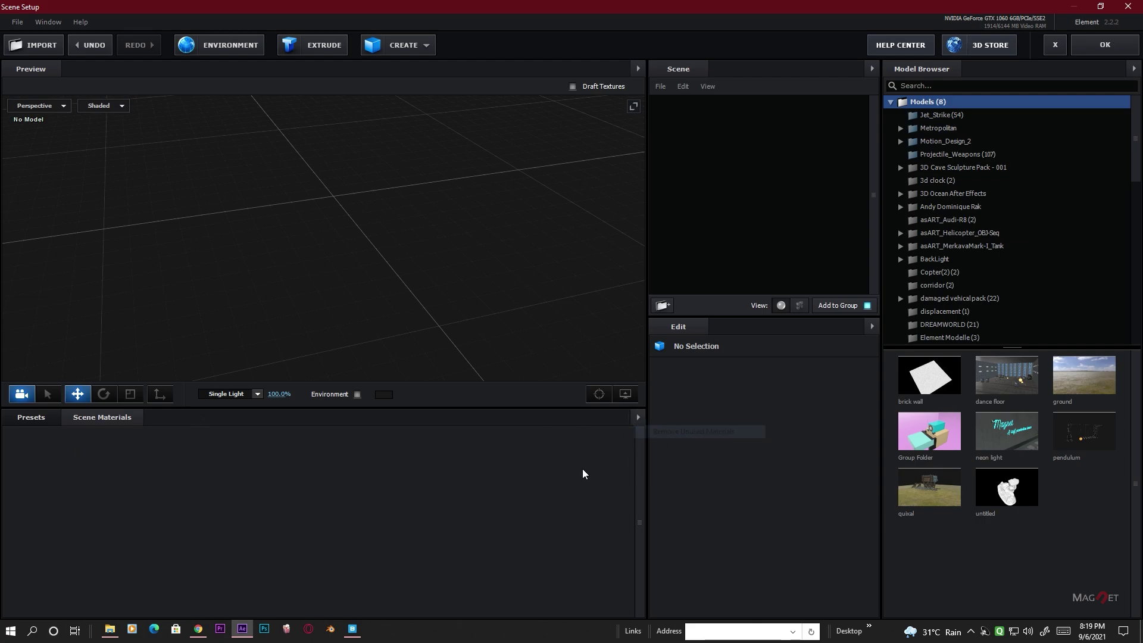
- Create a new plane model in the empty scene and scale it uniformly to 218.5%
click(29, 418)
click(415, 46)
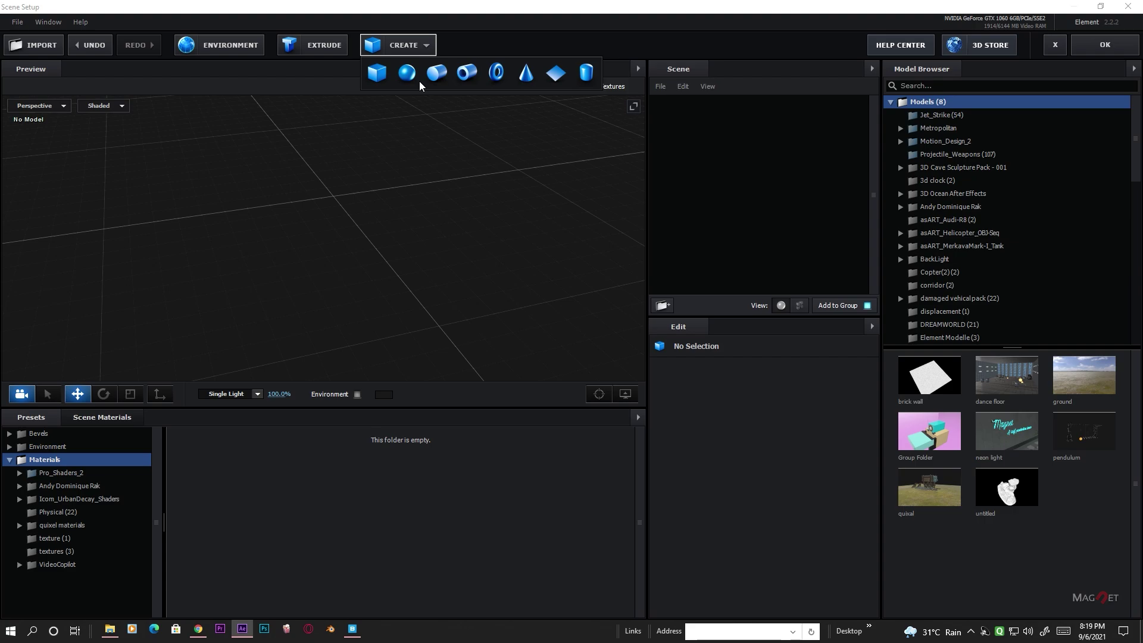
click(509, 73)
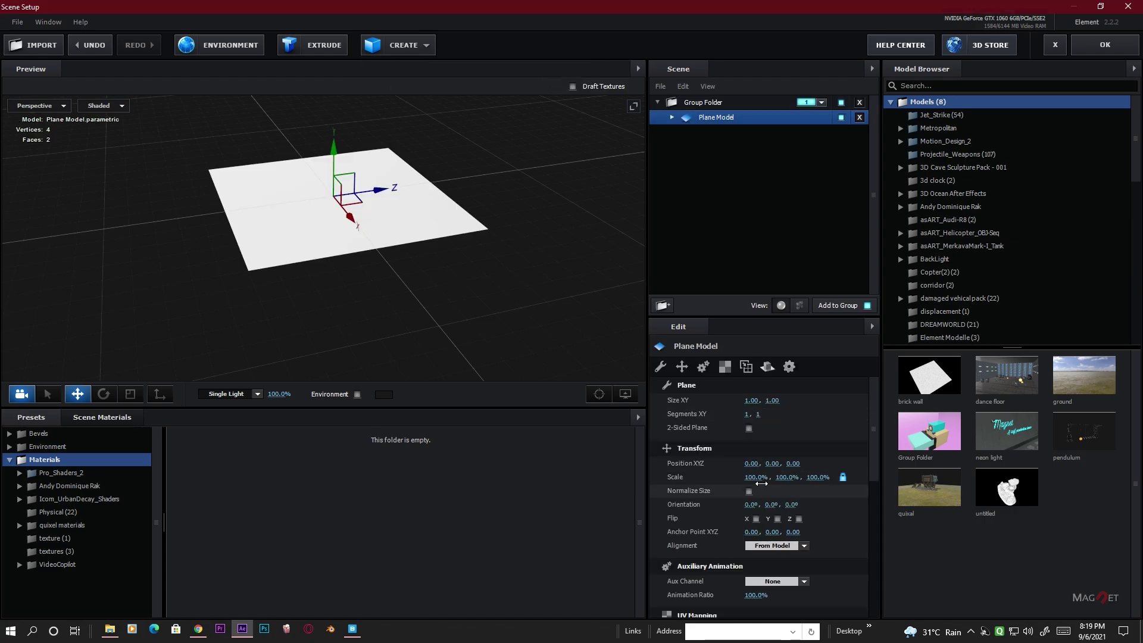
drag(756, 478, 810, 487)
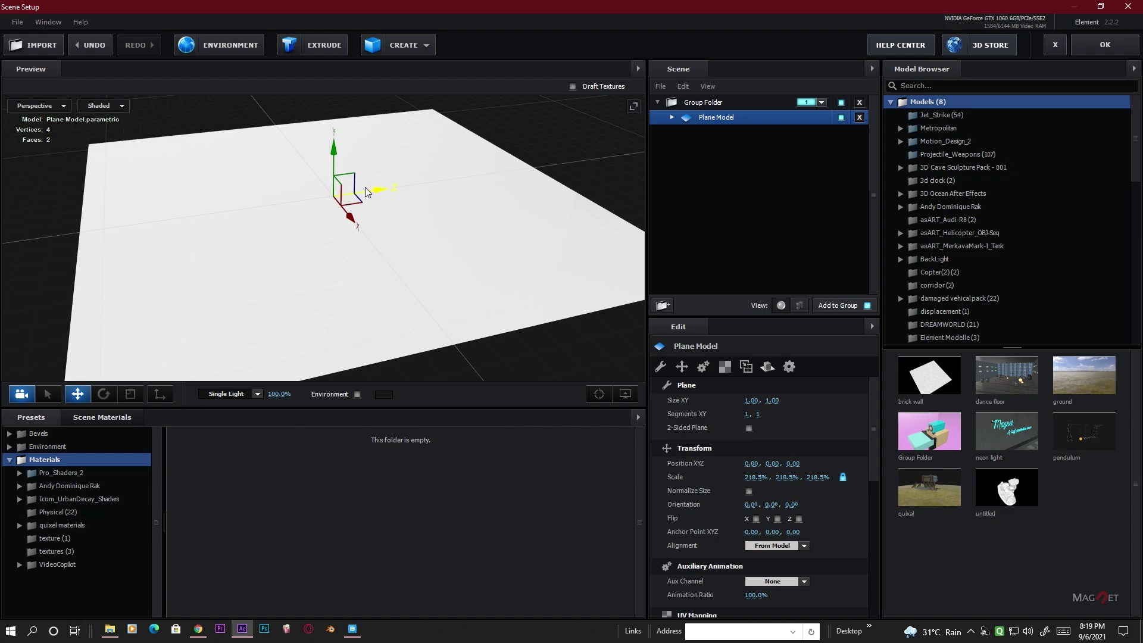
- Apply the saved Default preset from the texture folder to the plane and check the surface from other angles
click(62, 538)
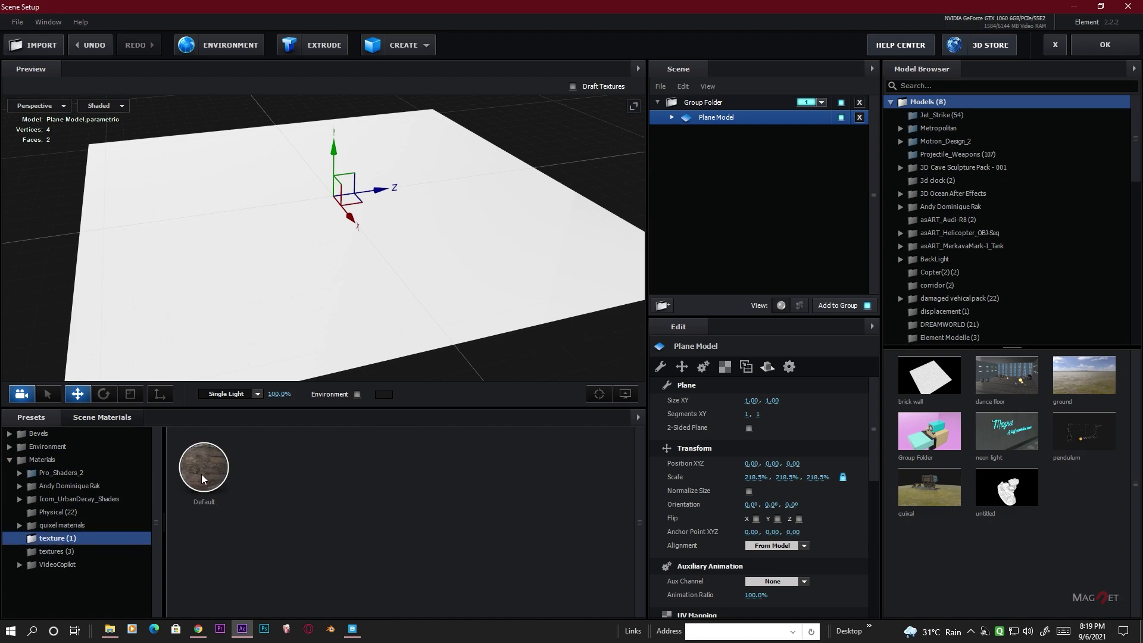
drag(201, 474, 292, 277)
drag(367, 274, 546, 166)
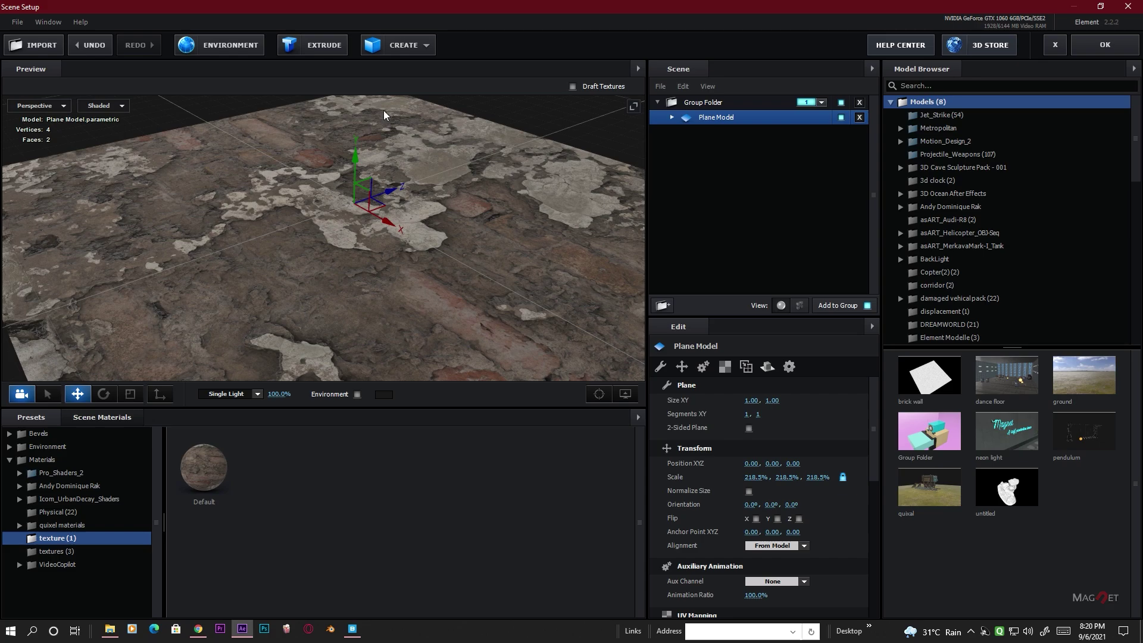
drag(355, 344, 491, 302)
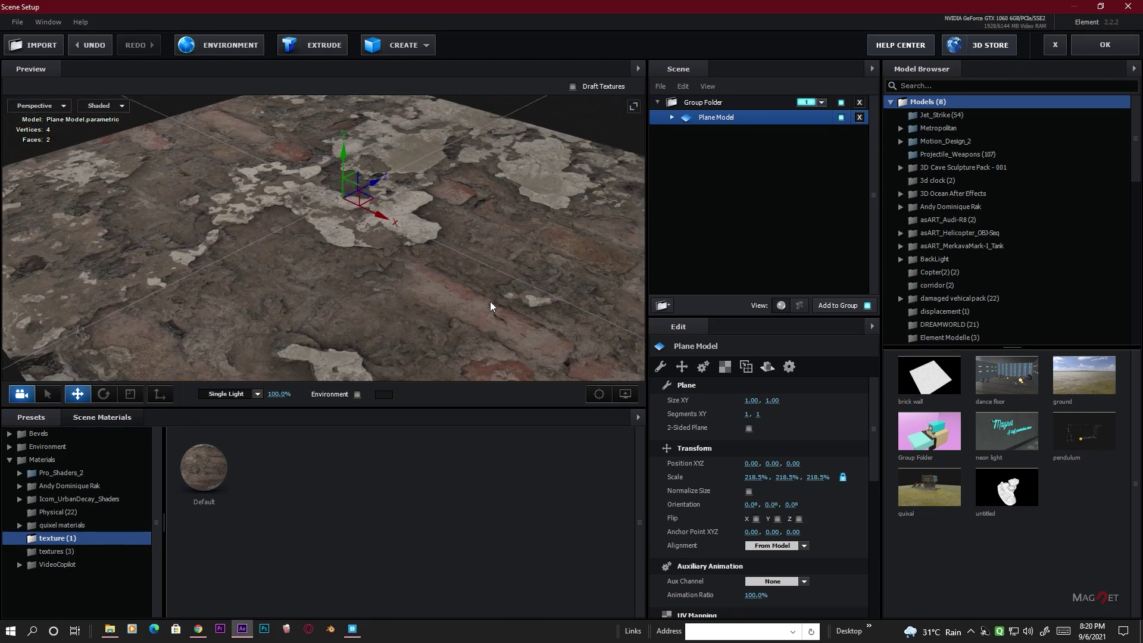
- Accept the scene setup and reposition the composition camera over the brick plane
click(1105, 44)
drag(619, 333, 662, 216)
middle_drag(673, 164, 671, 233)
mouse_move(671, 232)
mouse_down()
mouse_move(676, 301)
mouse_move(691, 309)
mouse_move(596, 327)
mouse_move(668, 316)
mouse_move(487, 301)
mouse_move(587, 332)
mouse_move(604, 352)
mouse_move(658, 316)
mouse_move(670, 233)
mouse_up()
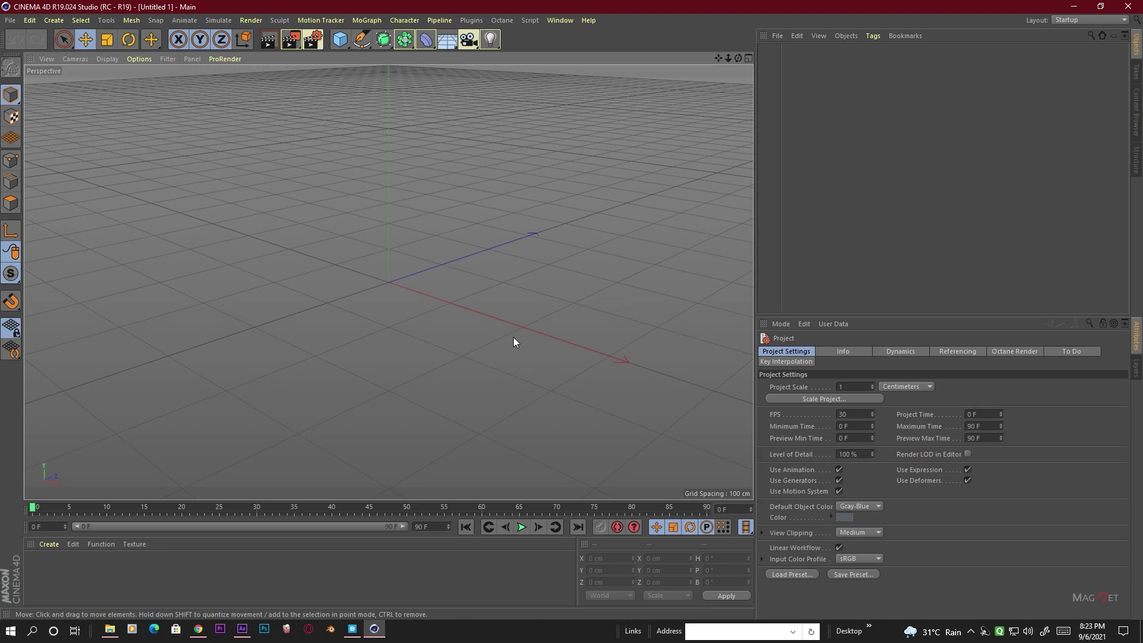
- Switch to Cinema 4D and create a plane 500 cm wide and 500 cm high
click(348, 47)
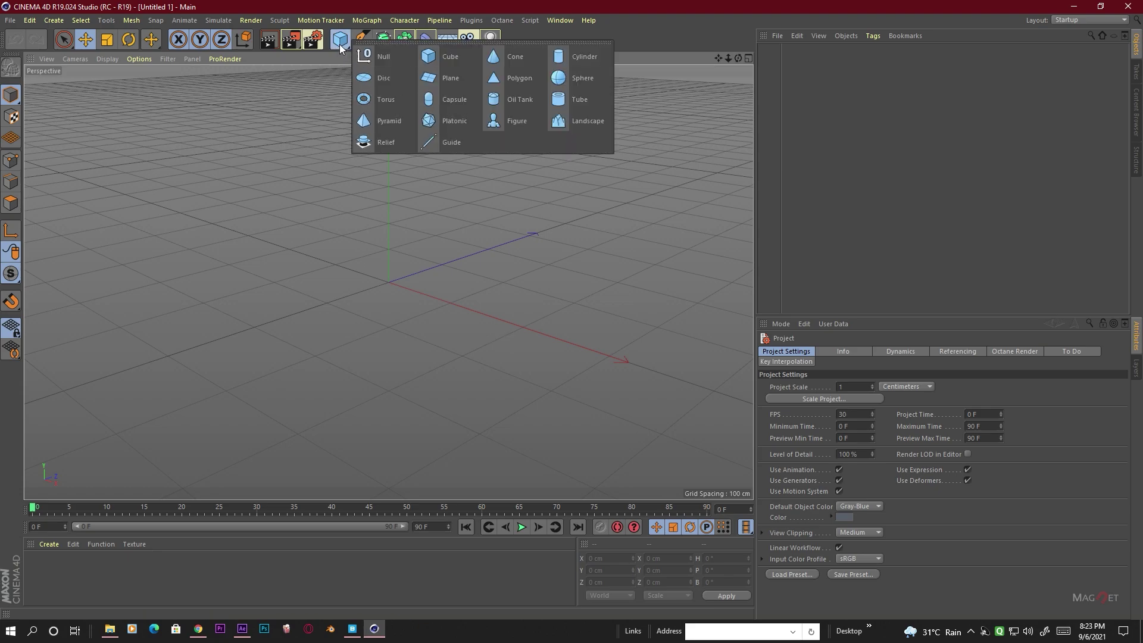
click(448, 76)
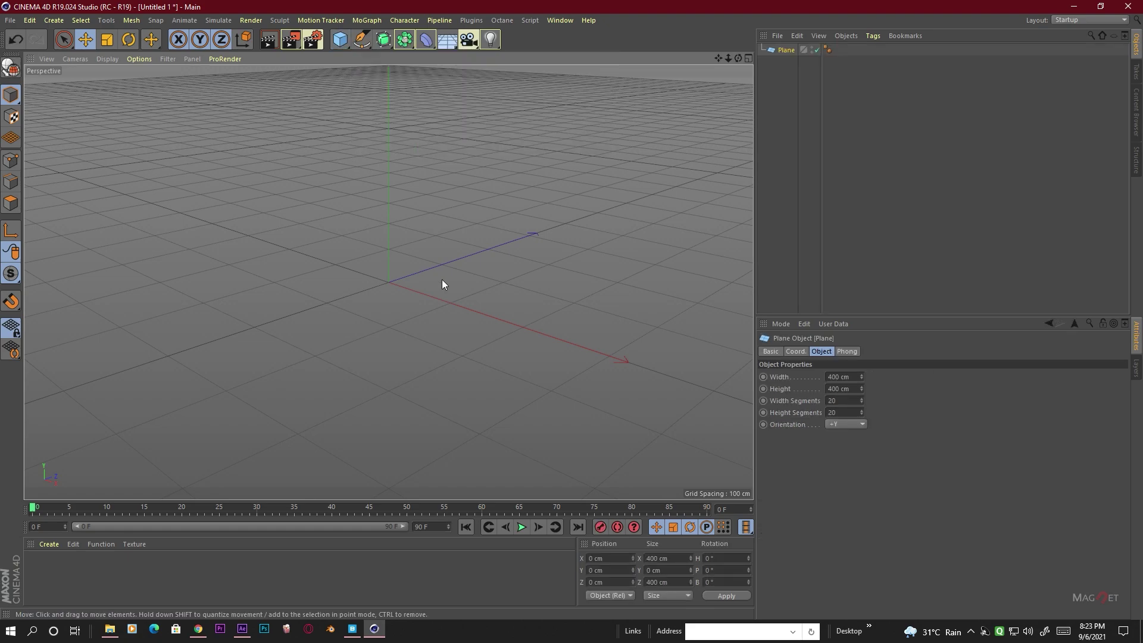
click(838, 379)
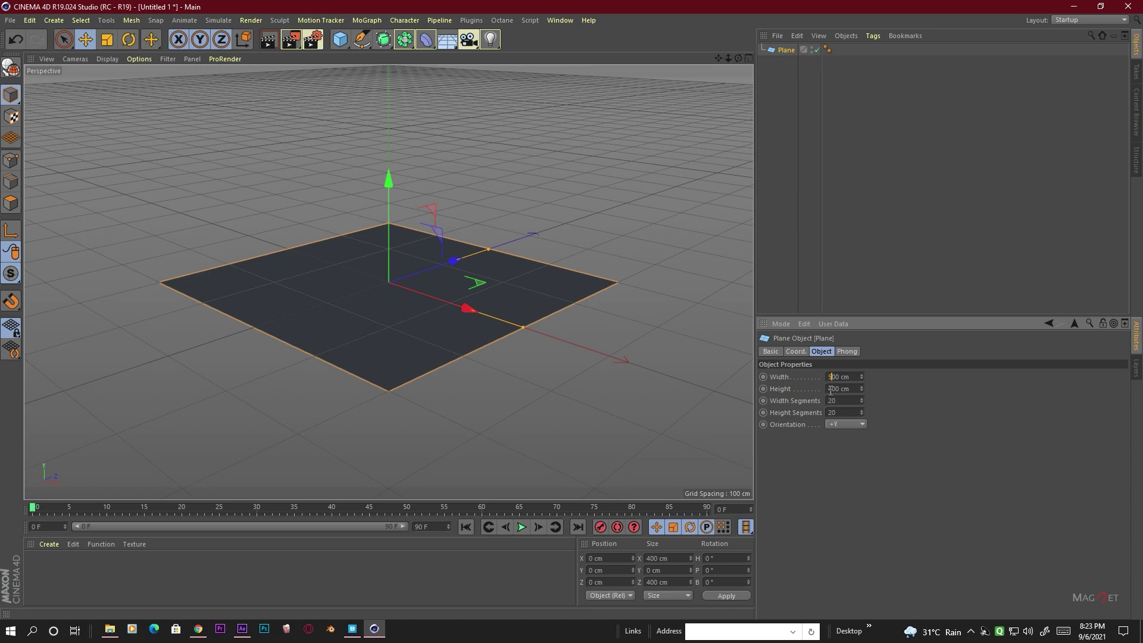
click(836, 391)
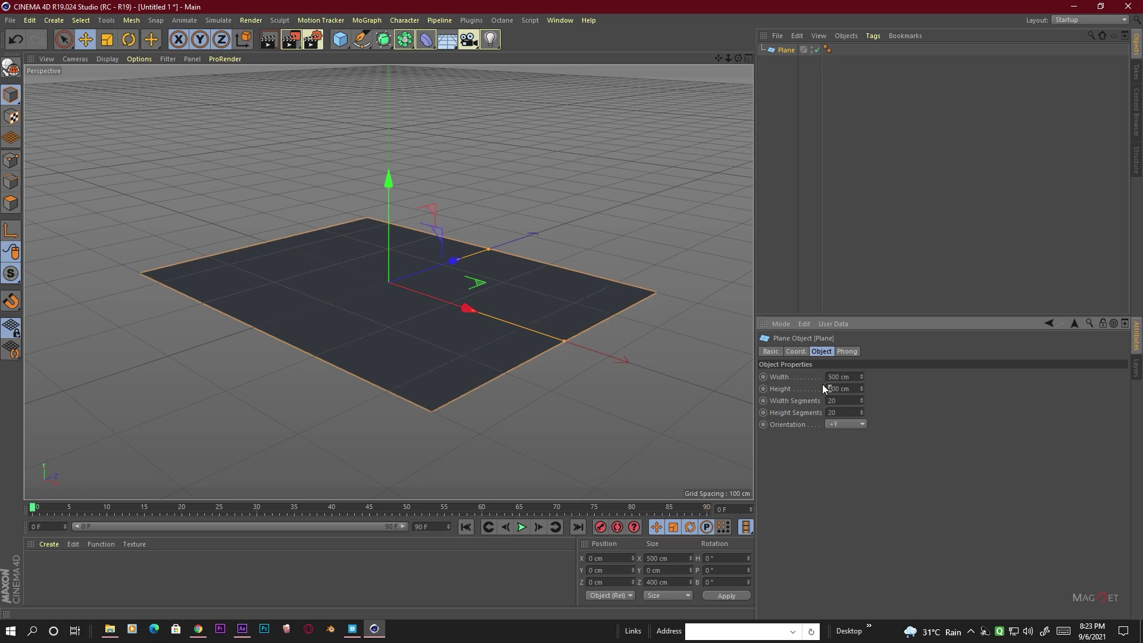
text(500)
key(Return)
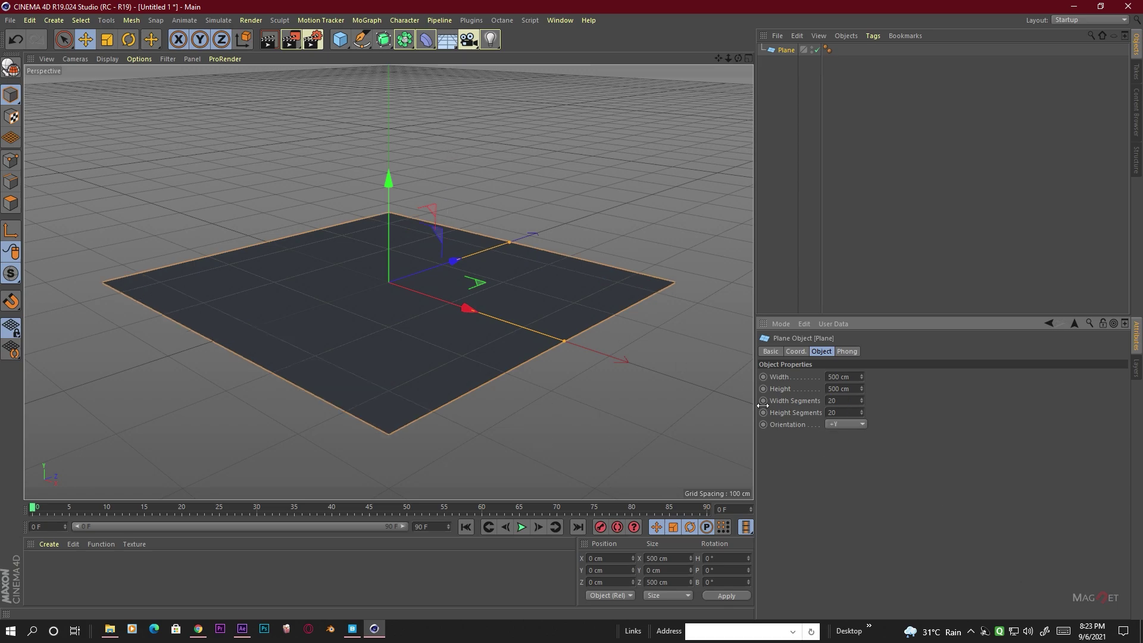
- Set the plane's width segments and height segments to 1000 each
double_click(846, 405)
text(1000)
key(Tab)
text(10000)
scroll(423, 375, down, 2)
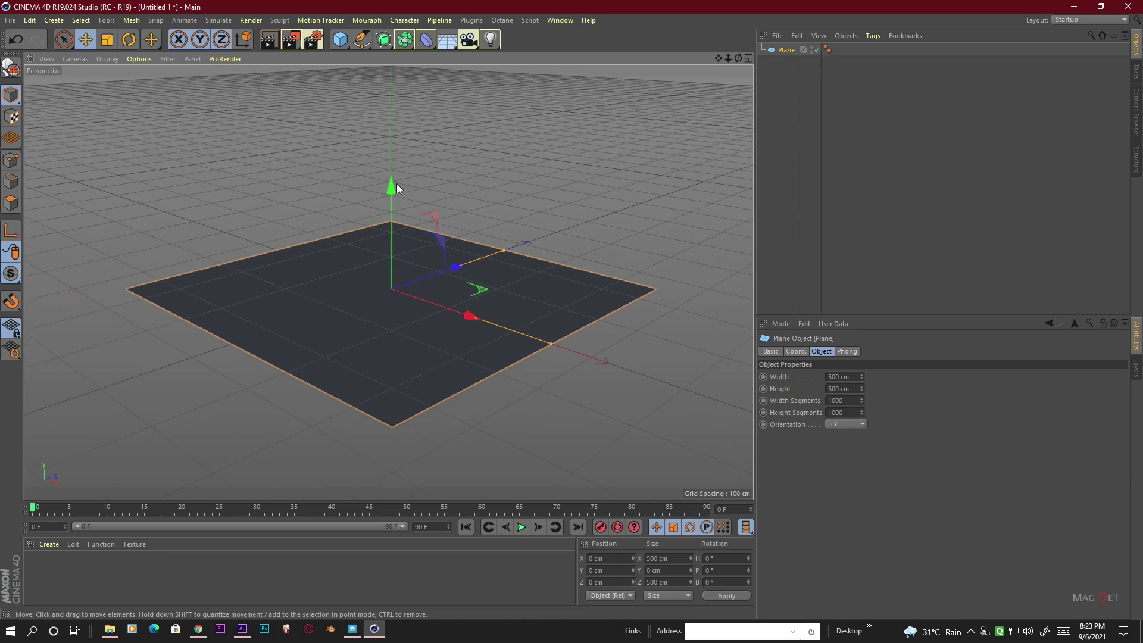
- Add a Displacer deformer and make it a child of the plane
click(432, 47)
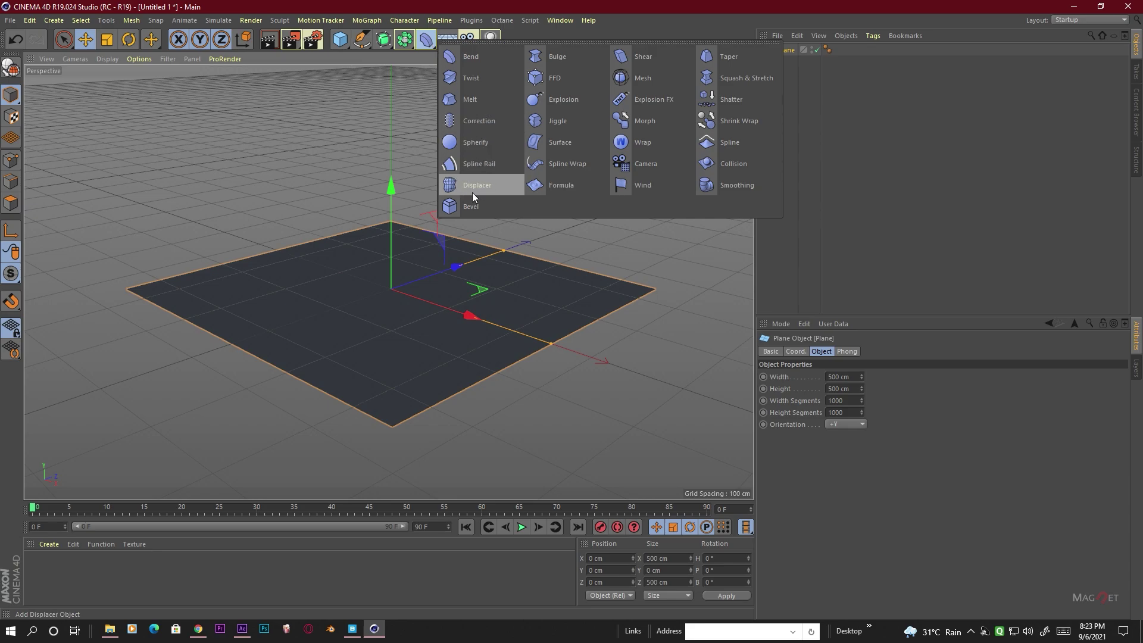
click(490, 185)
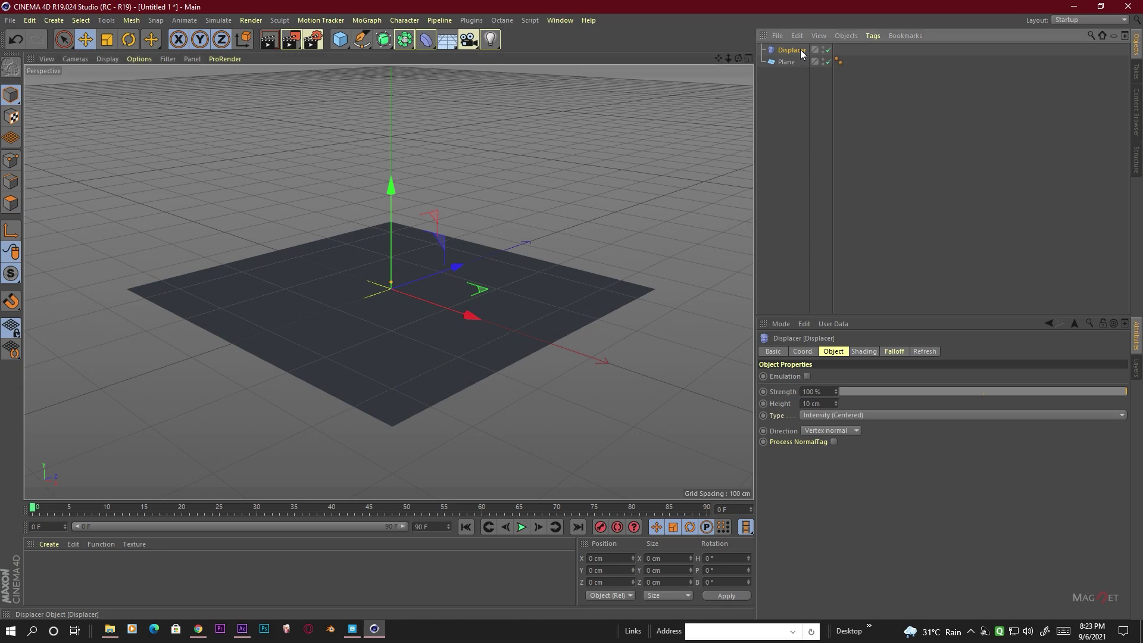
drag(794, 62, 794, 62)
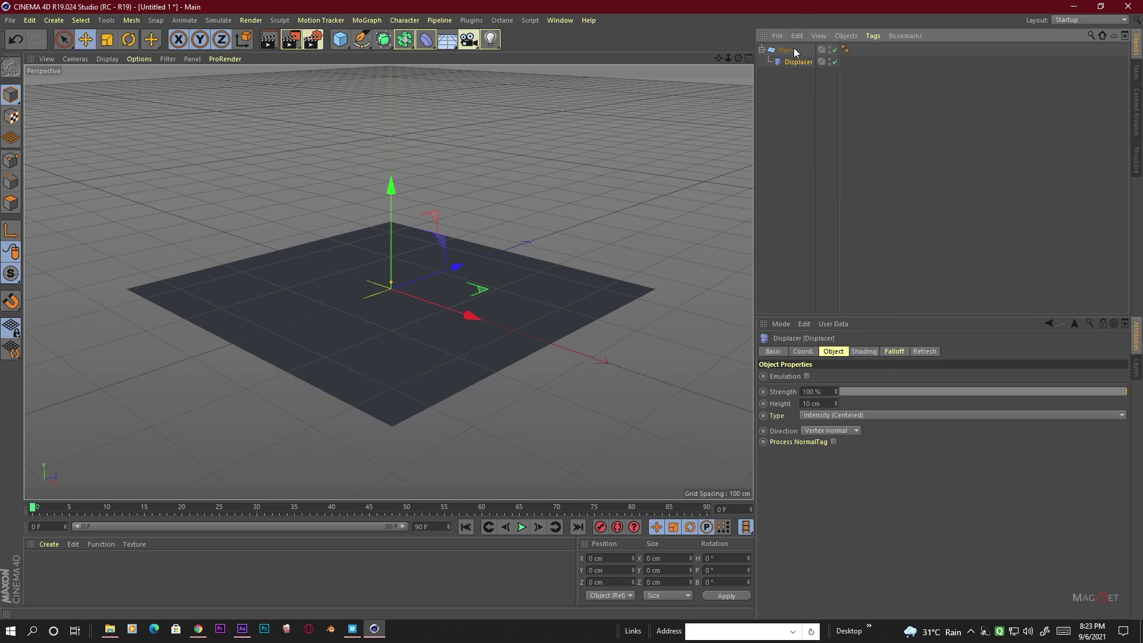
- Load the Normal_8K map from the damaged brick wall plaster texture folder as the Displacer's shader, without copying it to the project location
click(862, 351)
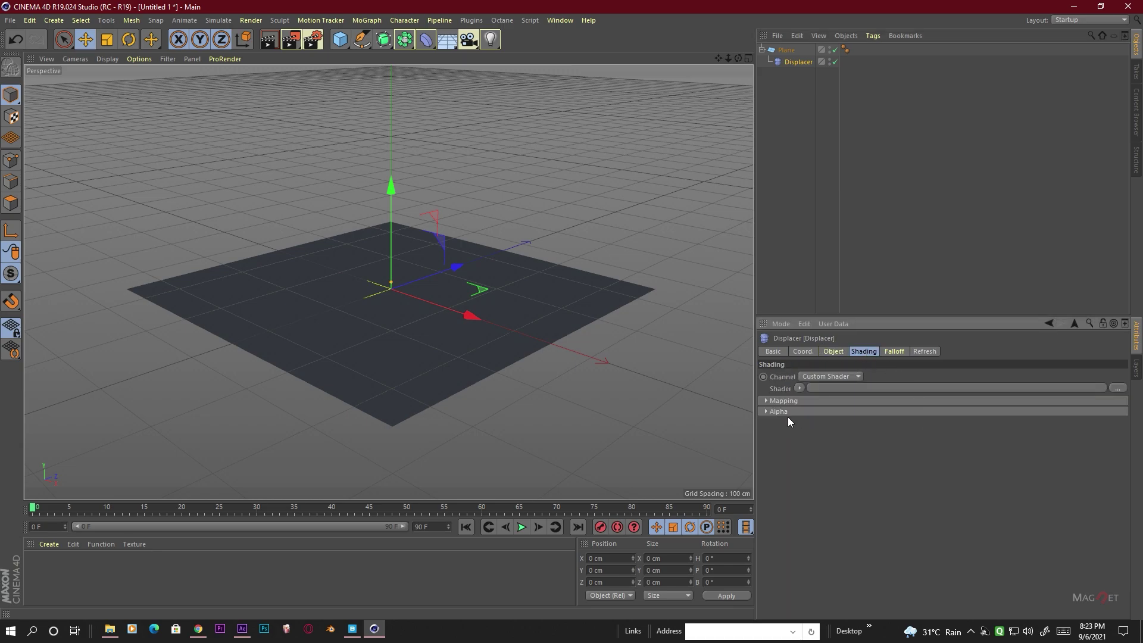
click(982, 388)
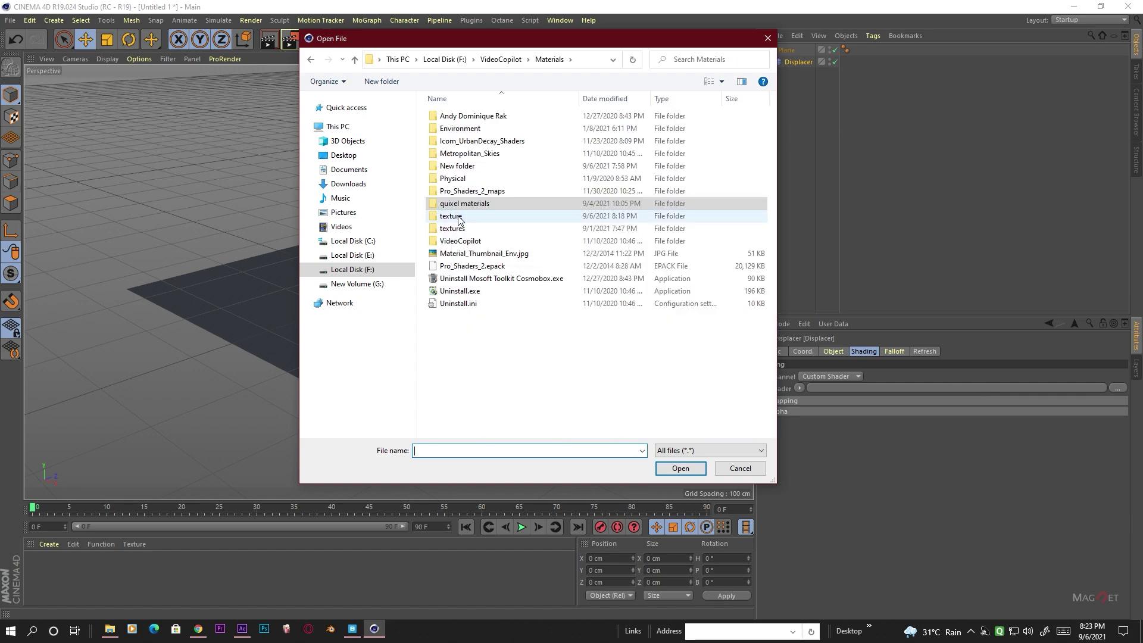
double_click(461, 217)
double_click(476, 116)
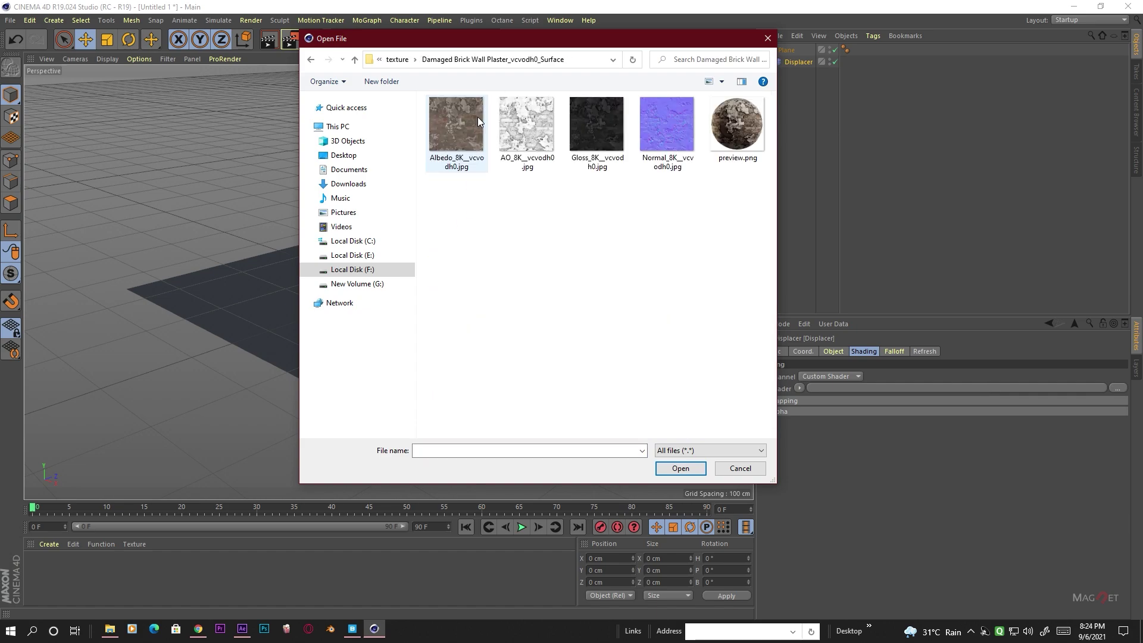
drag(598, 46, 436, 73)
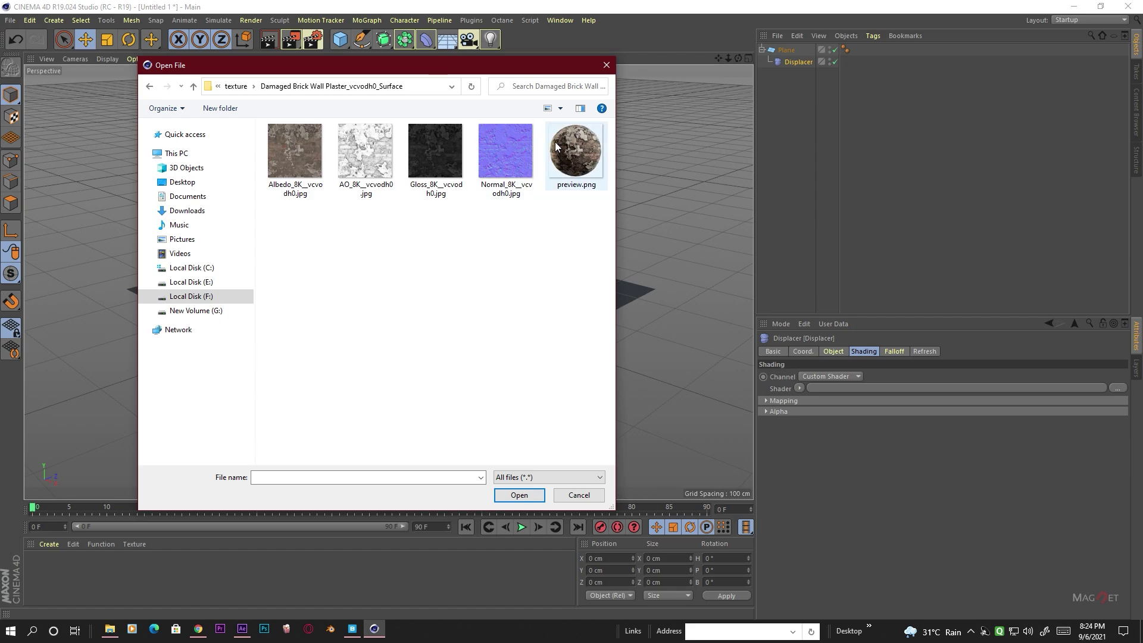
double_click(506, 155)
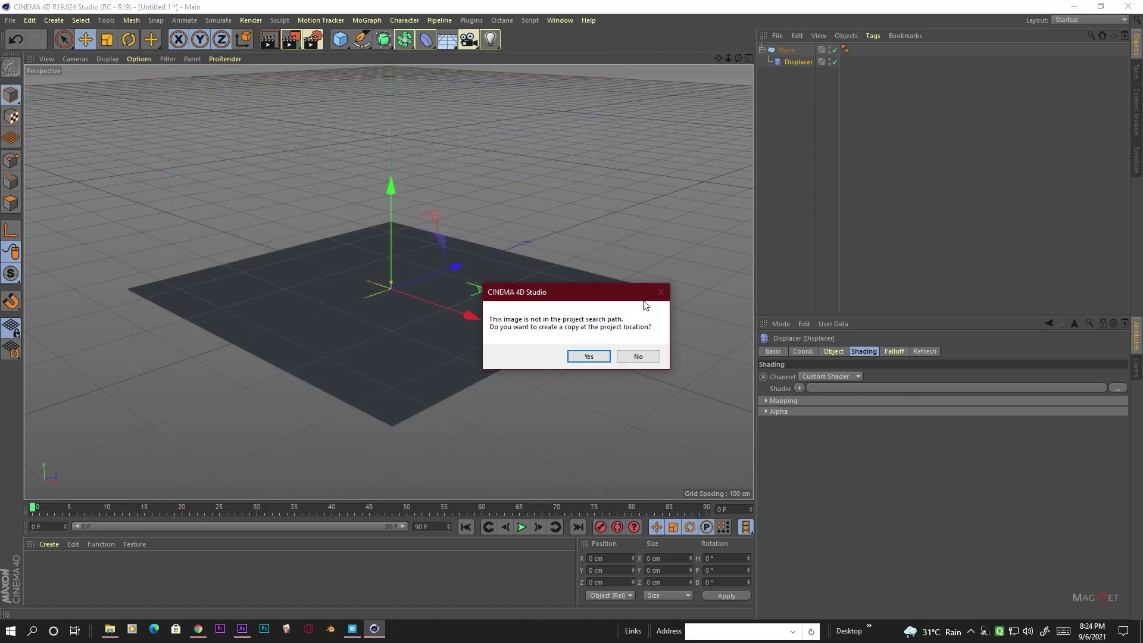
click(638, 356)
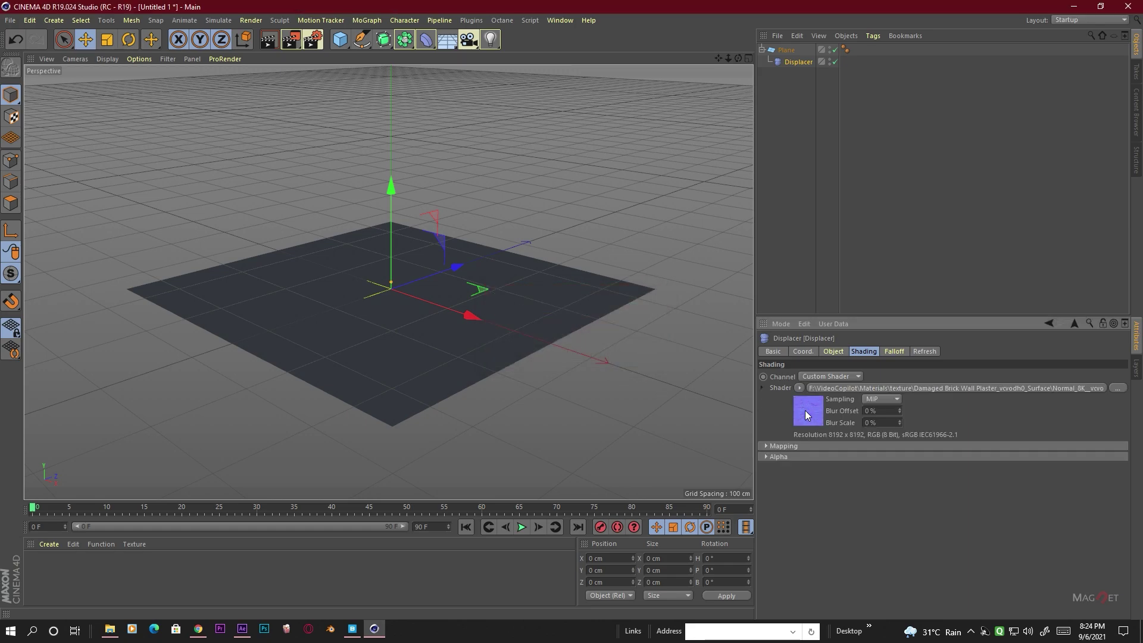
- Set the Displacer's height to 1 cm
scroll(398, 373, up, 5)
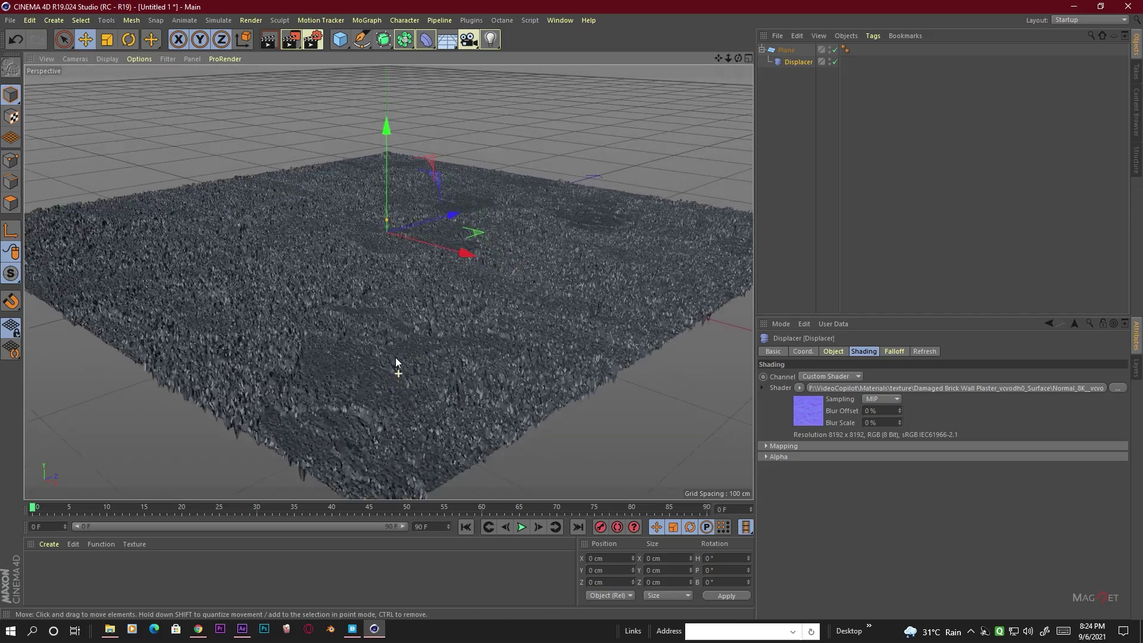
scroll(396, 359, up, 3)
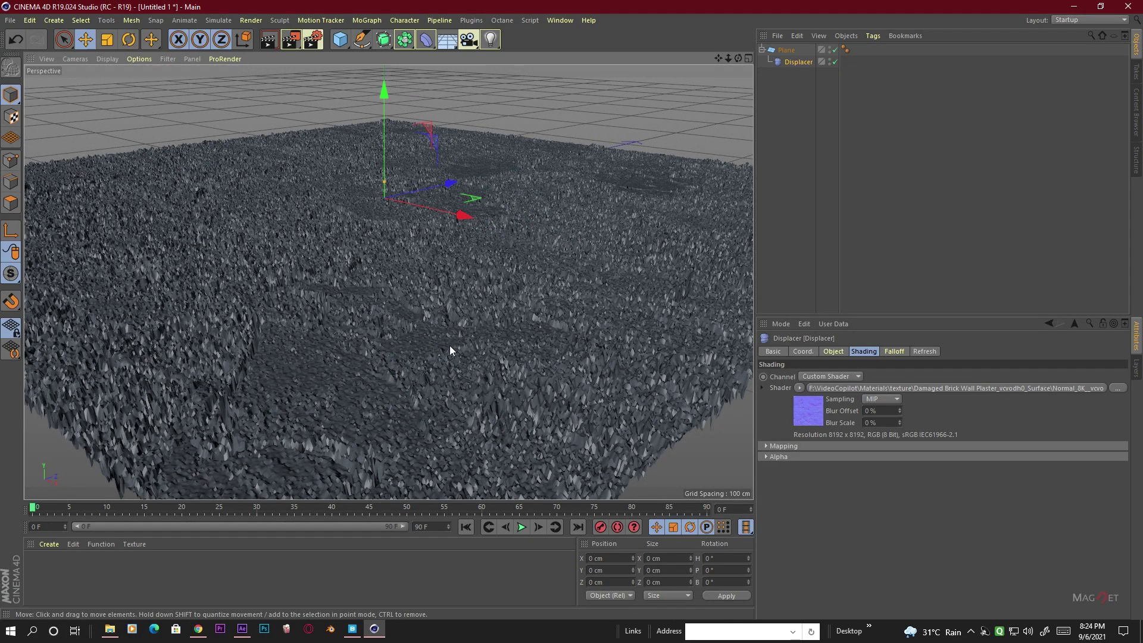
alt+drag(511, 327, 409, 375)
scroll(446, 374, down, 5)
mouse_move(497, 376)
alt+mouse_down()
mouse_move(475, 408)
mouse_move(483, 394)
alt+mouse_up()
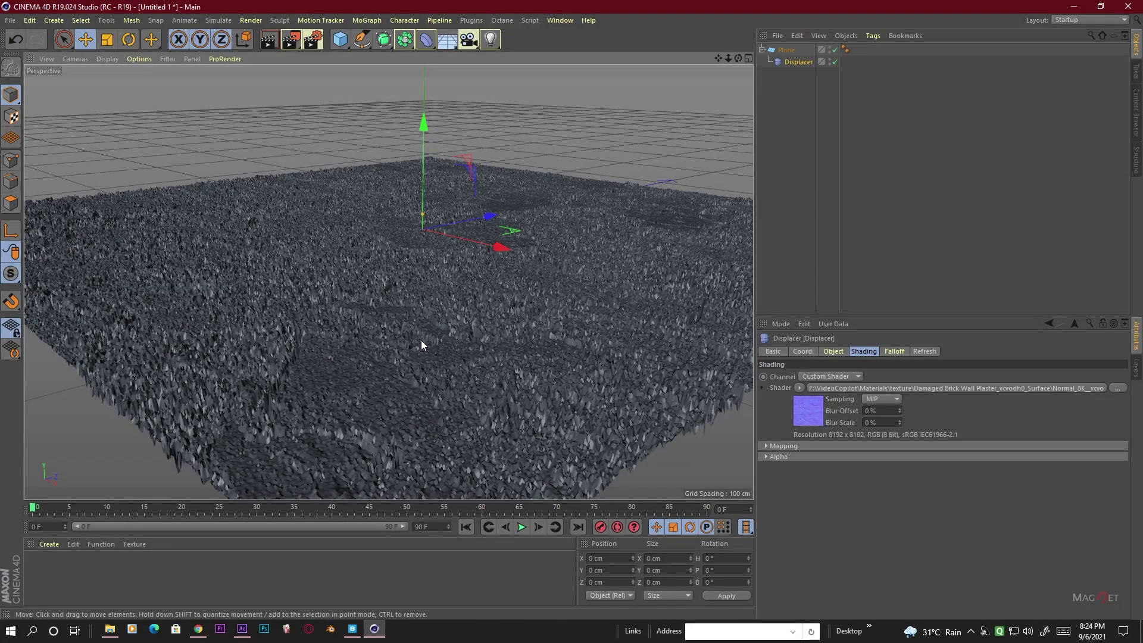
click(835, 352)
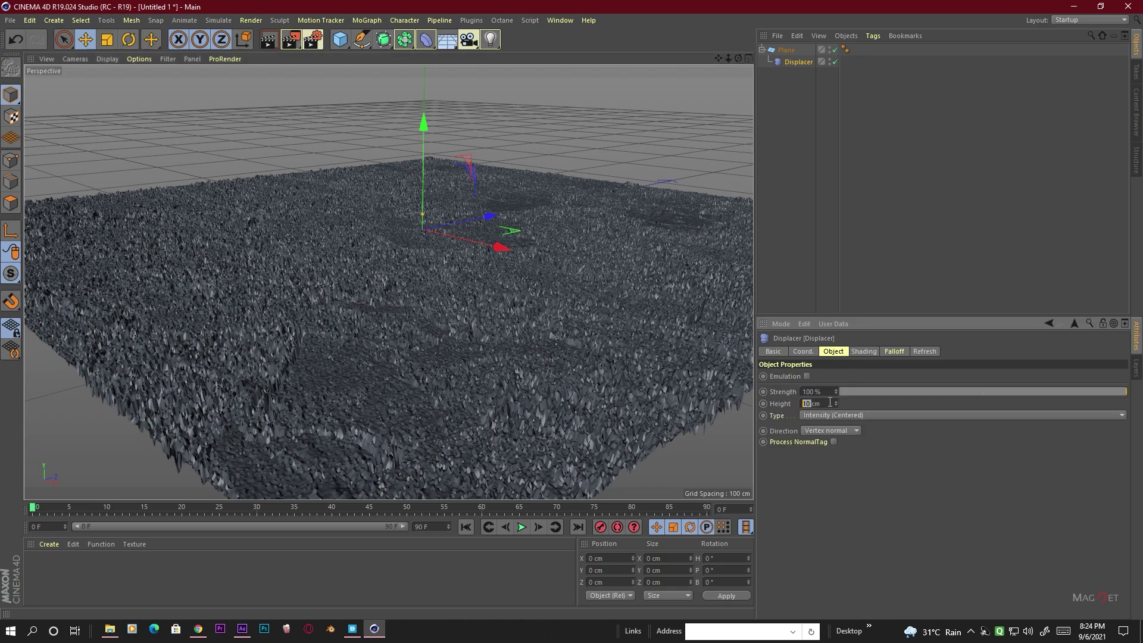
click(827, 463)
- Examine the surface relief of the displaced plane from different distances and angles
scroll(524, 446, up, 3)
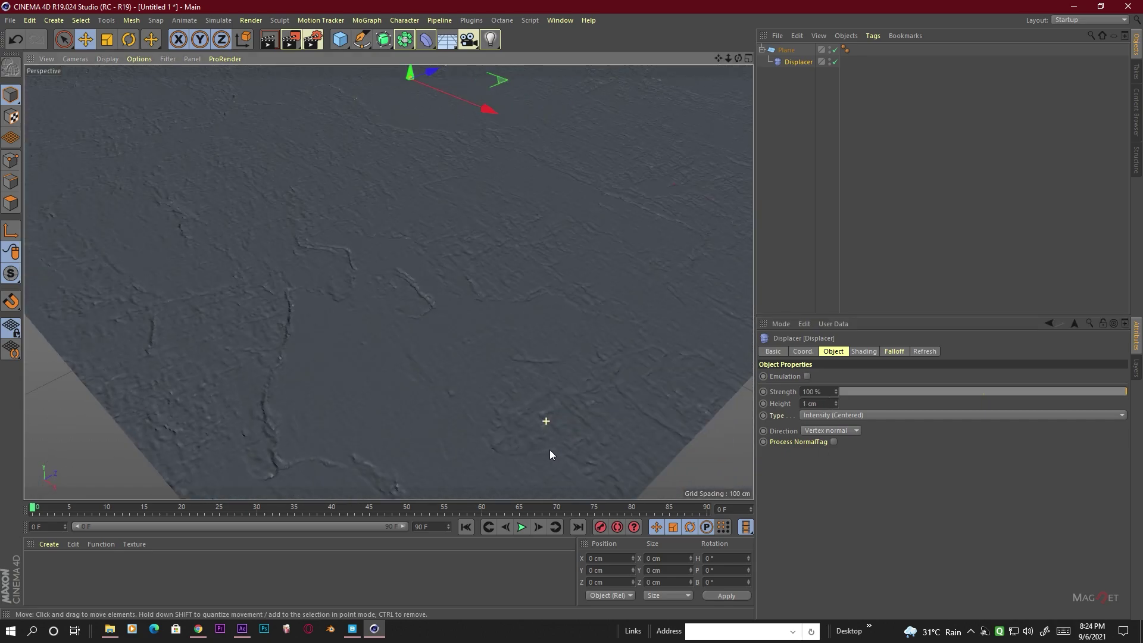
scroll(540, 407, down, 5)
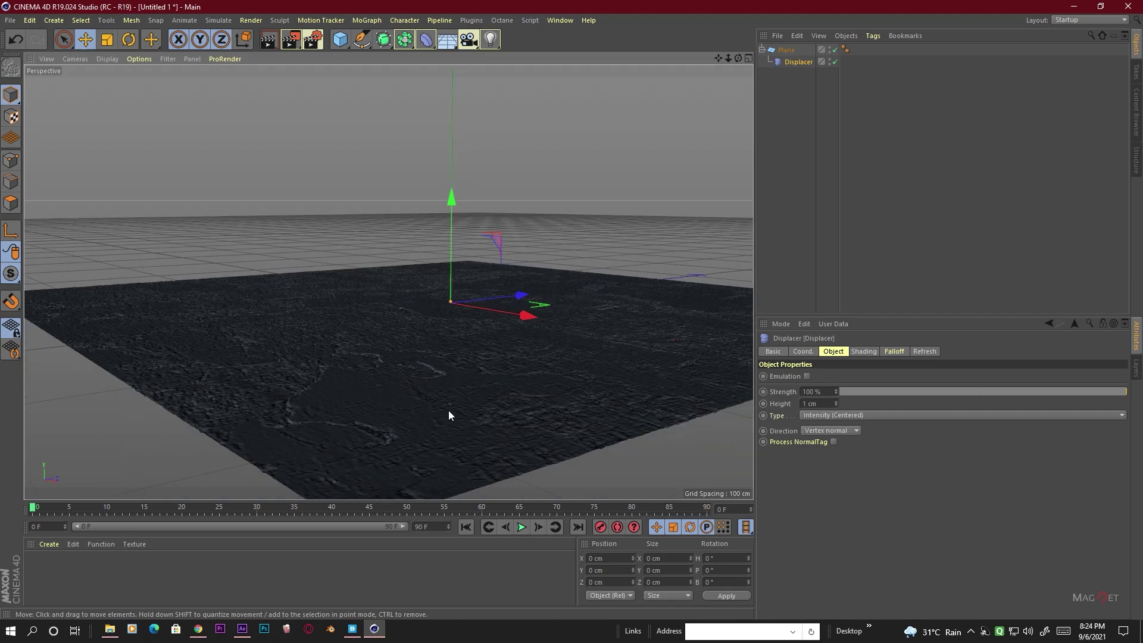
scroll(453, 411, up, 4)
scroll(458, 408, down, 3)
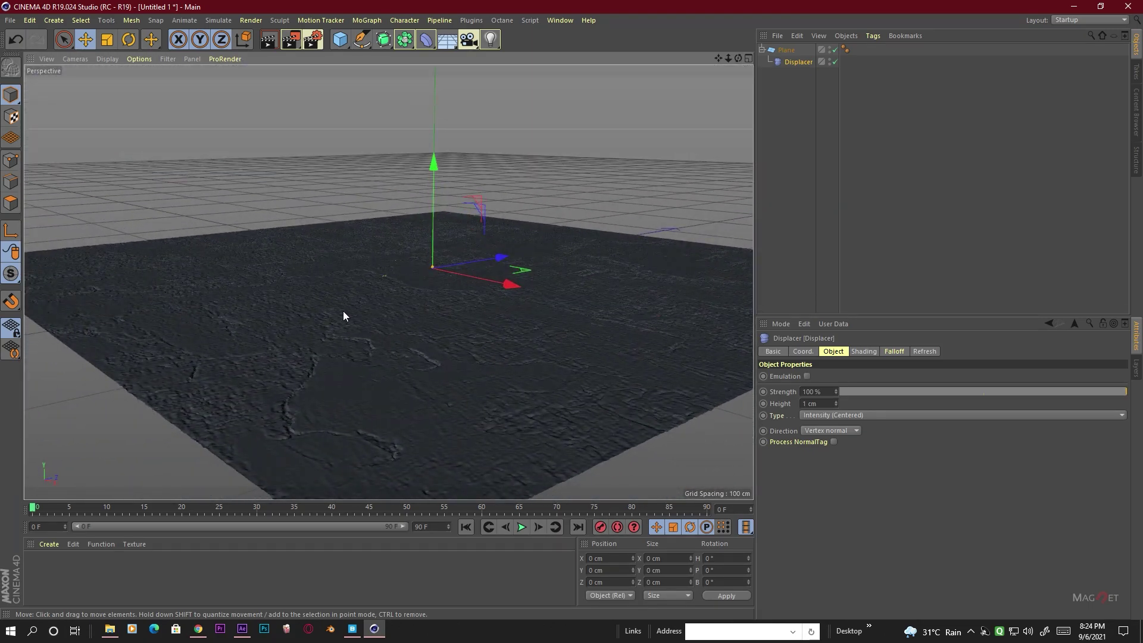
scroll(343, 322, up, 3)
scroll(342, 416, down, 3)
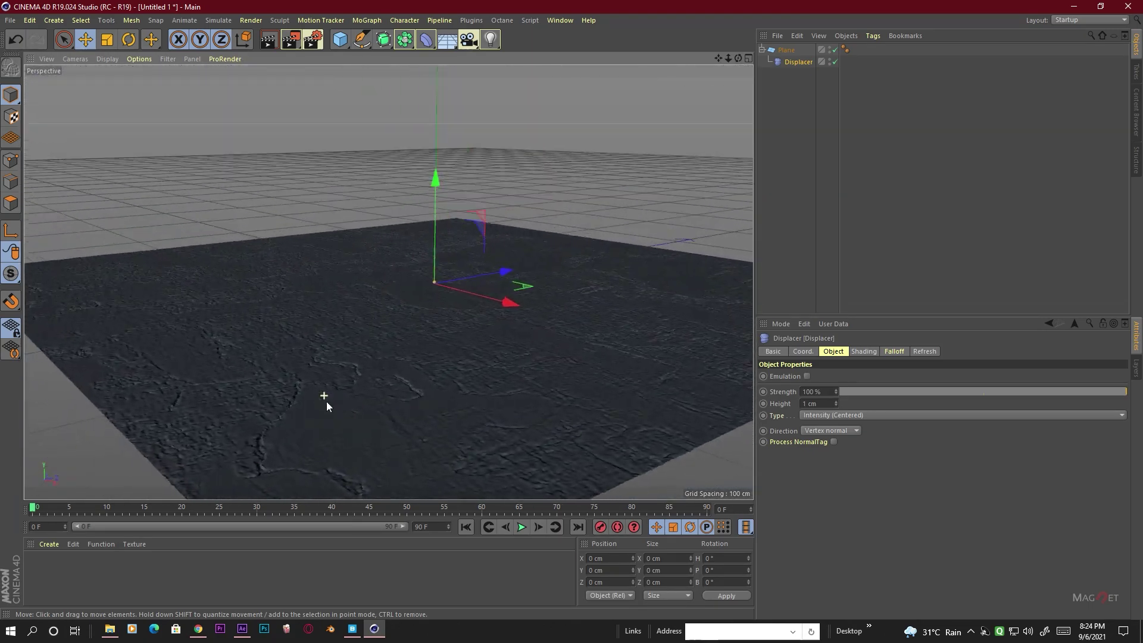
scroll(326, 401, up, 2)
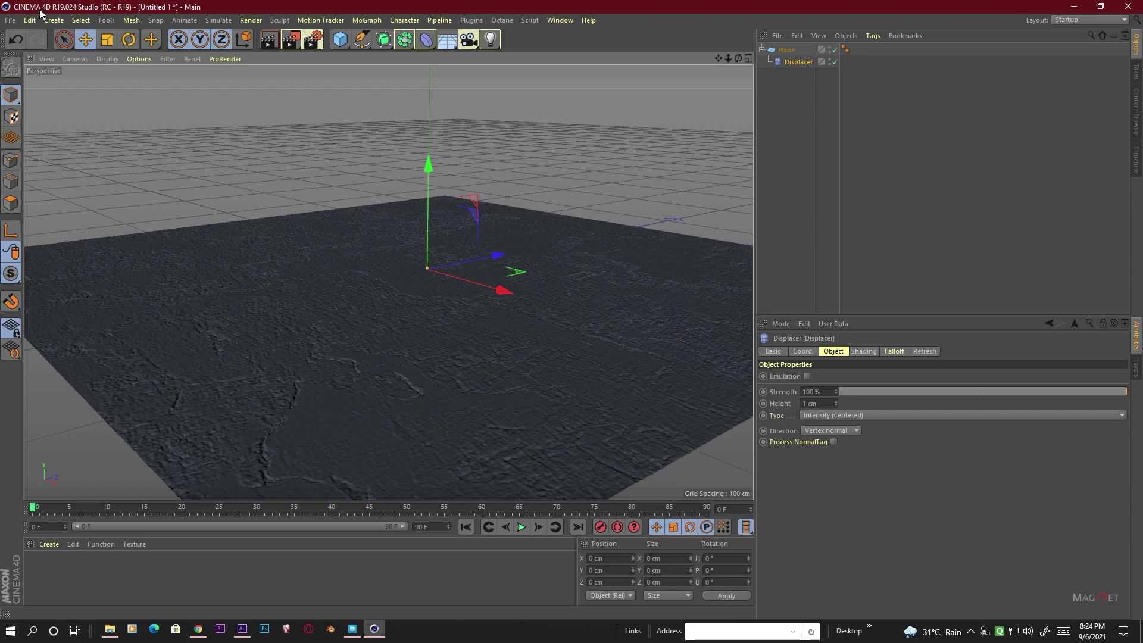
- Export the displaced plane as Wavefront OBJ named Untitled 1.obj in the VideoCopilot Models folder, using the default export preset
click(10, 19)
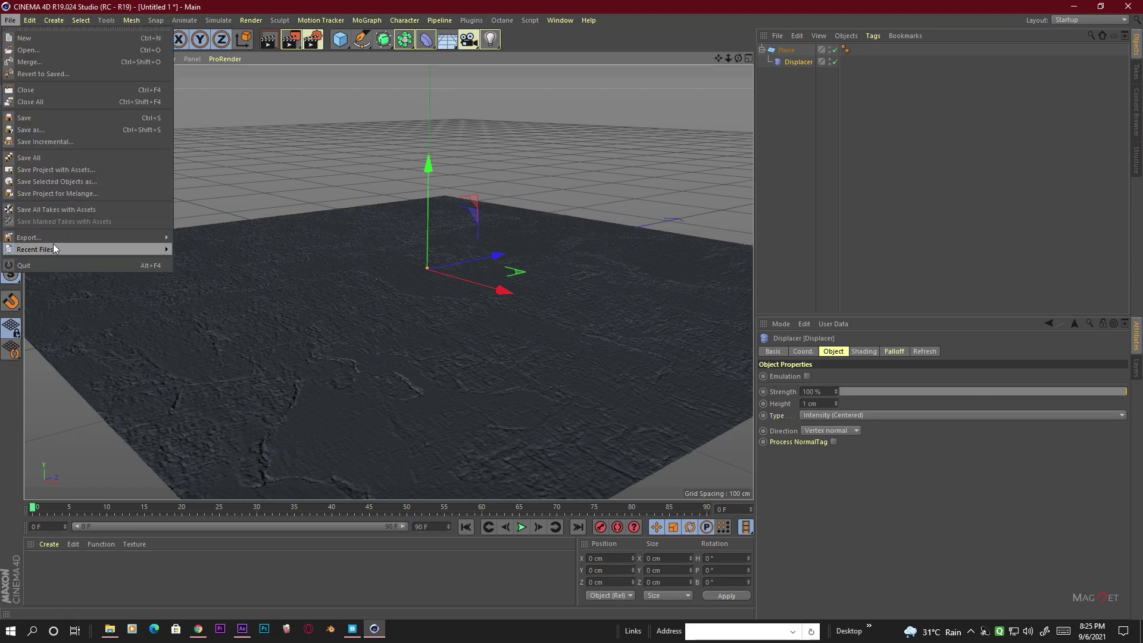
mouse_move(42, 237)
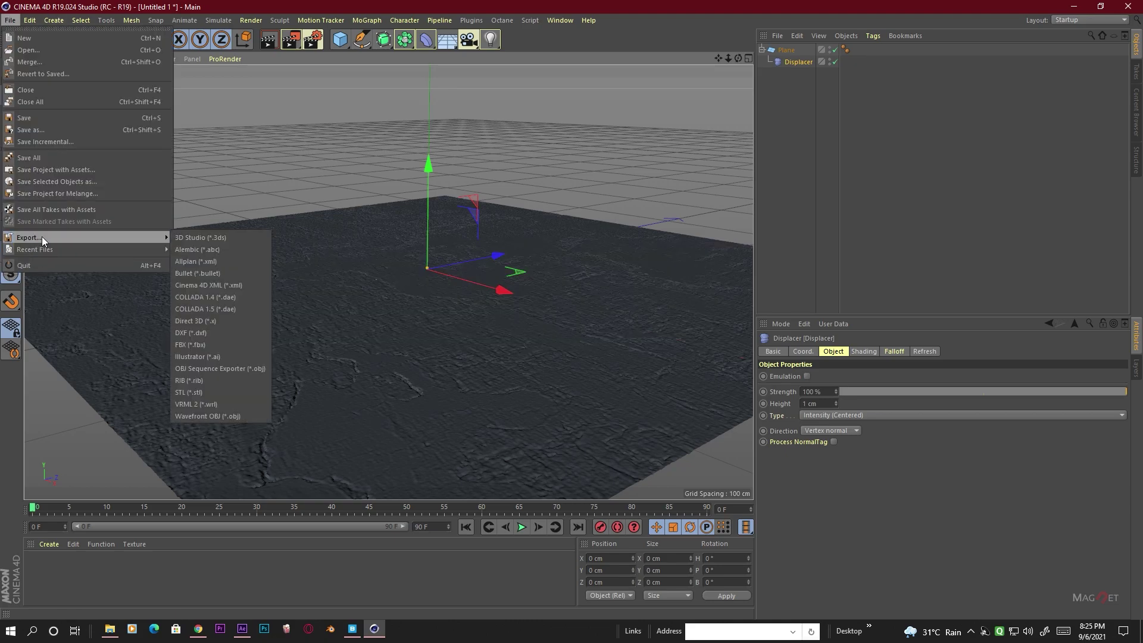
click(224, 416)
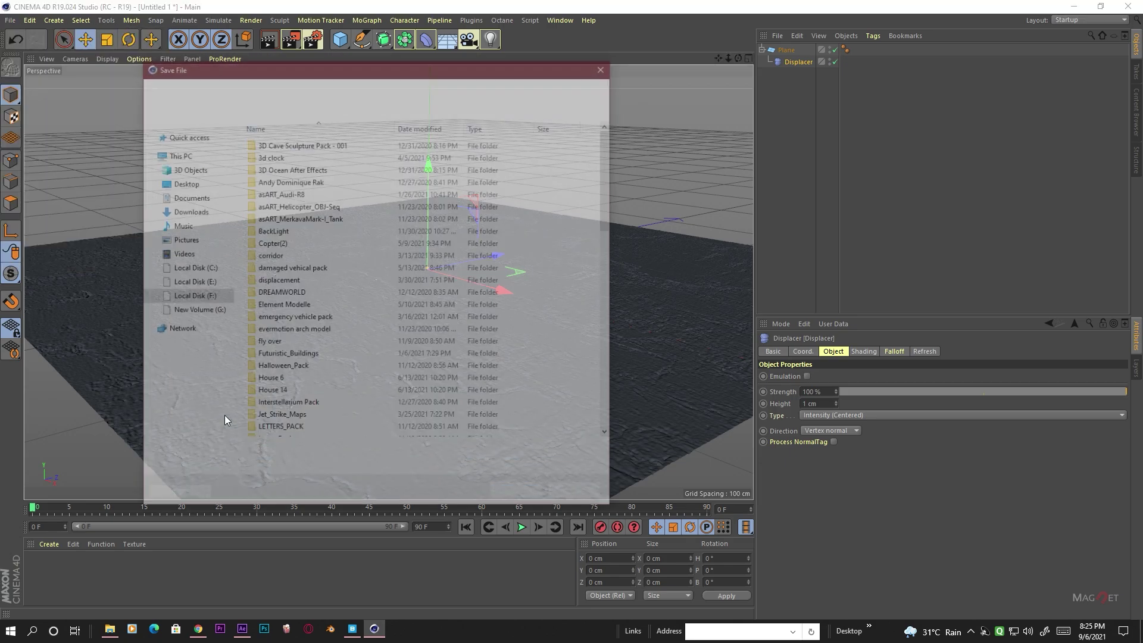
scroll(331, 324, down, 15)
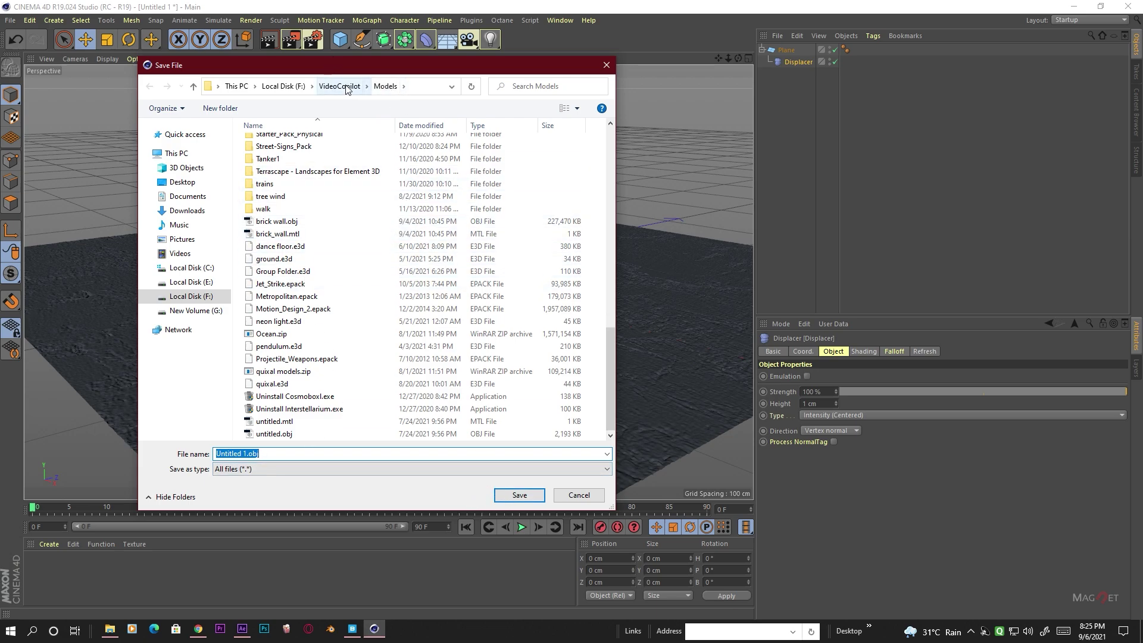
click(522, 495)
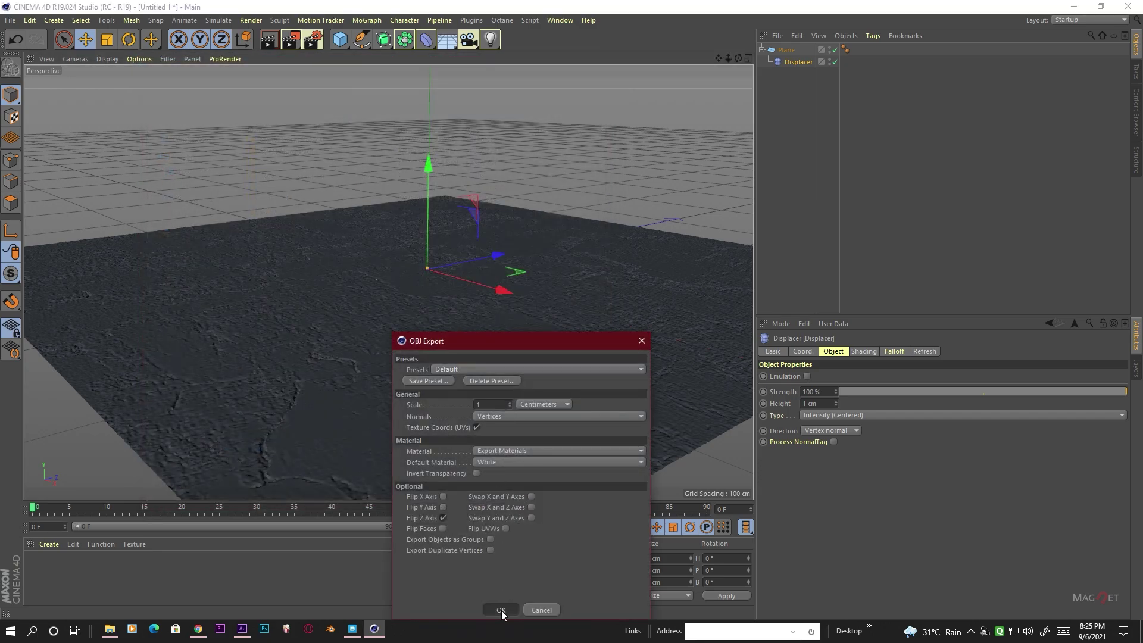
click(510, 607)
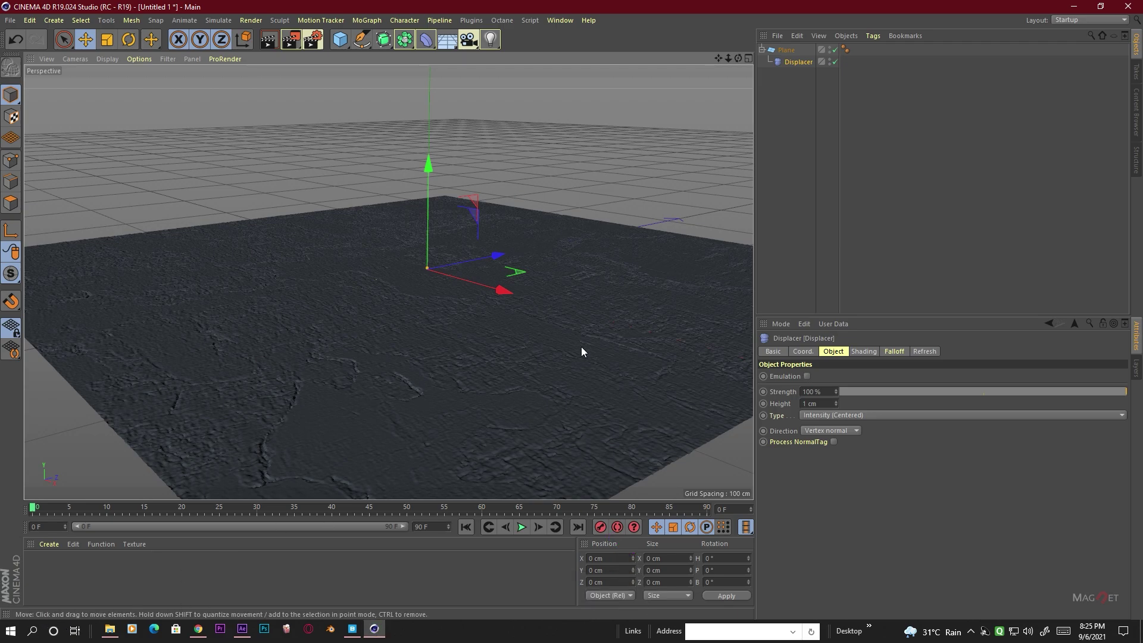
- Switch to After Effects and replace the plane group in Element's scene setup with the Untitled 1 model, using the default import preferences
click(241, 630)
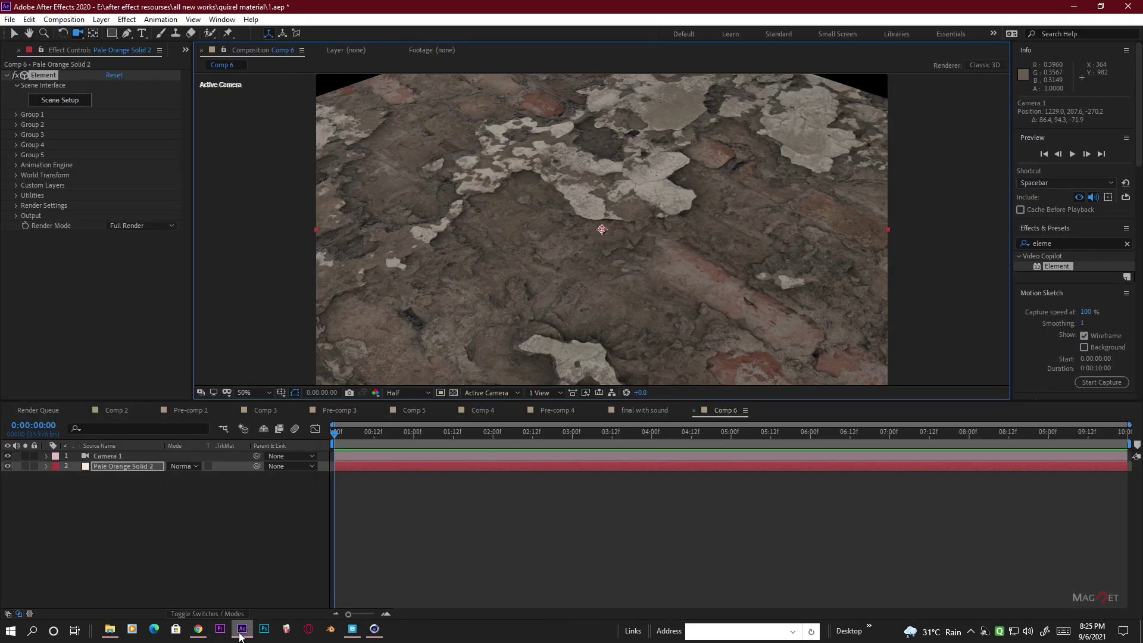
click(67, 101)
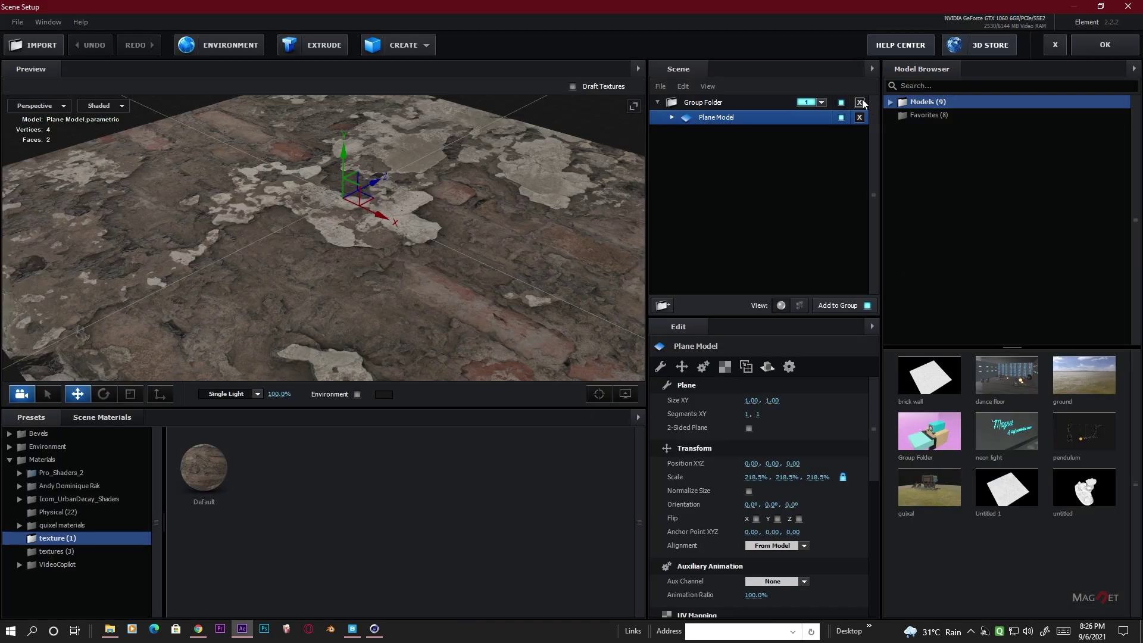
click(859, 102)
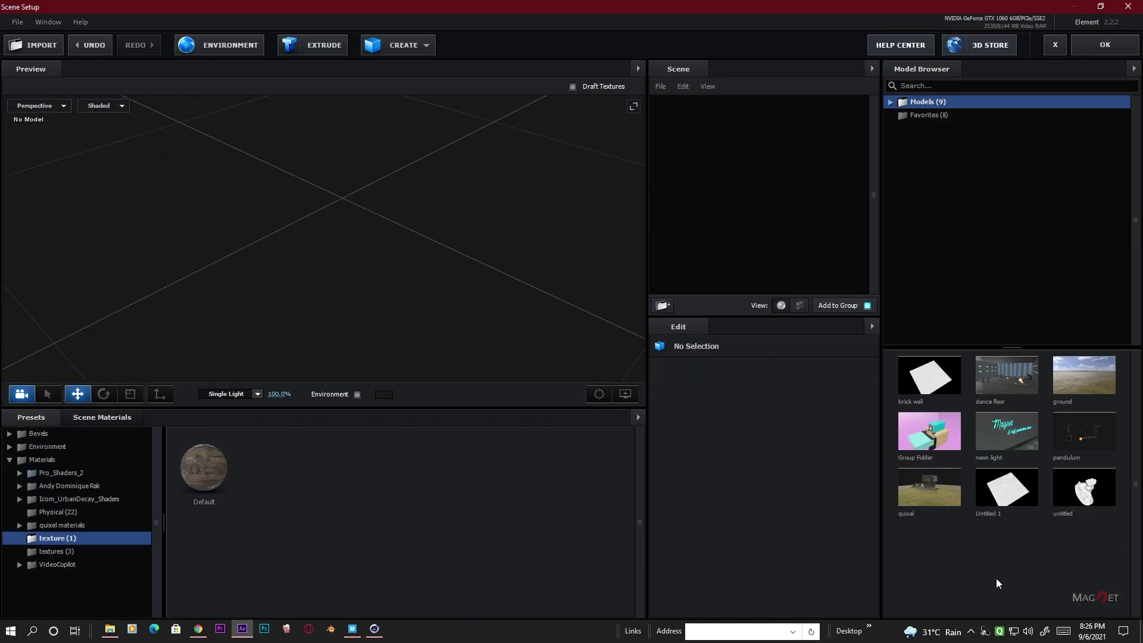
double_click(1006, 496)
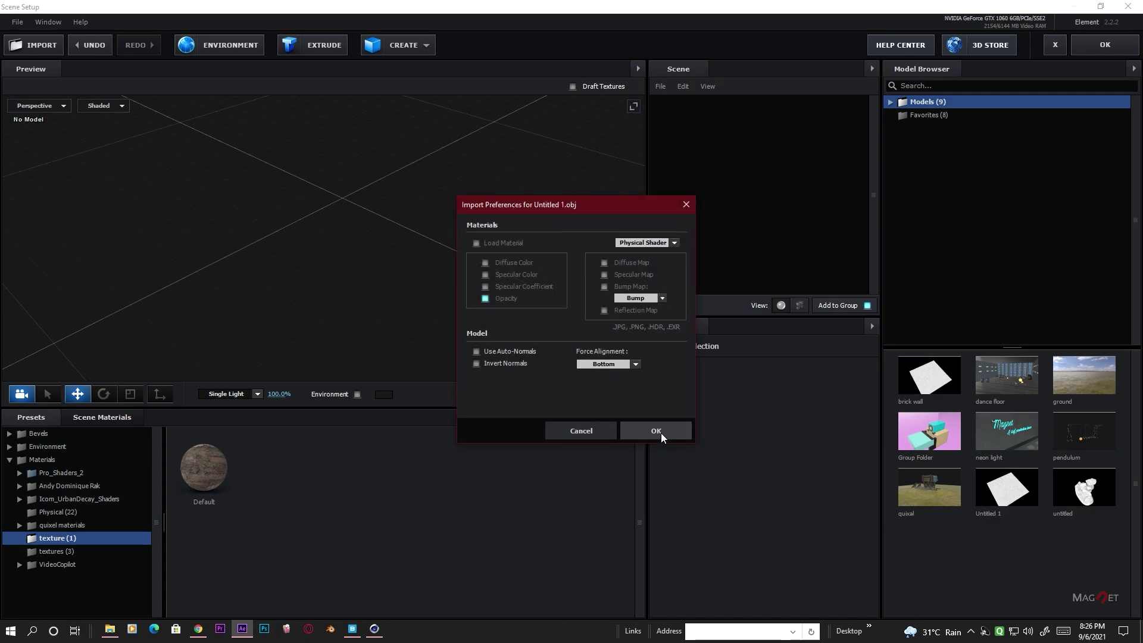
click(661, 432)
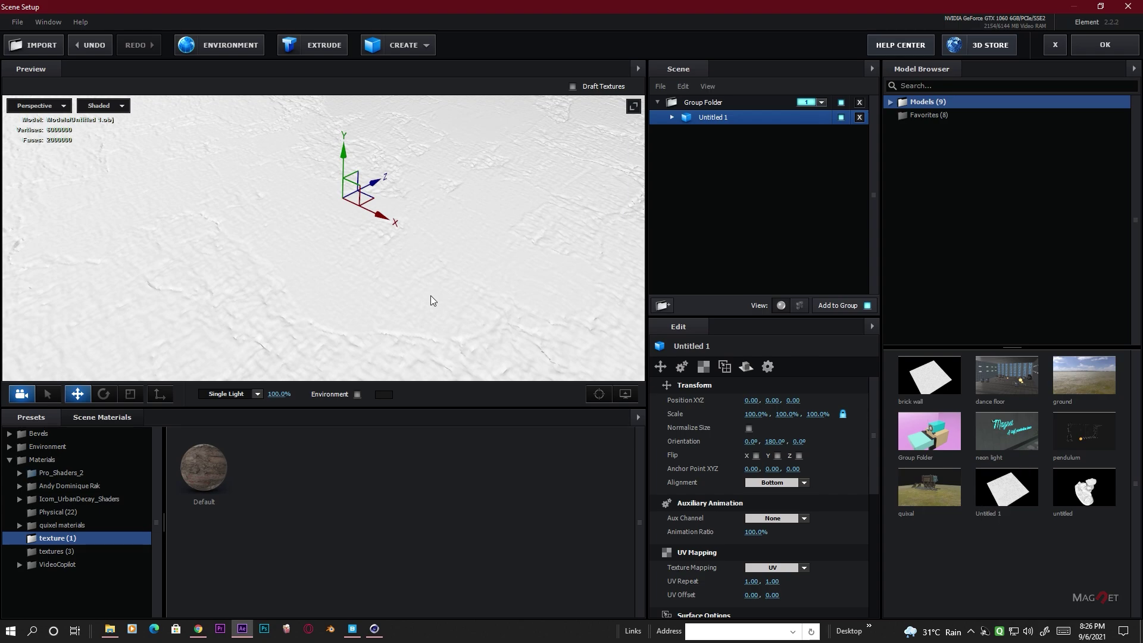
- Try stretching the imported plane vertically to a Y scale of 257.5%, and undo the scaling
scroll(430, 296, down, 5)
drag(395, 326, 242, 258)
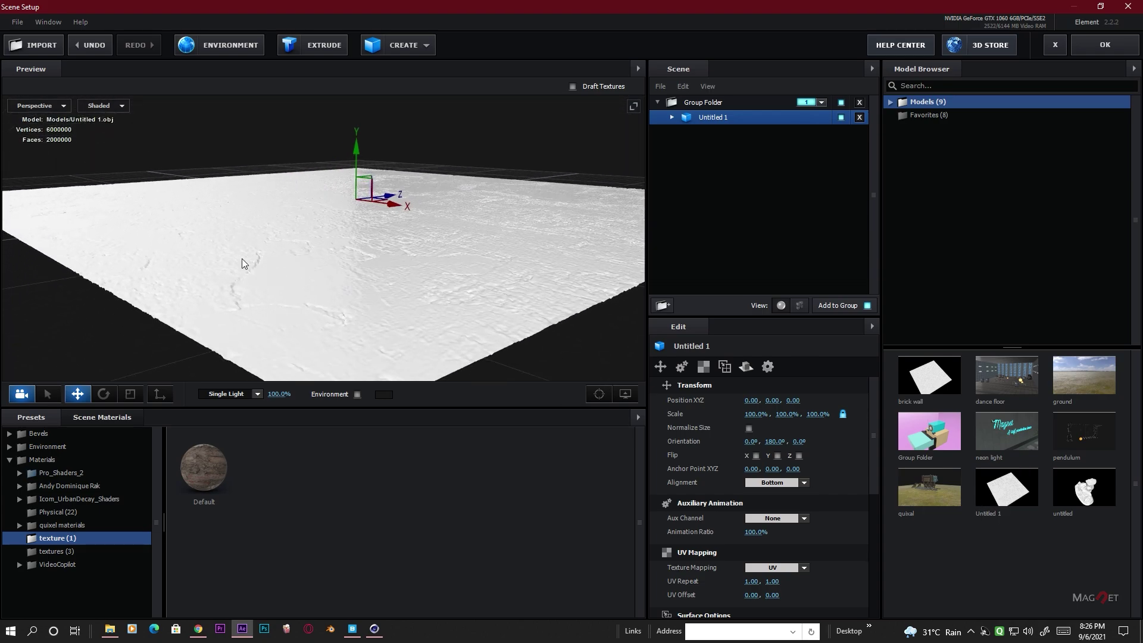
click(131, 395)
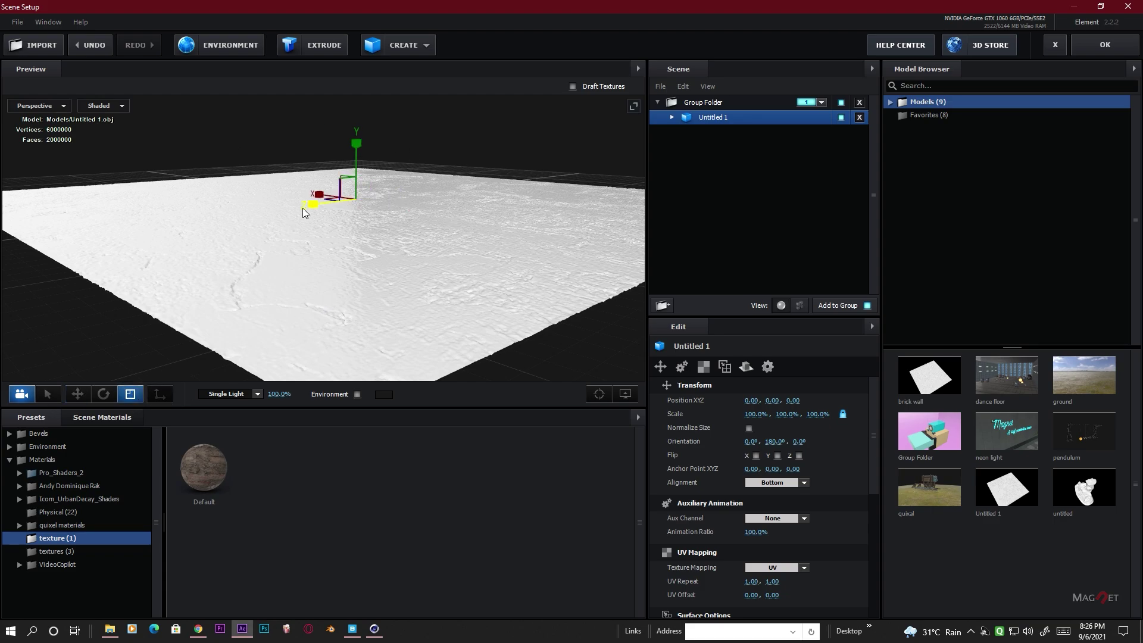
mouse_move(357, 148)
mouse_down()
mouse_move(357, 137)
mouse_move(358, 159)
mouse_move(358, 116)
mouse_move(359, 154)
mouse_up()
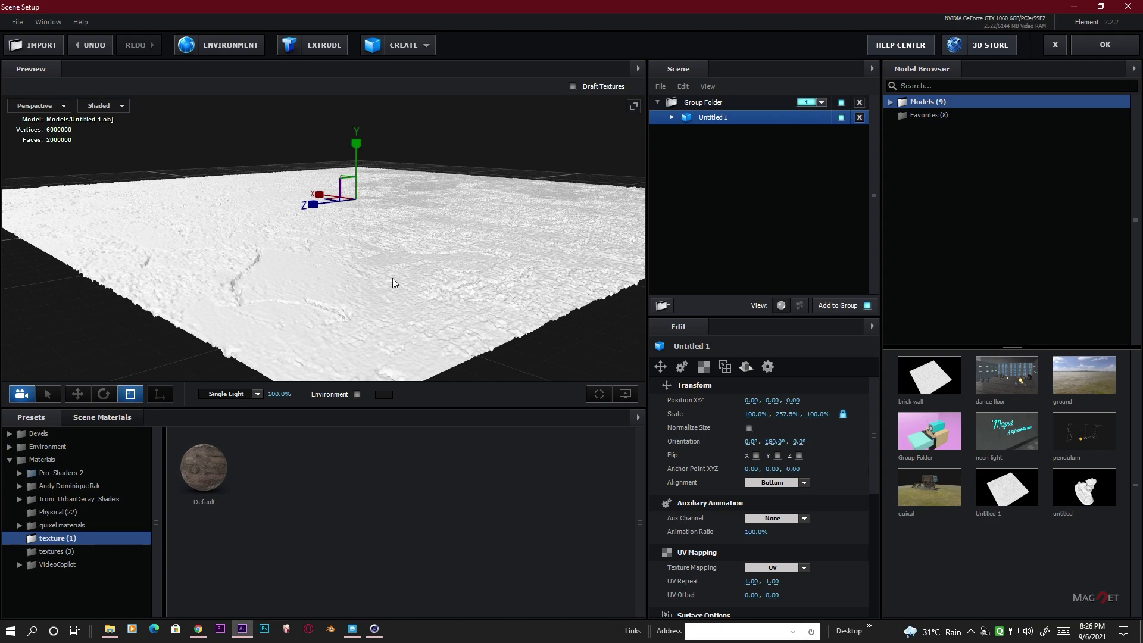
key(ctrl+z)
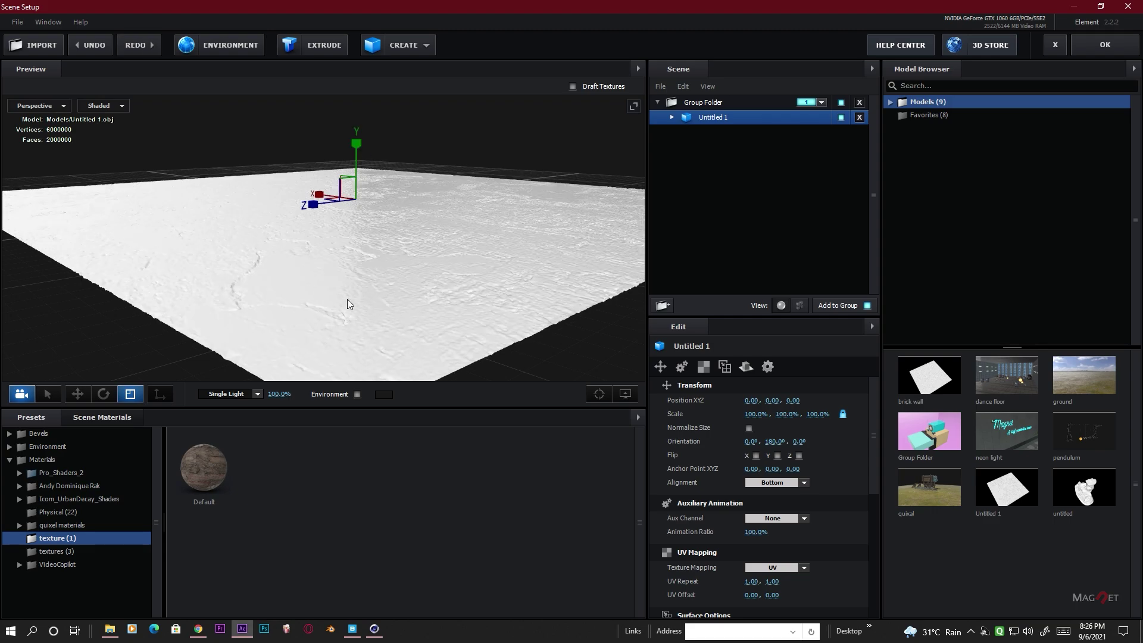
- Apply the Default brick material from the texture folder to the imported plane model
scroll(347, 301, up, 3)
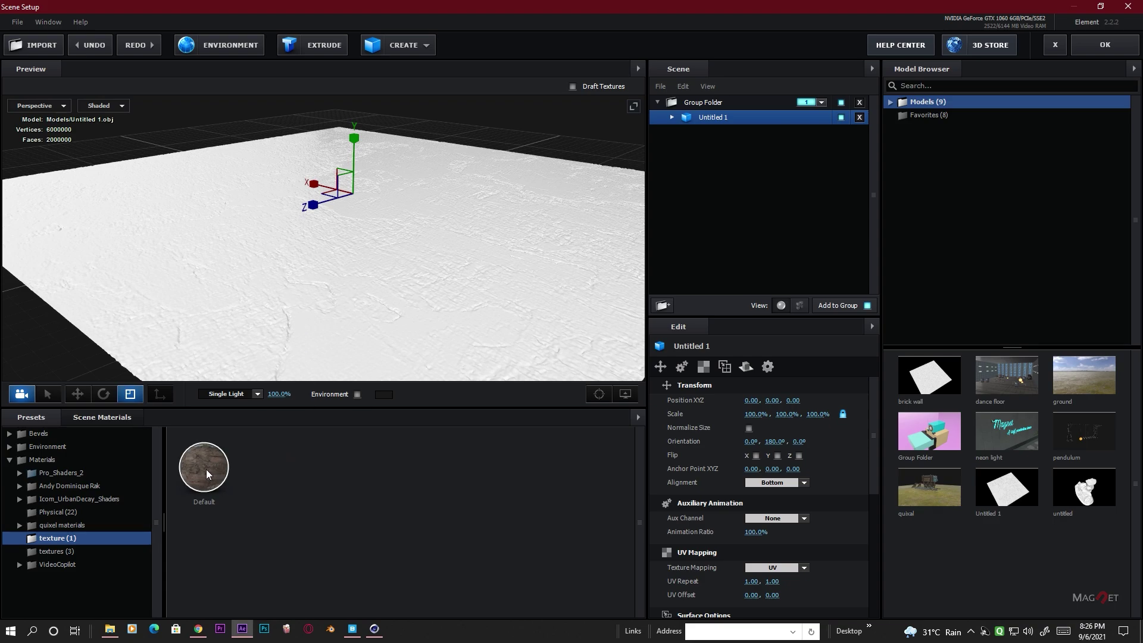
drag(204, 473, 371, 279)
drag(404, 282, 526, 254)
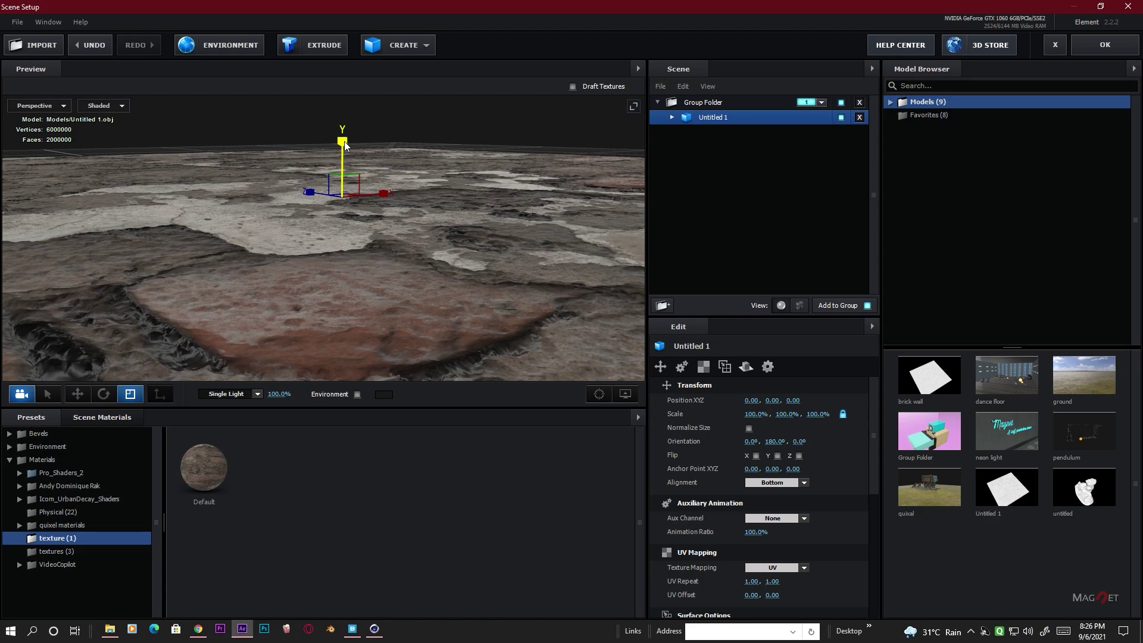
- Stretch the textured plane vertically to a Y scale of about 167% and accept the scene setup
drag(344, 144, 345, 141)
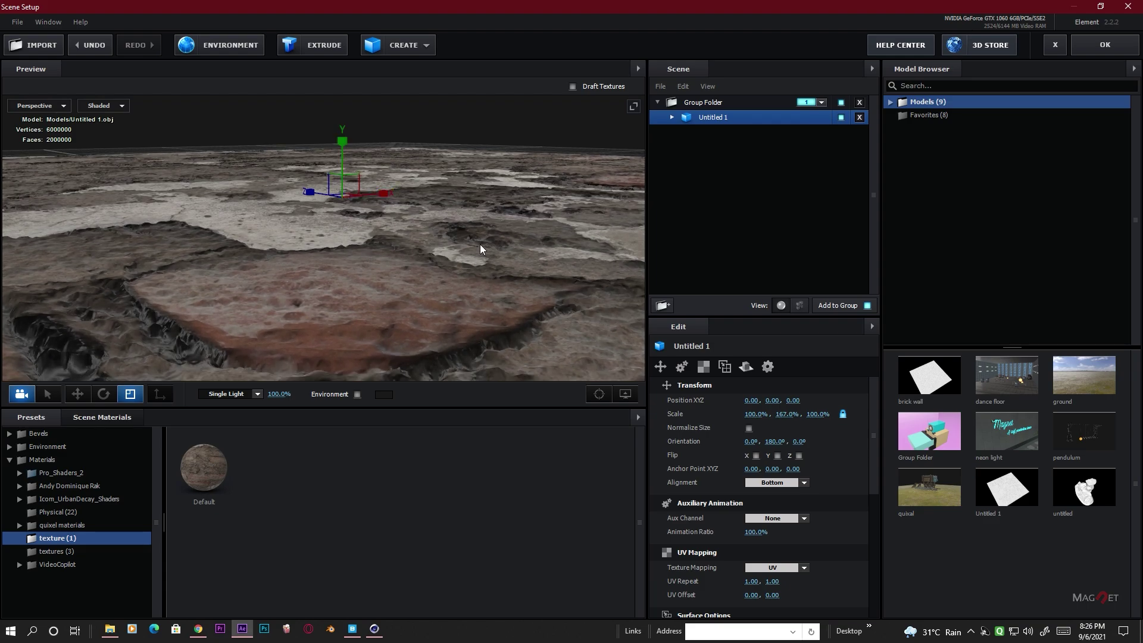
drag(481, 249, 476, 277)
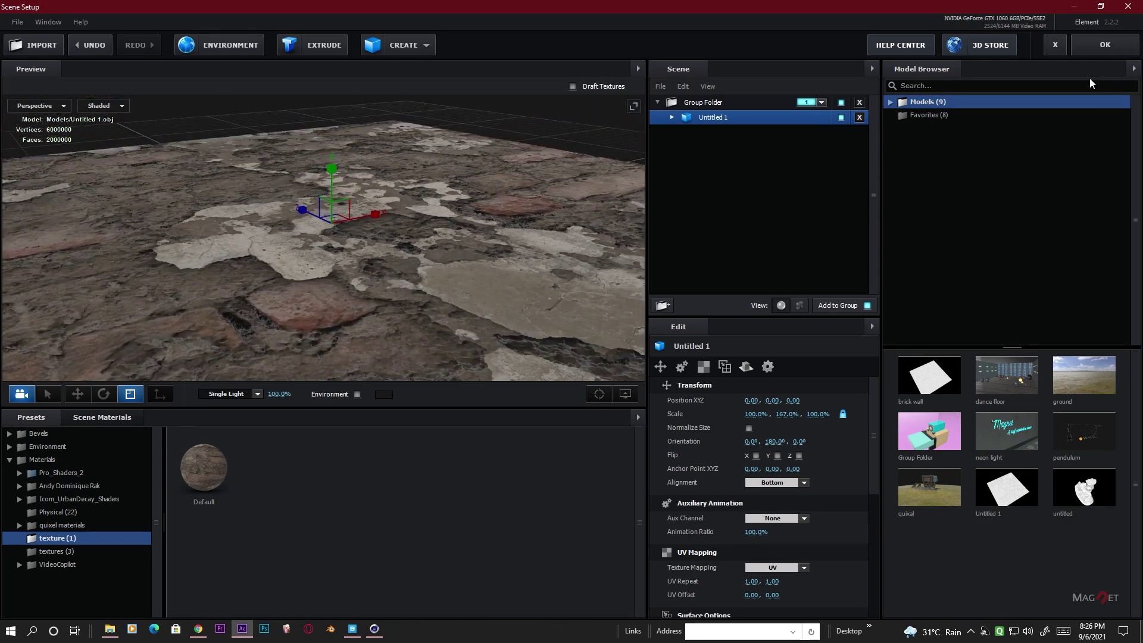
click(1105, 47)
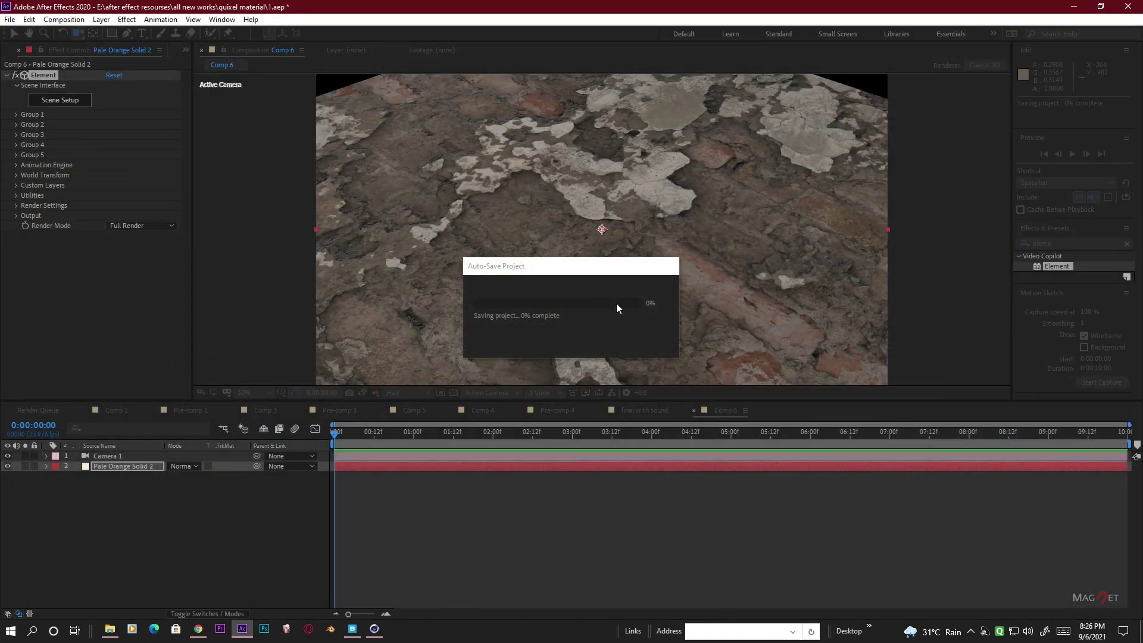
- Examine the displaced brick plane in the composition from low, high and close camera angles
drag(683, 200, 658, 304)
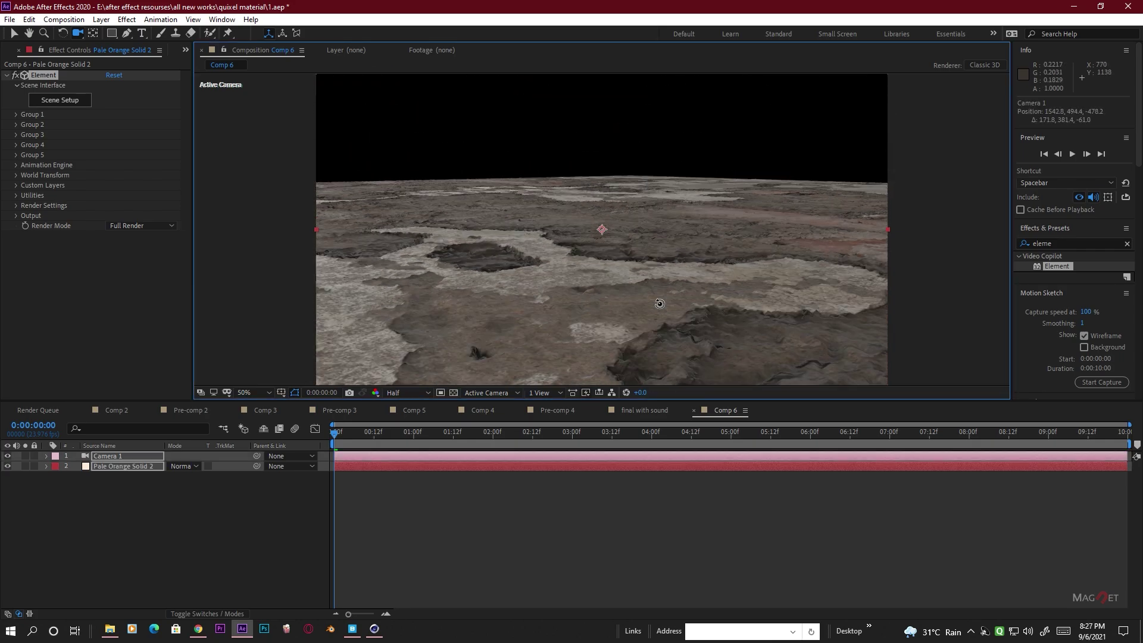
right_drag(658, 303, 658, 275)
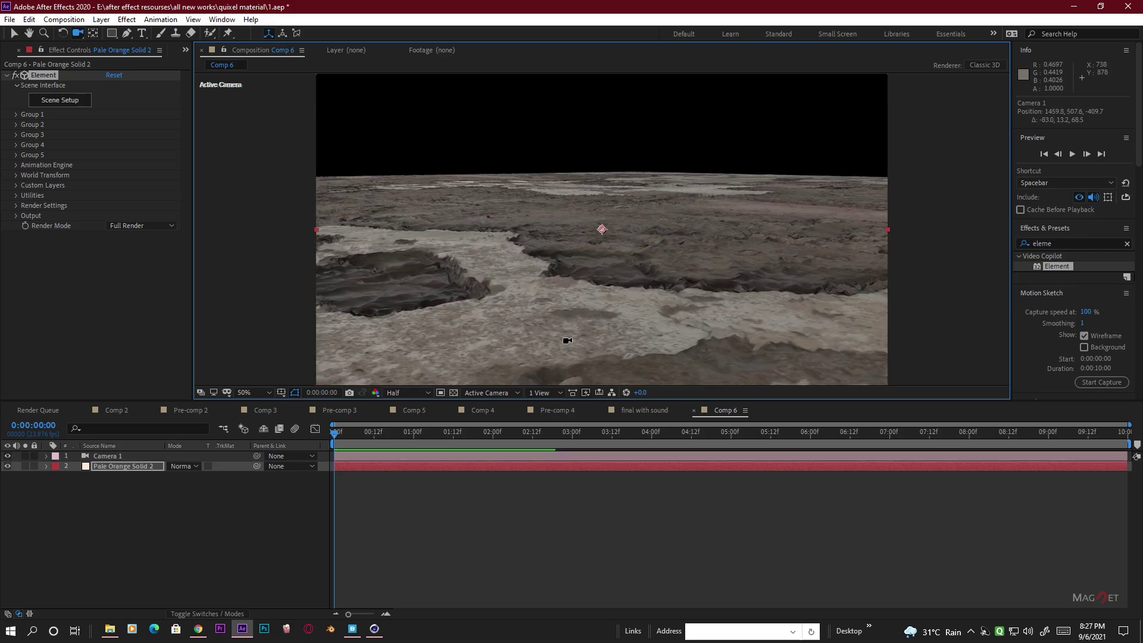
drag(580, 331, 654, 310)
mouse_move(655, 309)
right_down()
mouse_move(645, 211)
mouse_move(667, 319)
right_up()
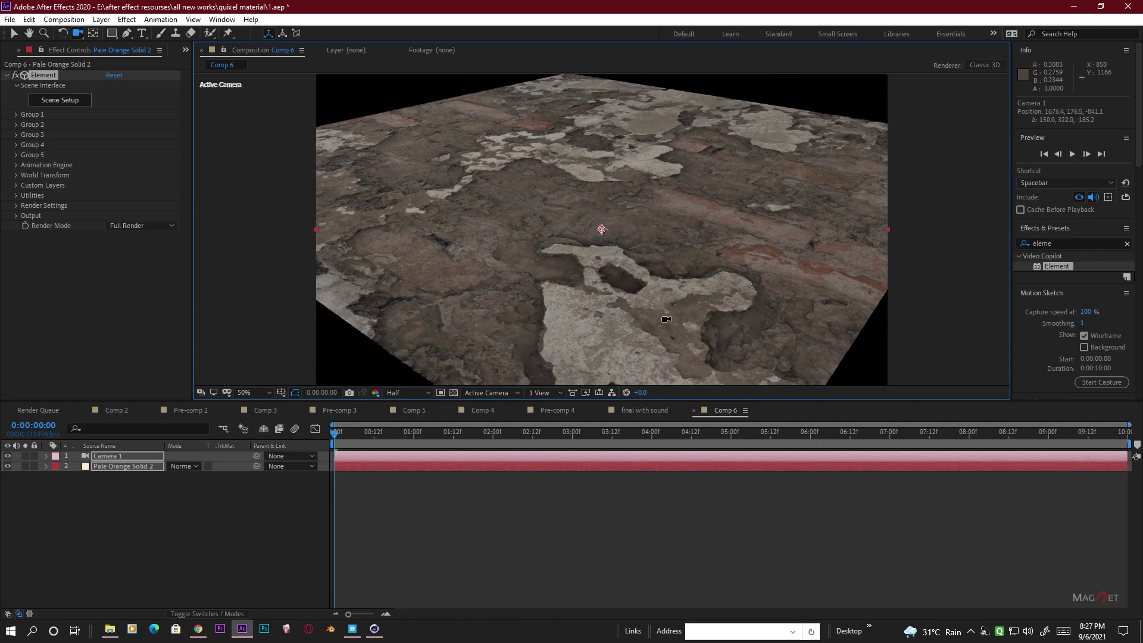
drag(661, 278, 660, 275)
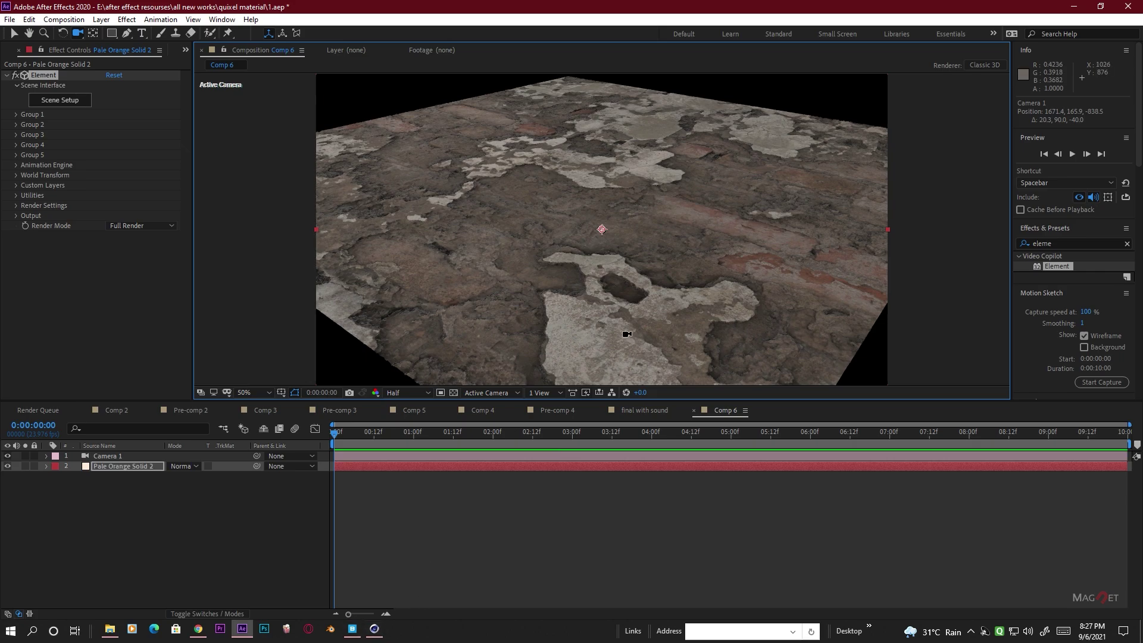
mouse_move(627, 334)
right_down()
mouse_move(633, 316)
mouse_move(640, 332)
right_up()
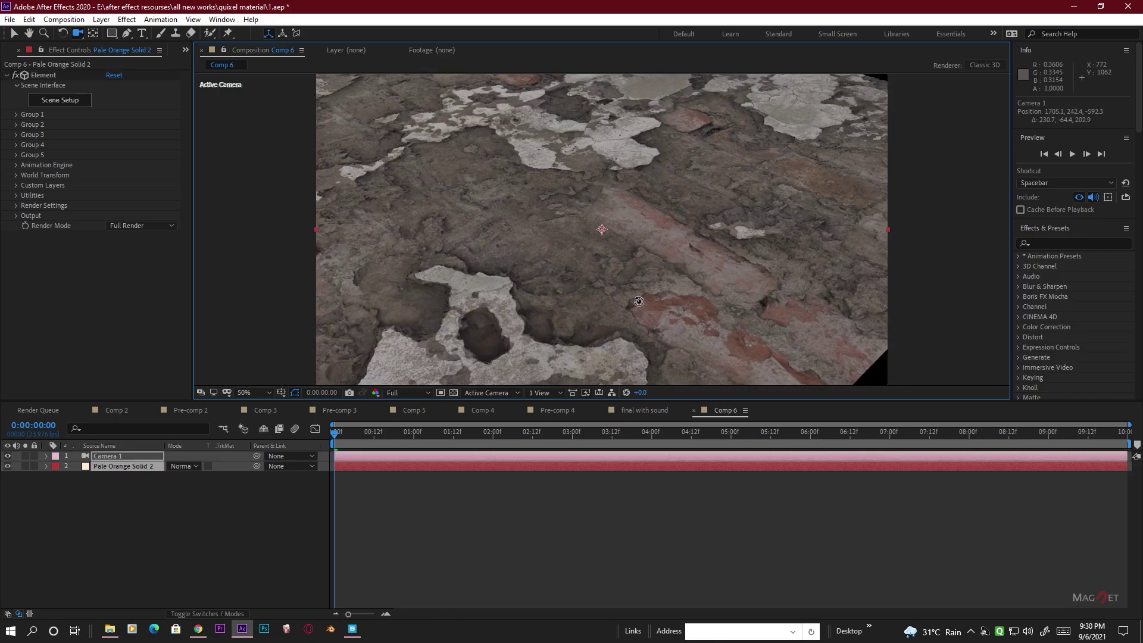
drag(646, 306, 653, 298)
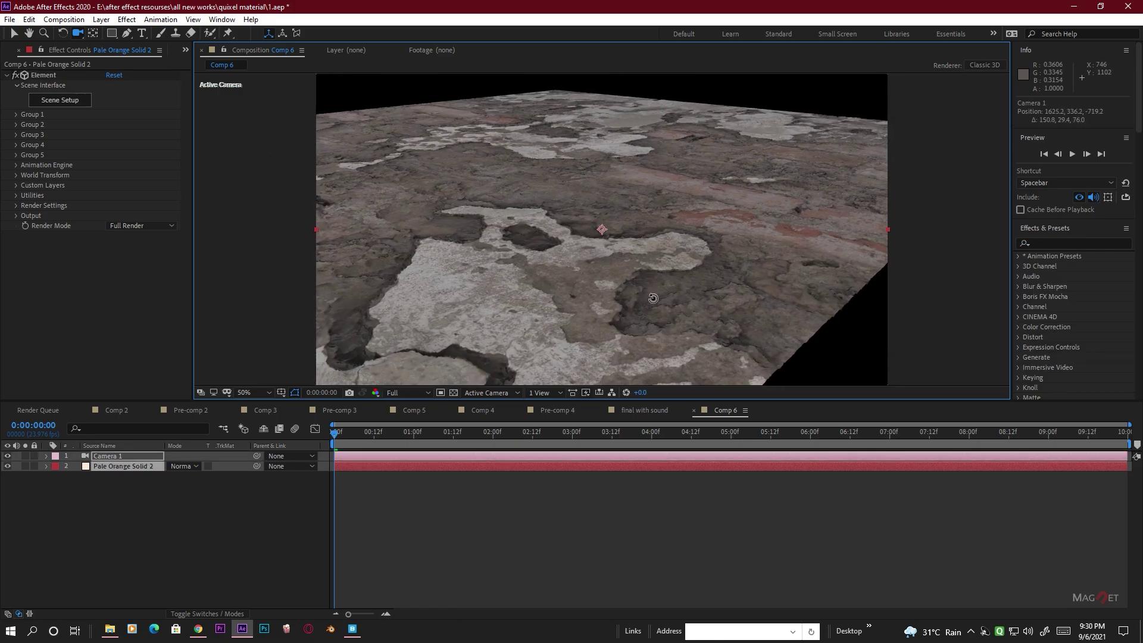
right_drag(653, 298, 630, 201)
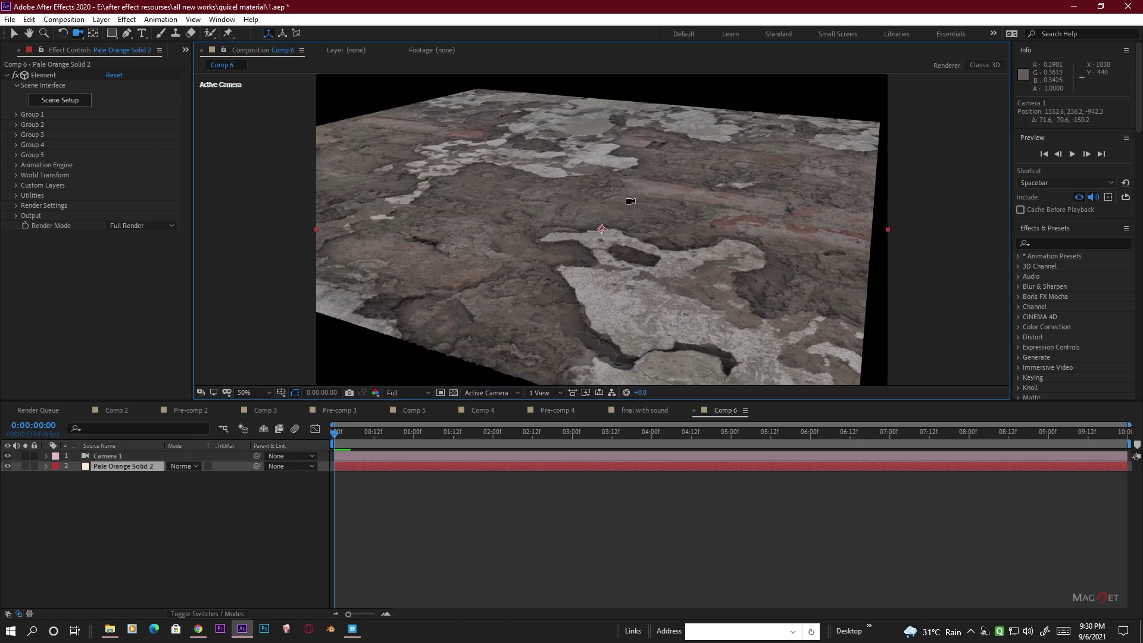
drag(630, 202, 512, 381)
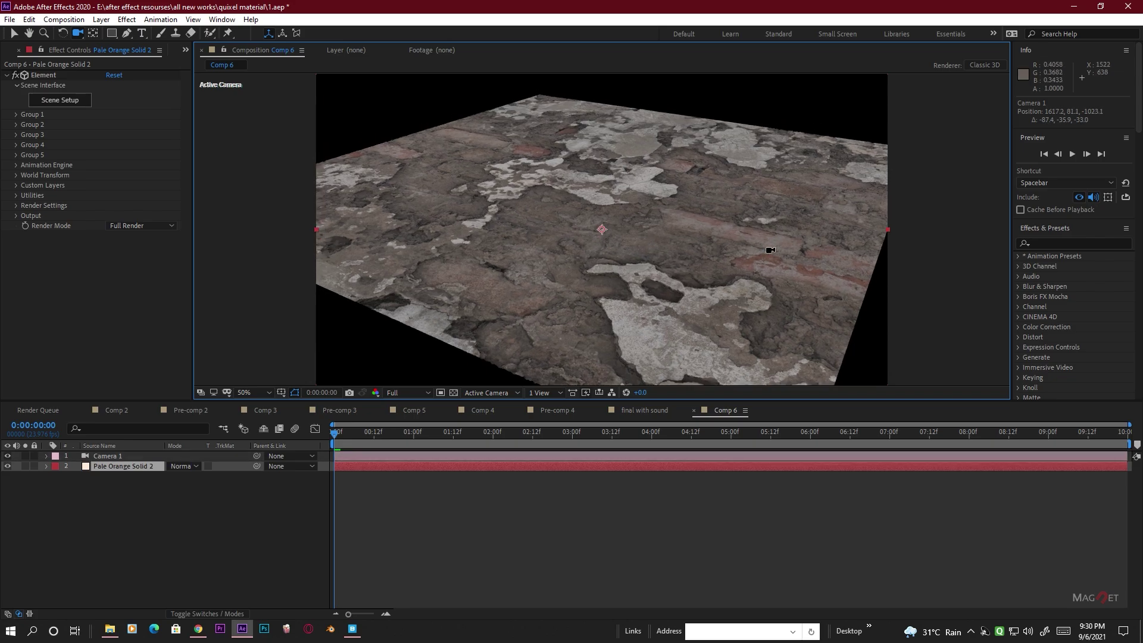
- Open Element's scene setup and duplicate the Untitled 1 brick plane edge to edge along Z, at about 4.98
click(70, 103)
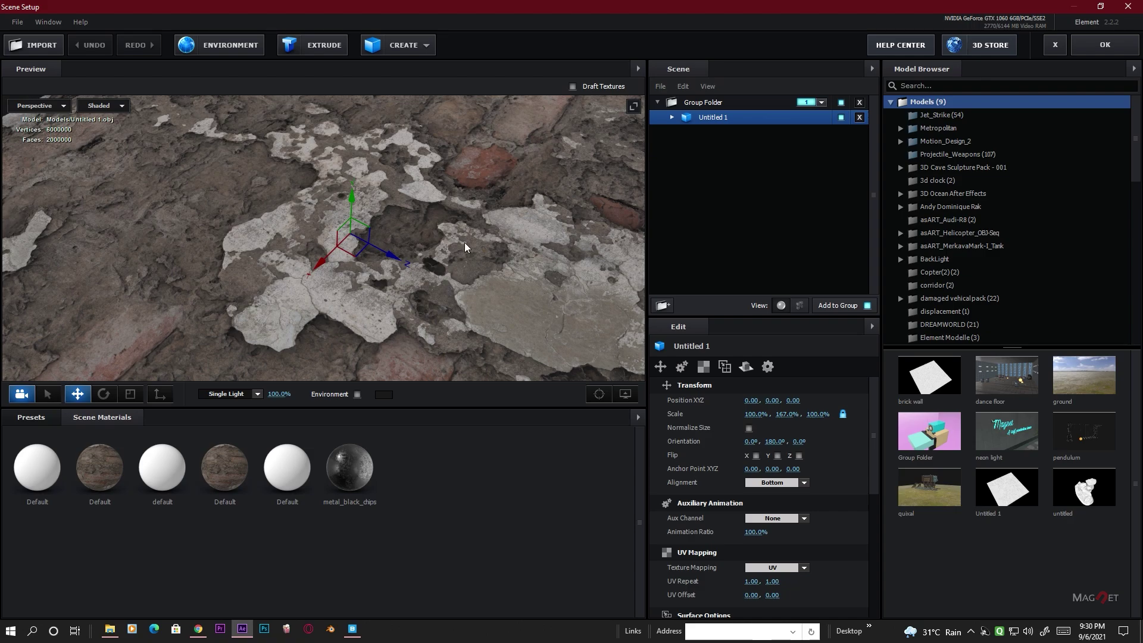
scroll(427, 288, down, 5)
scroll(424, 302, up, 2)
scroll(428, 301, down, 2)
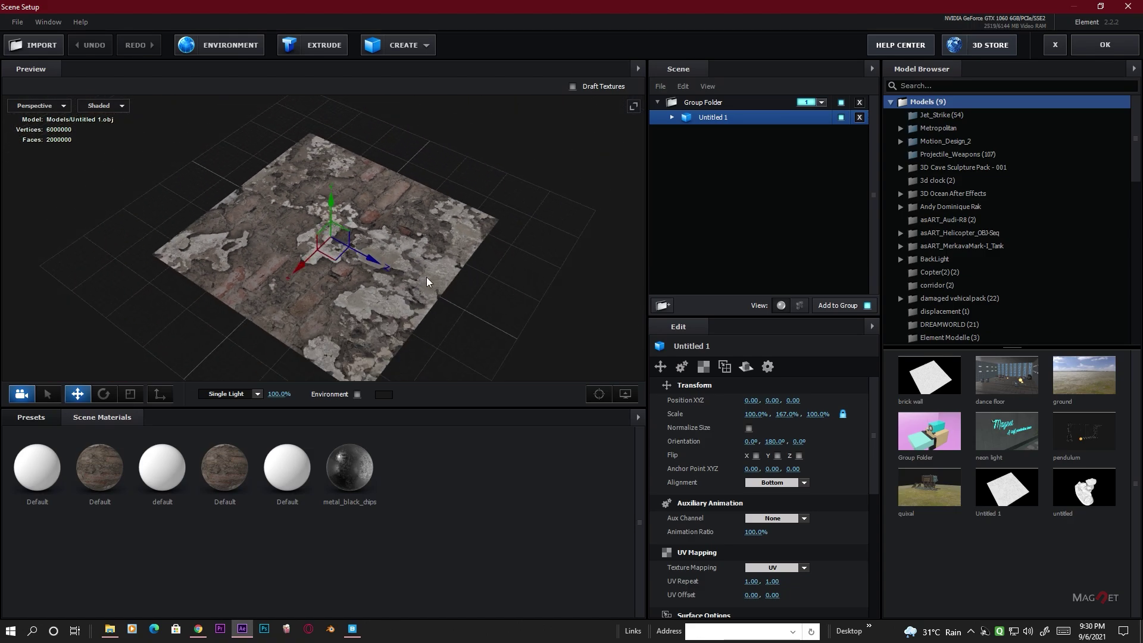
drag(426, 277, 649, 381)
scroll(464, 289, down, 3)
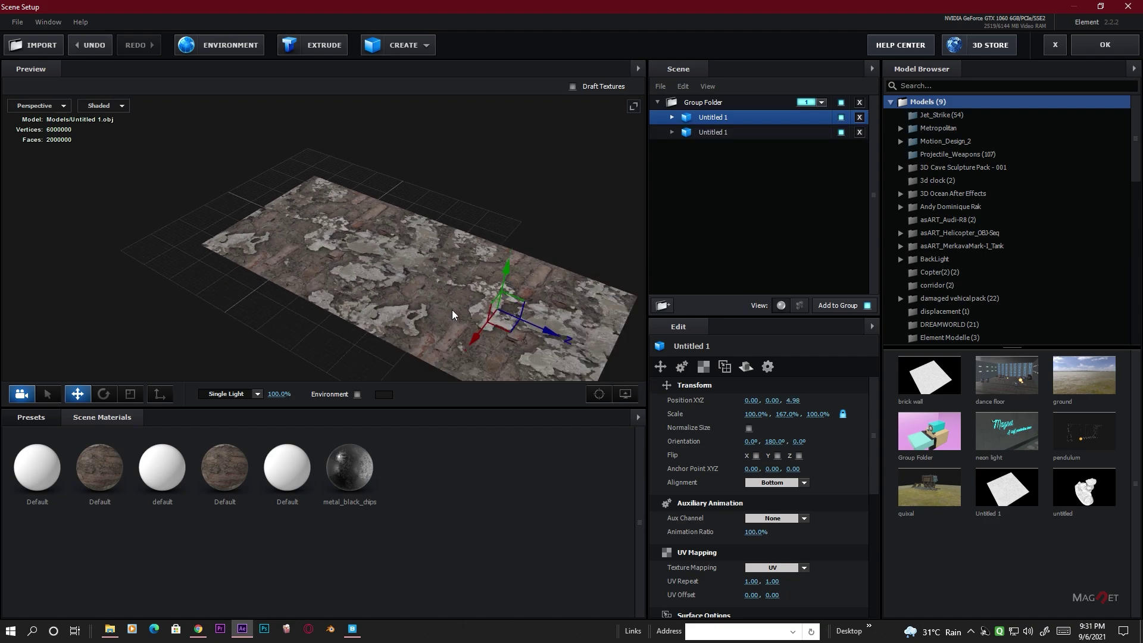
- Duplicate the brick plane further along X and Z, about 4.9 units apart, to build a seamless three-by-three floor of nine tiles
ctrl+drag(427, 331, 486, 238)
ctrl+drag(570, 244, 351, 166)
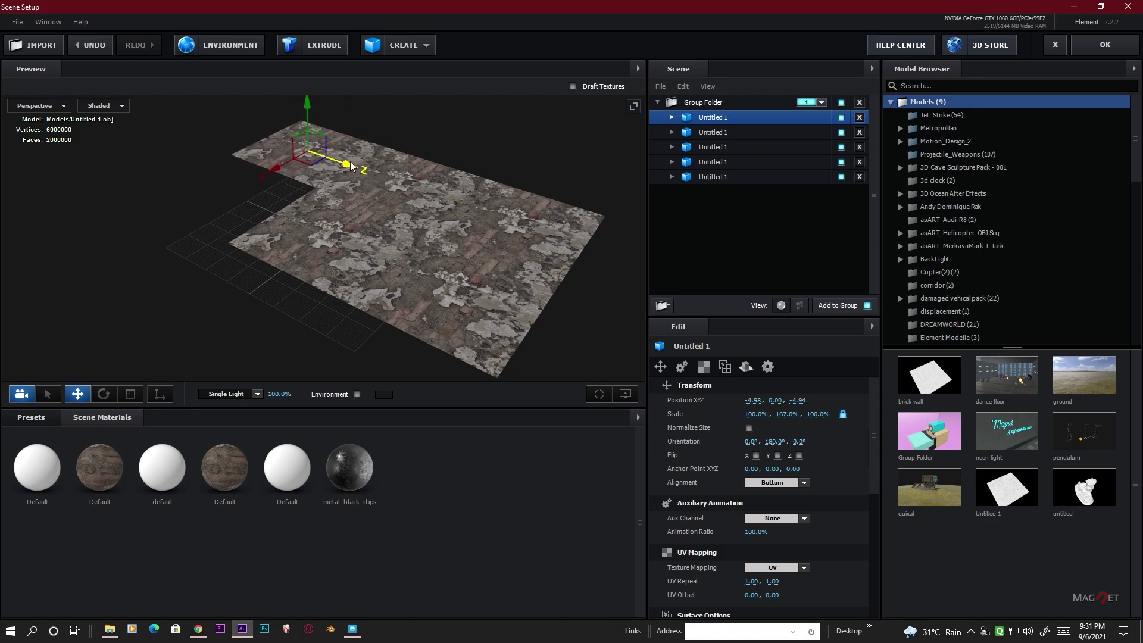
ctrl+drag(275, 176, 83, 288)
scroll(381, 270, down, 3)
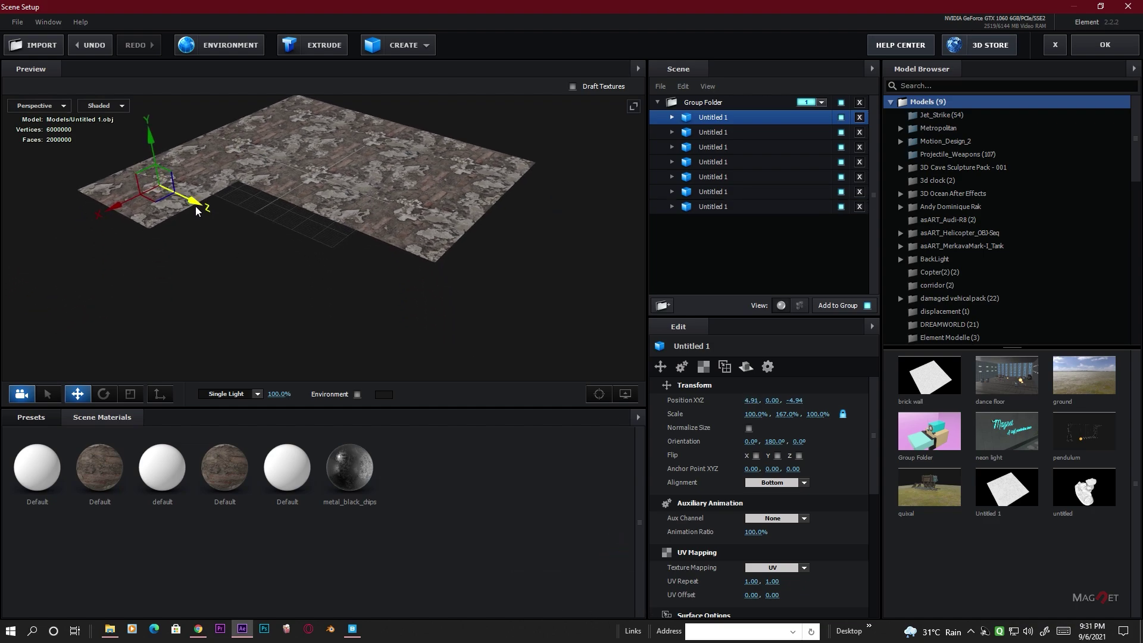
ctrl+drag(197, 211, 382, 303)
scroll(456, 198, up, 5)
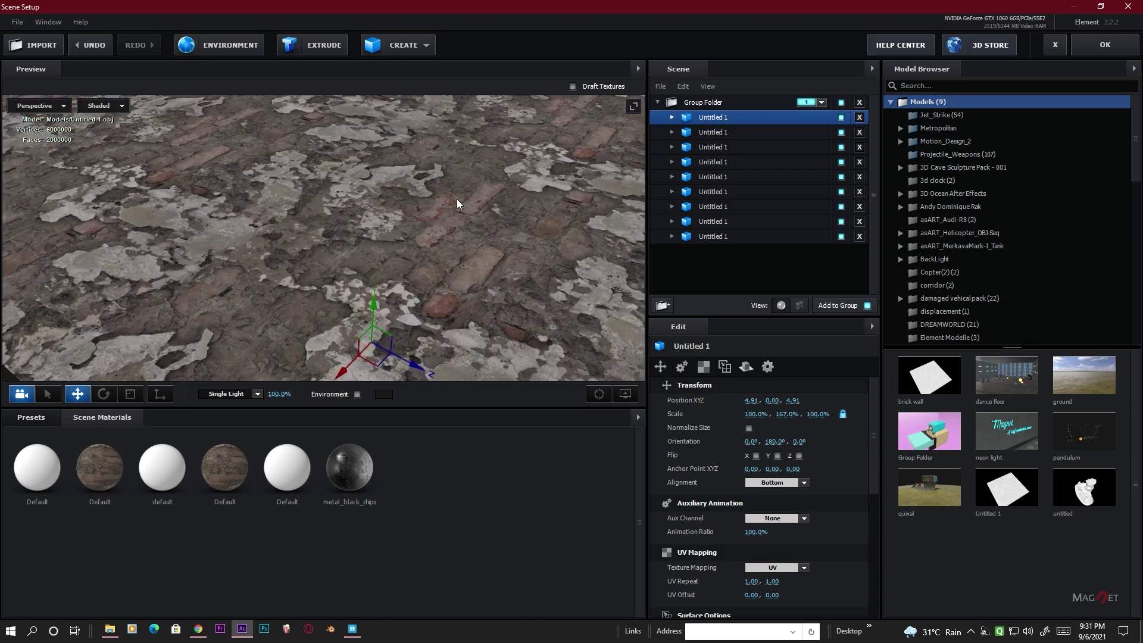
drag(461, 177, 453, 262)
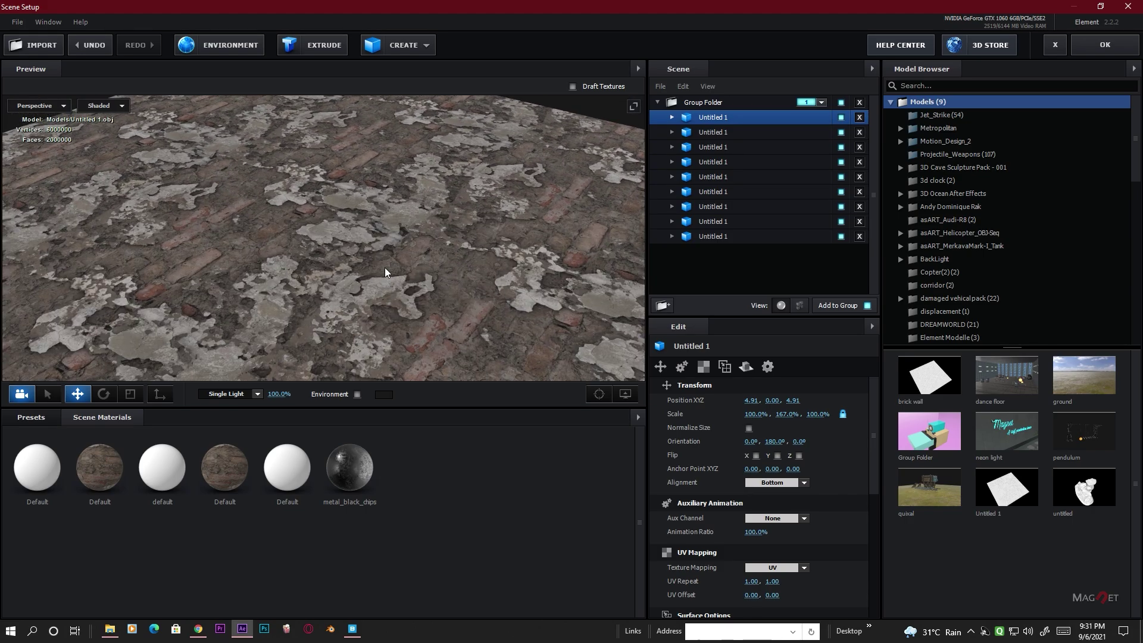
- Add the Painted Wooden Chair 3D asset from the quixal models folder to the scene and move it to about X 1.02
scroll(977, 276, down, 5)
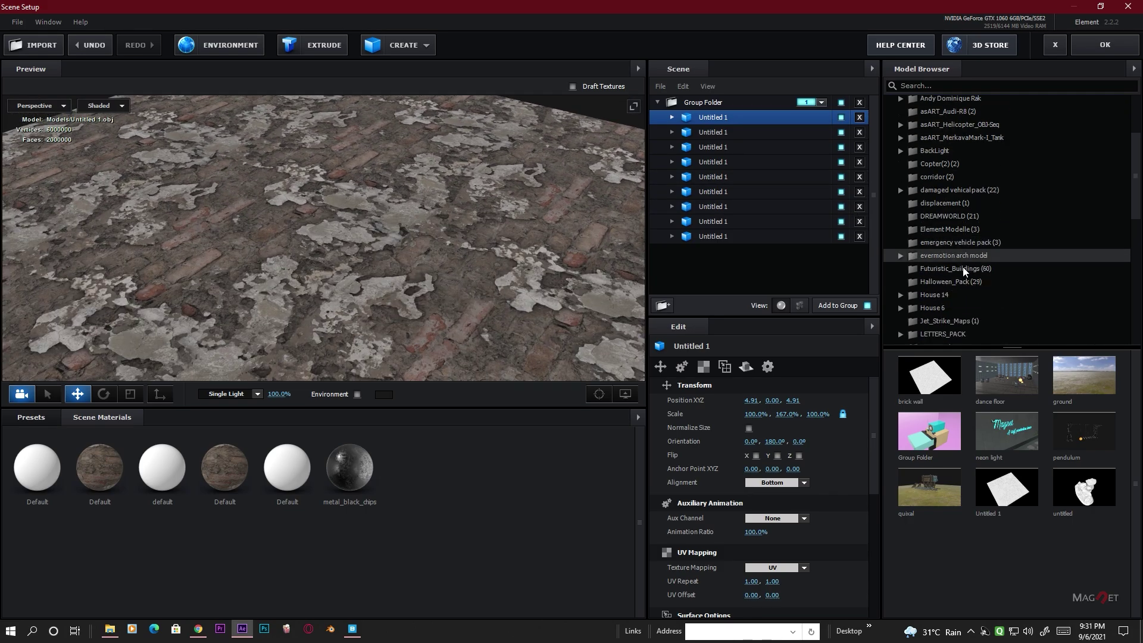
scroll(949, 281, down, 3)
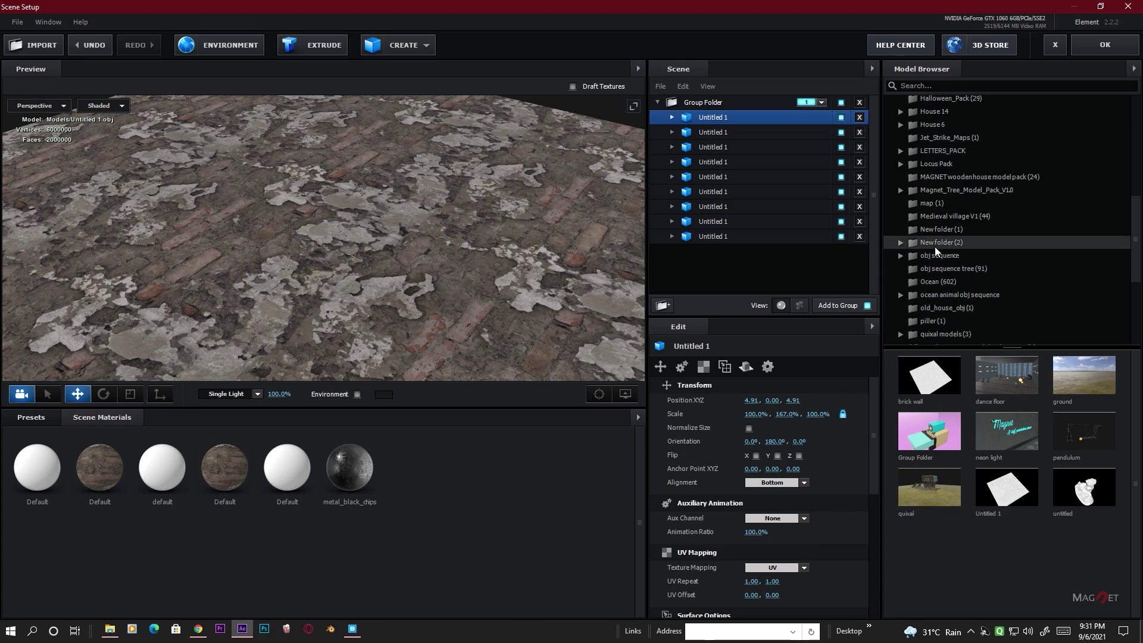
scroll(935, 256, down, 5)
click(952, 214)
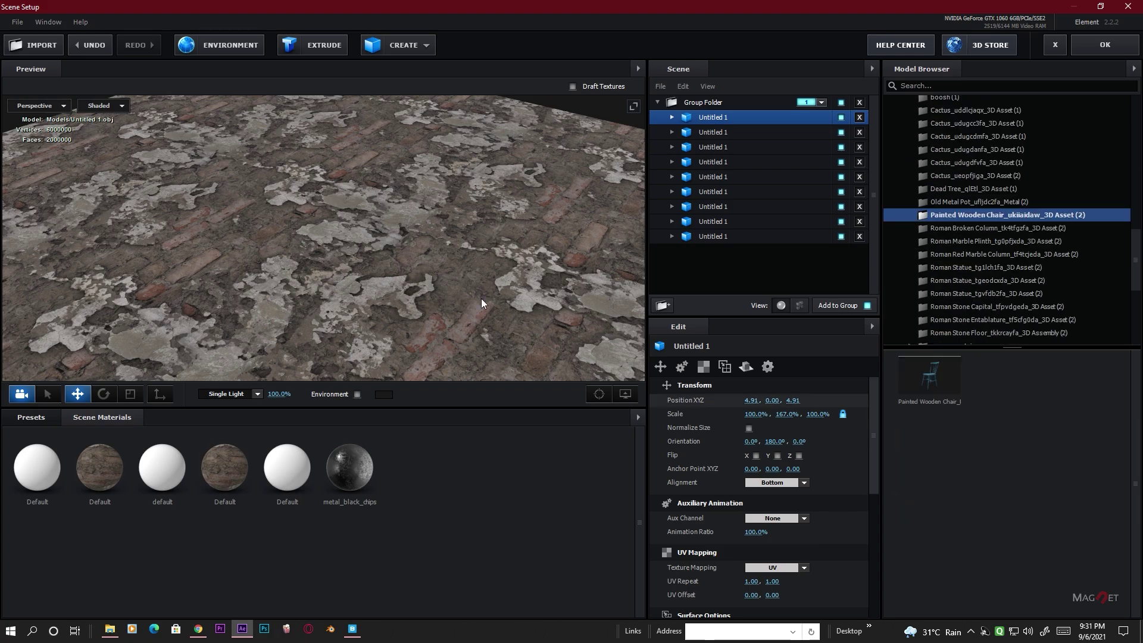
double_click(934, 376)
mouse_move(278, 206)
mouse_down()
mouse_move(259, 170)
mouse_move(256, 185)
mouse_move(369, 362)
mouse_move(359, 327)
mouse_move(253, 317)
mouse_move(272, 298)
mouse_up()
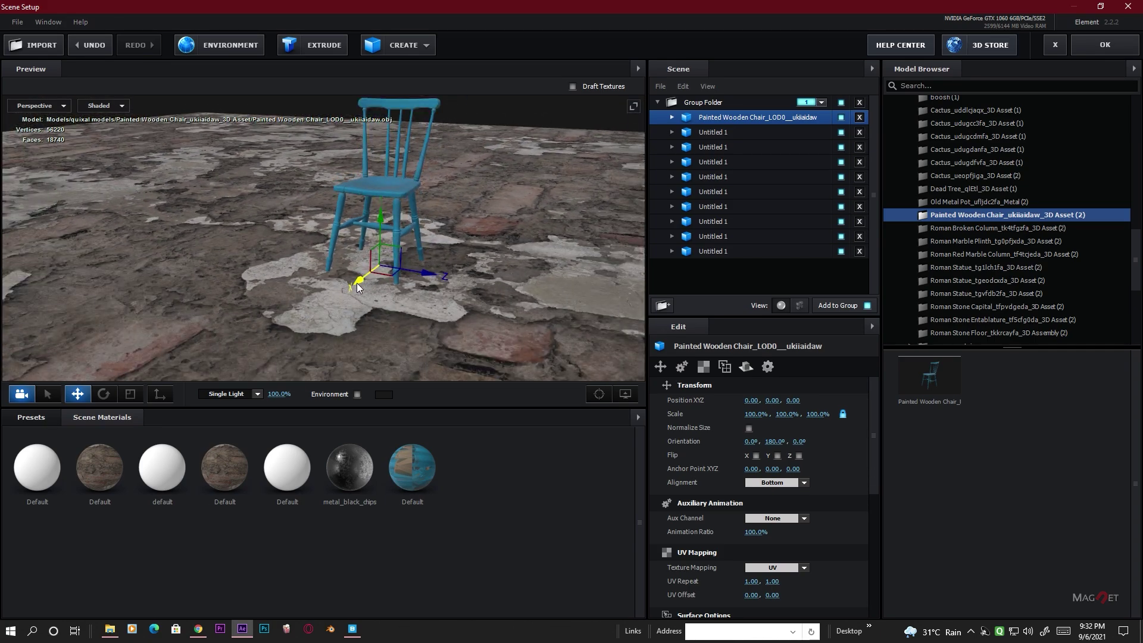
drag(361, 282, 220, 370)
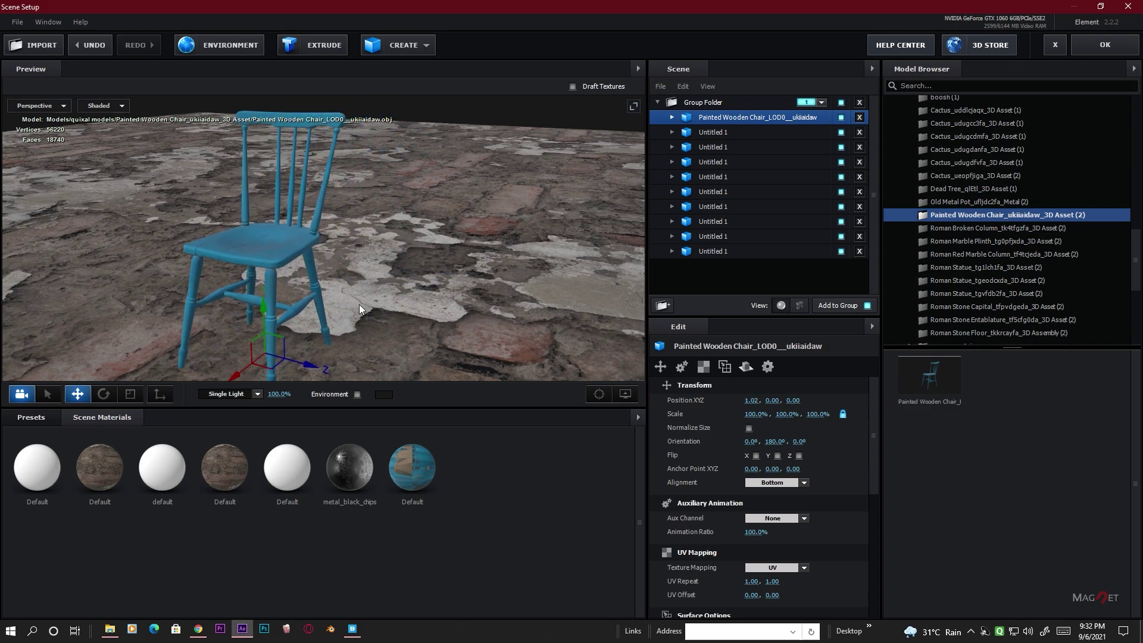
drag(371, 296, 284, 212)
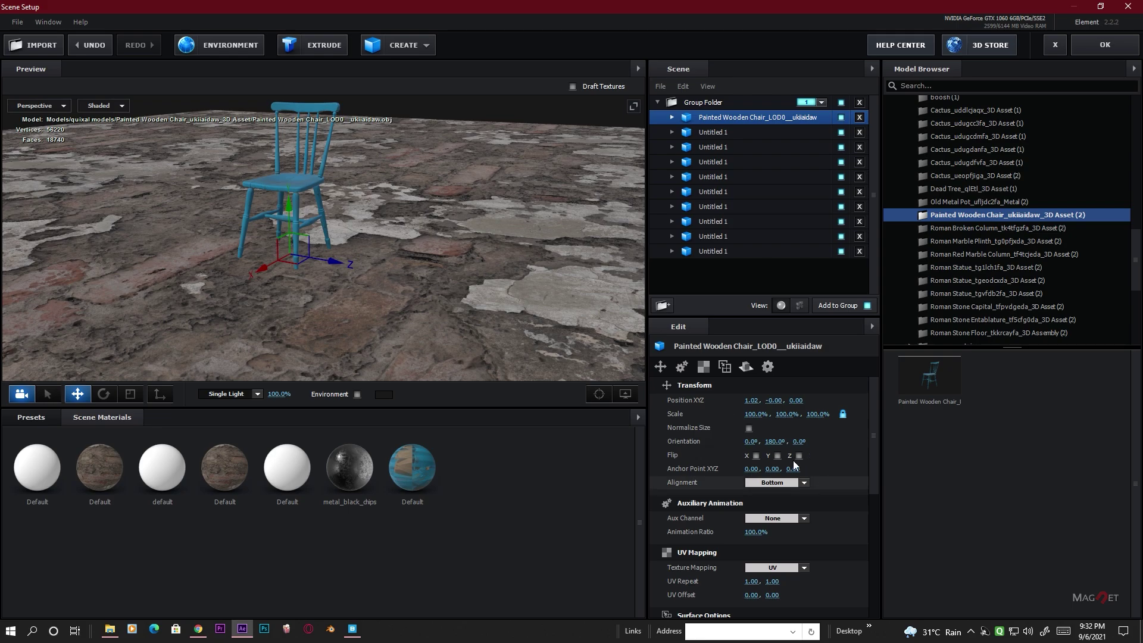
- Scale the chair uniformly to about 230.5%, lower it to about Y -0.01, and accept the scene setup
drag(755, 414, 817, 421)
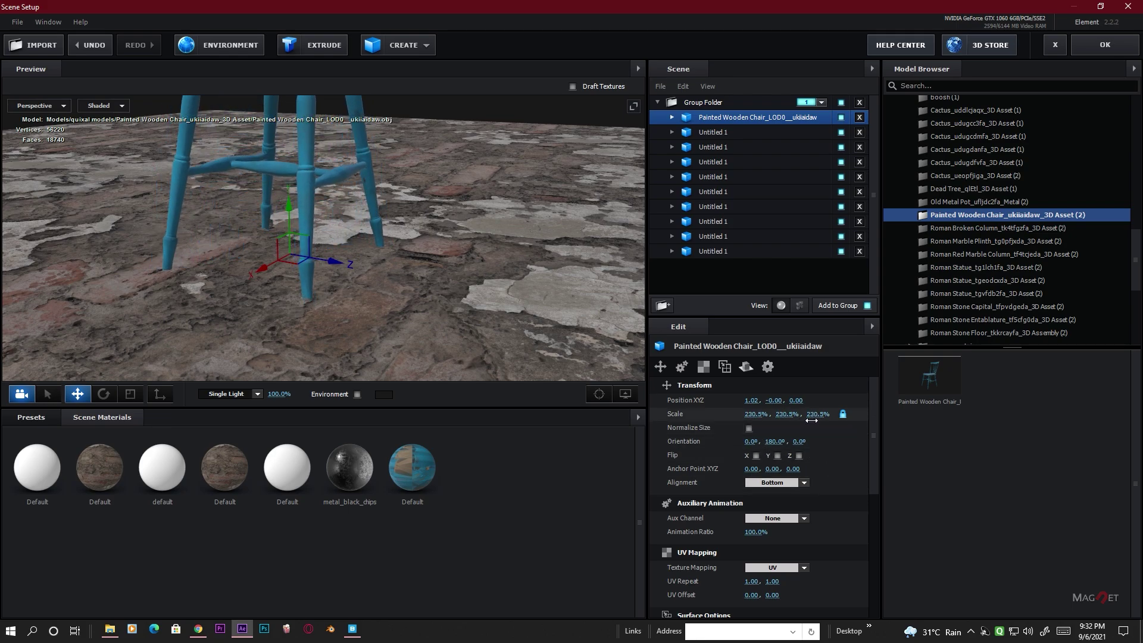
drag(444, 319, 309, 201)
drag(459, 247, 460, 273)
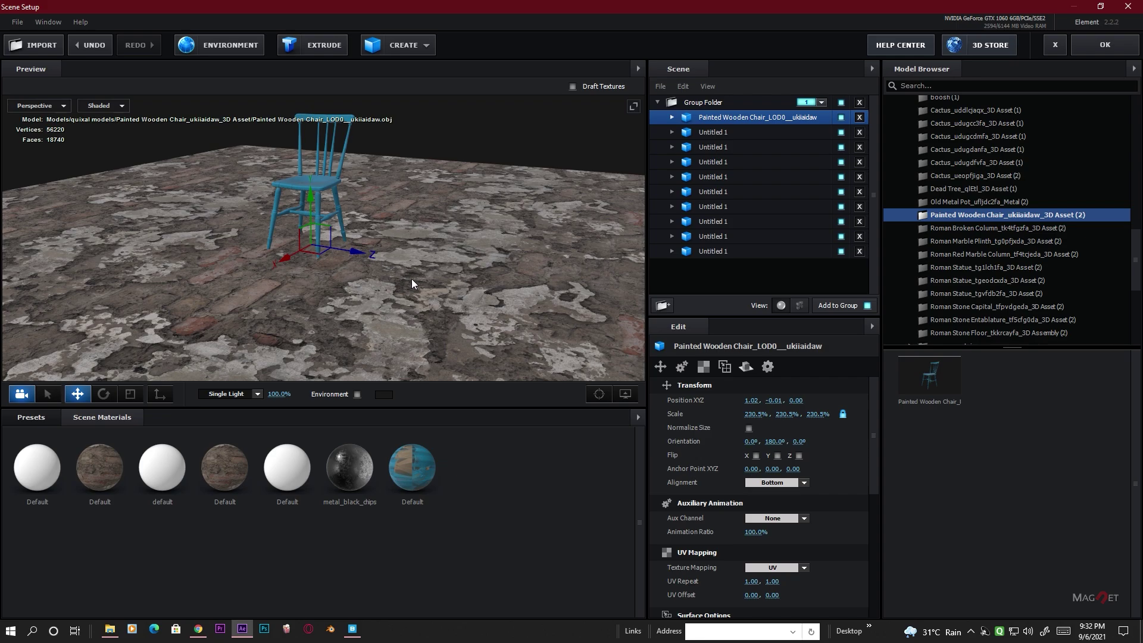
drag(412, 279, 420, 290)
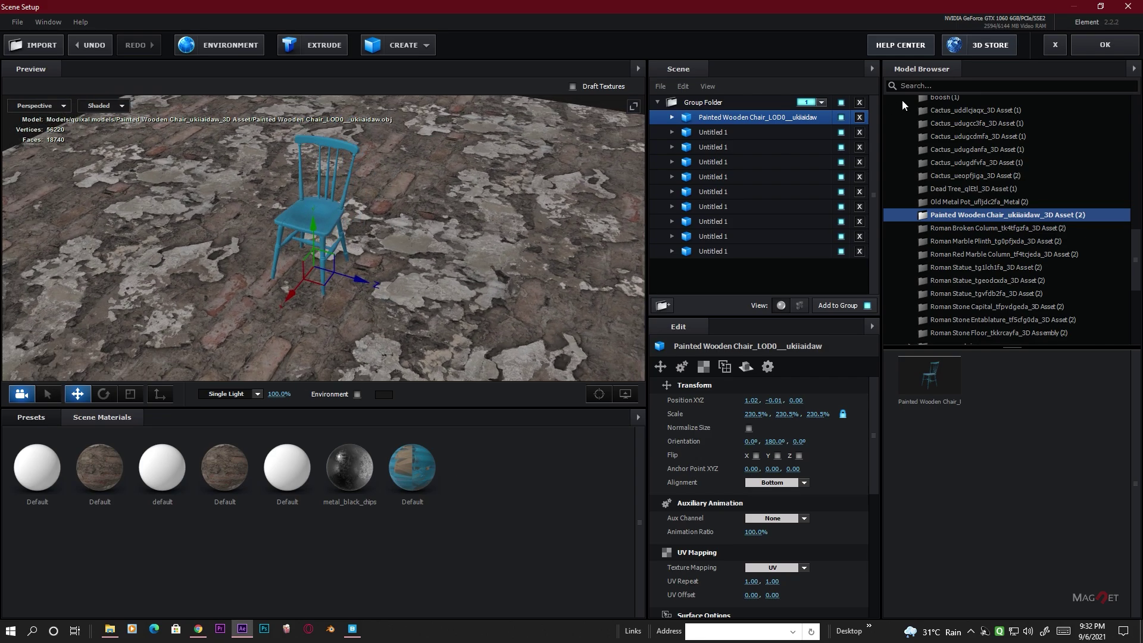
click(1102, 48)
- Create a Spot light with 215% intensity, smooth falloff and shadow casting enabled
drag(727, 302, 695, 296)
right_drag(694, 296, 691, 312)
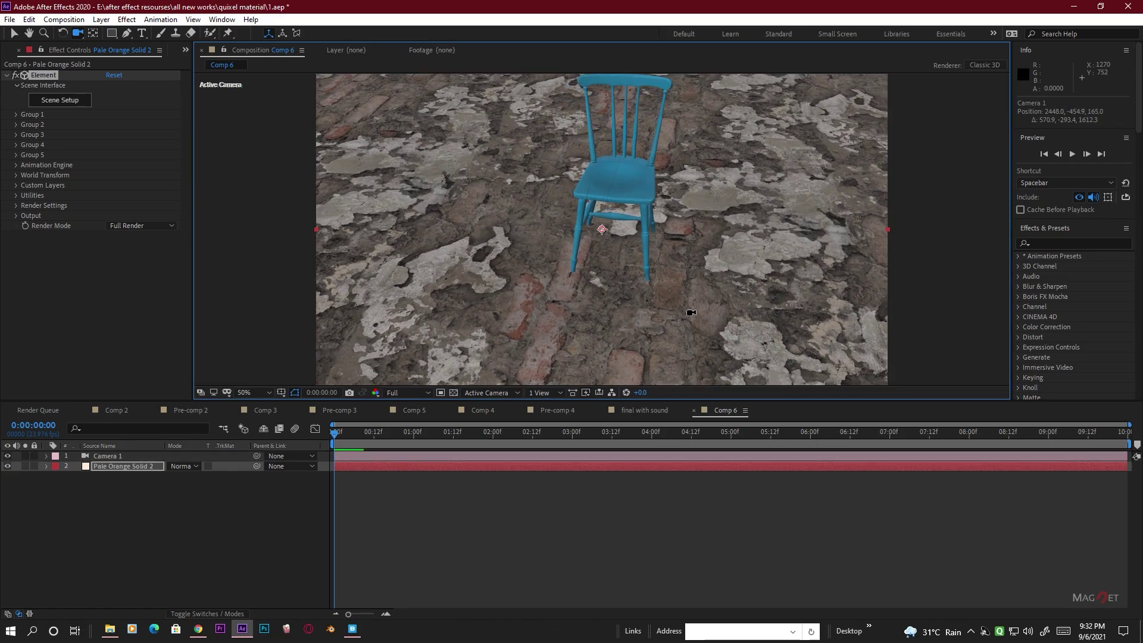
click(98, 19)
mouse_move(179, 32)
click(315, 58)
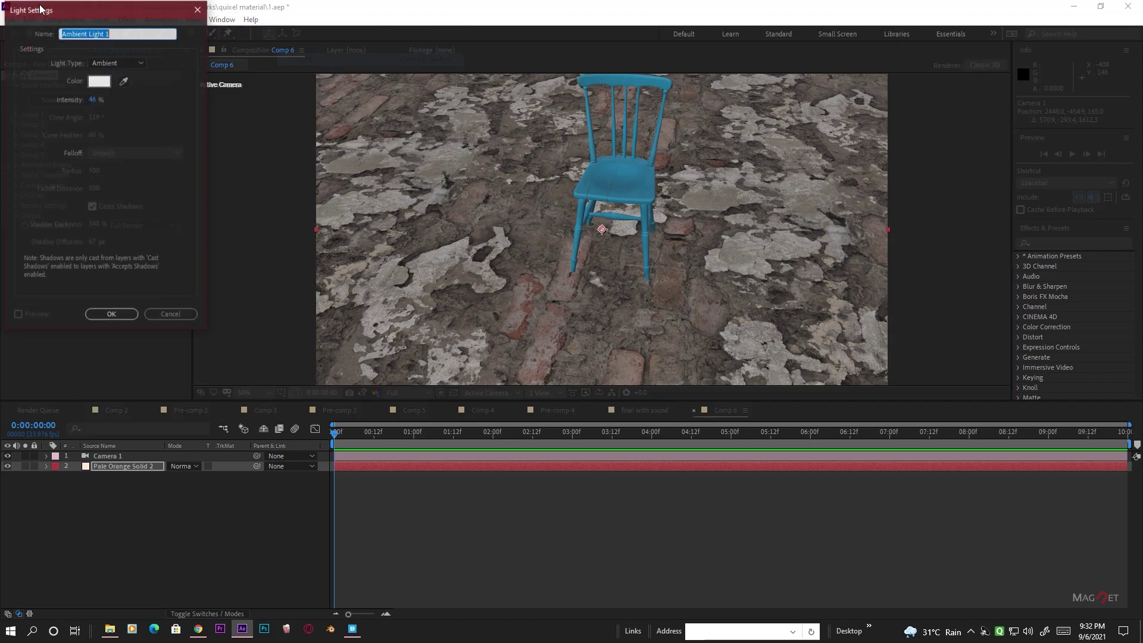
click(117, 62)
click(110, 88)
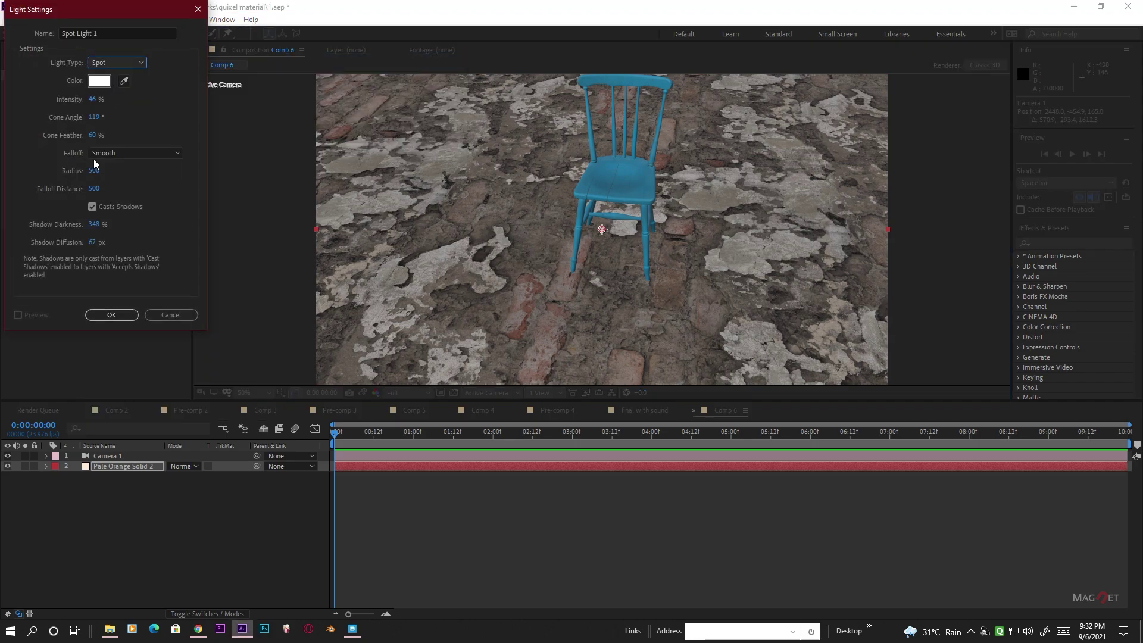
click(94, 100)
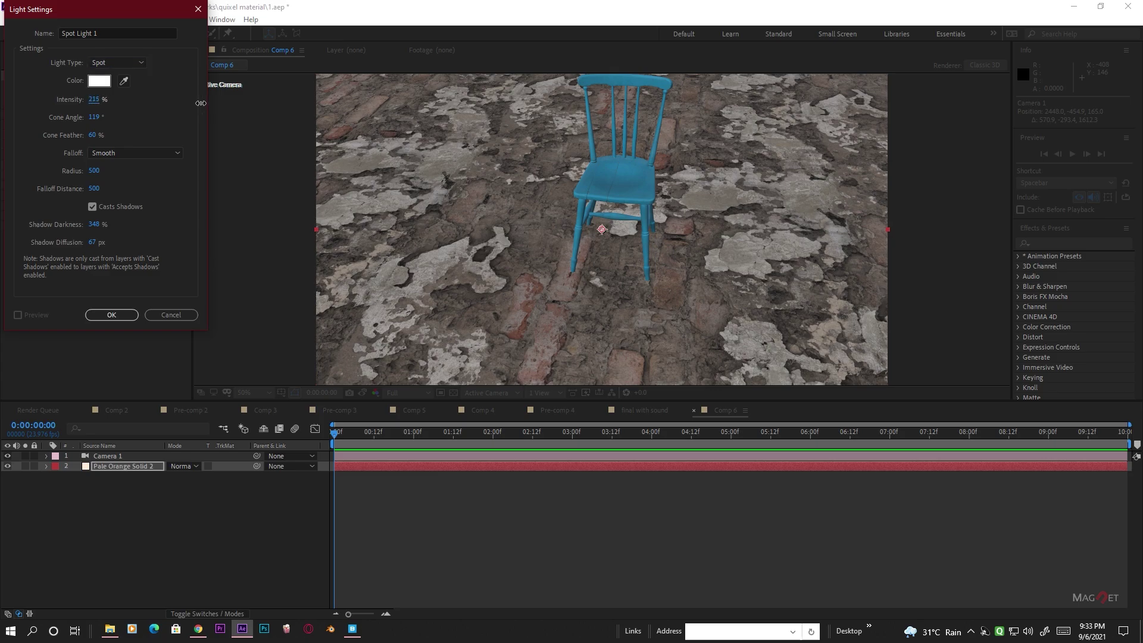
click(112, 315)
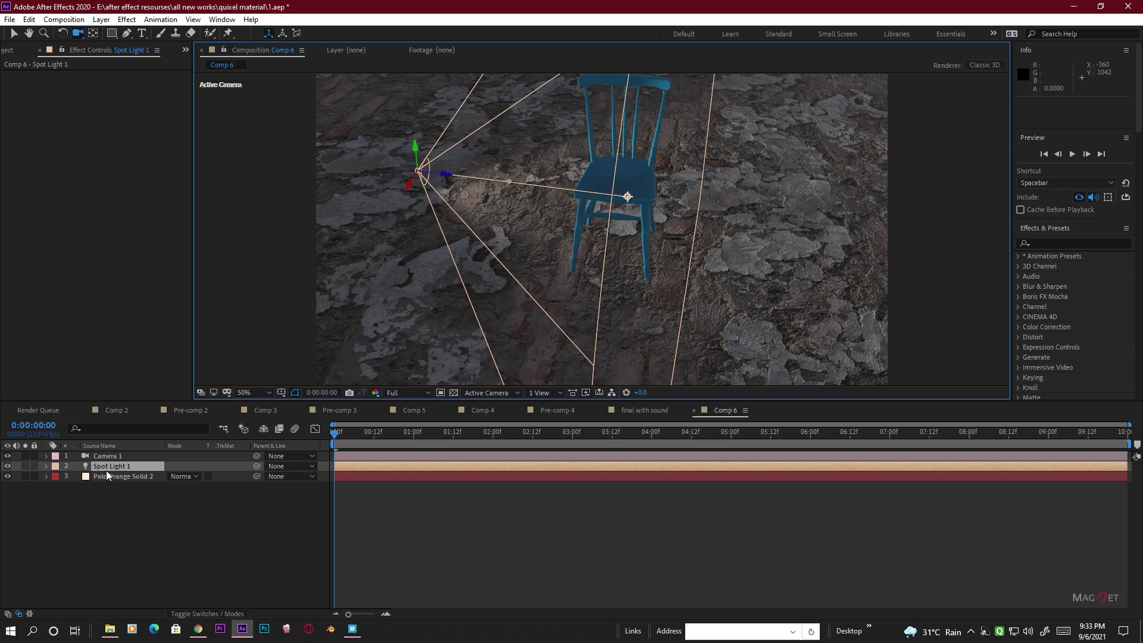
- Move the spot light to a Z position of about -2006.7 and check its lighting on the brick floor
key(p)
drag(206, 481, 136, 481)
drag(596, 324, 557, 344)
right_drag(558, 343, 553, 327)
middle_drag(553, 327, 522, 232)
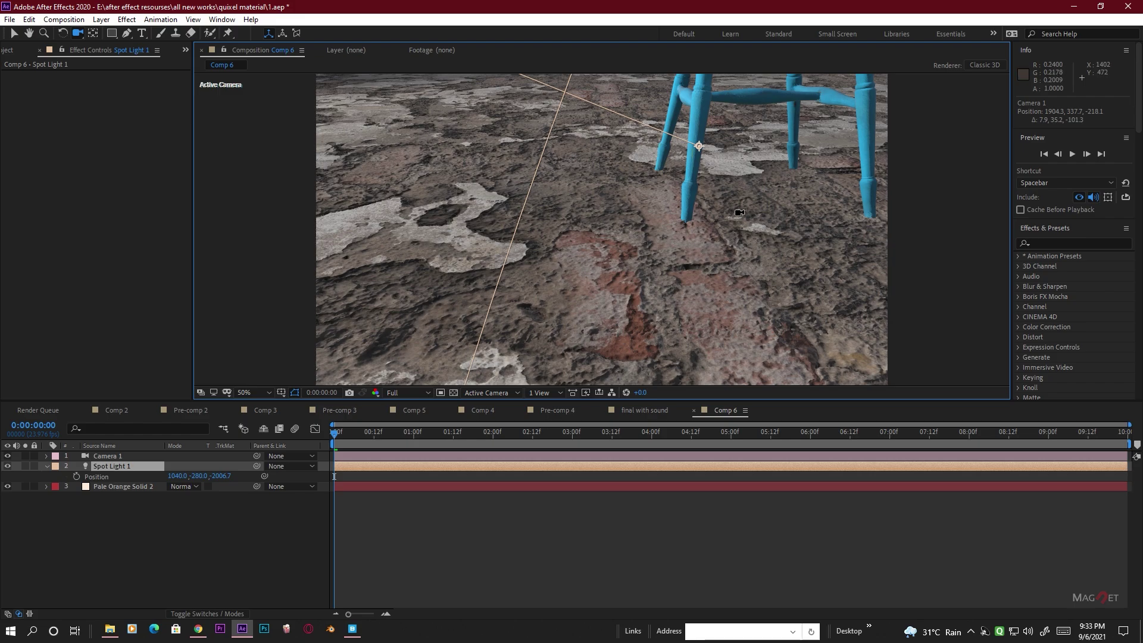
- Enable Shadow Mapping shadows in the Element effect's render settings on Pale Orange Solid 2 and inspect the chair's shadow
click(119, 487)
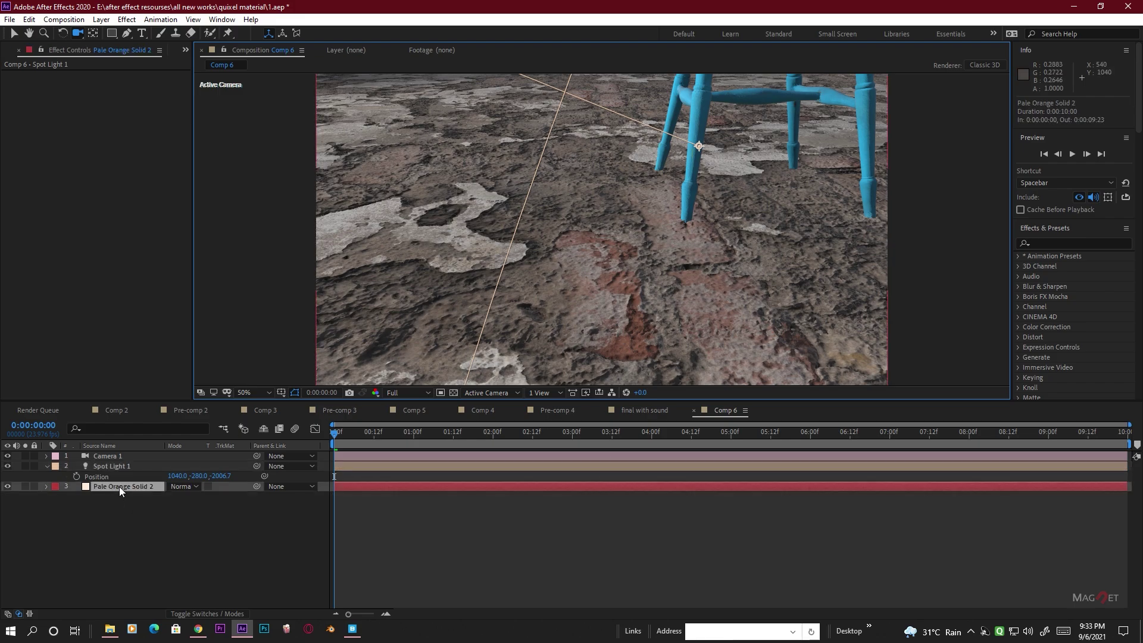
click(15, 206)
scroll(16, 206, down, 3)
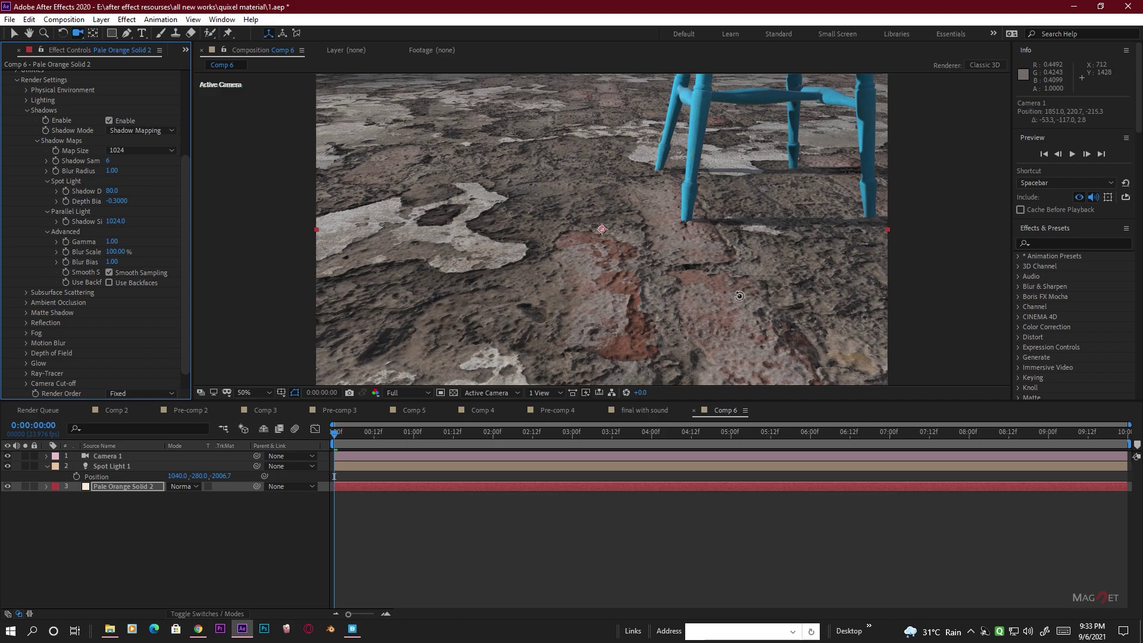
drag(655, 268, 756, 333)
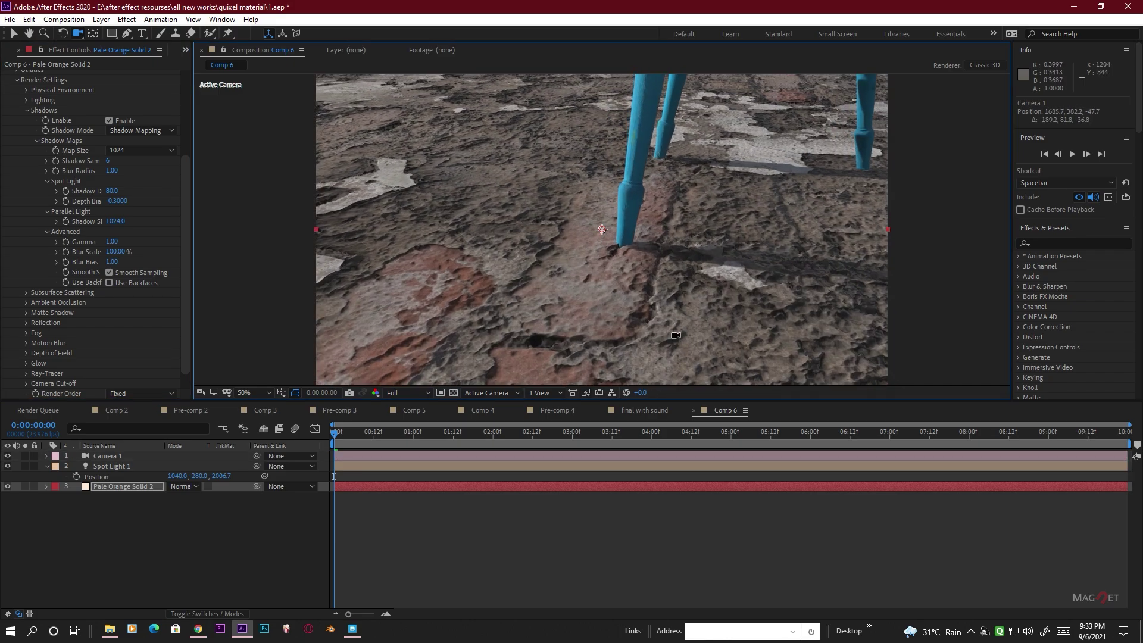
drag(730, 197, 475, 320)
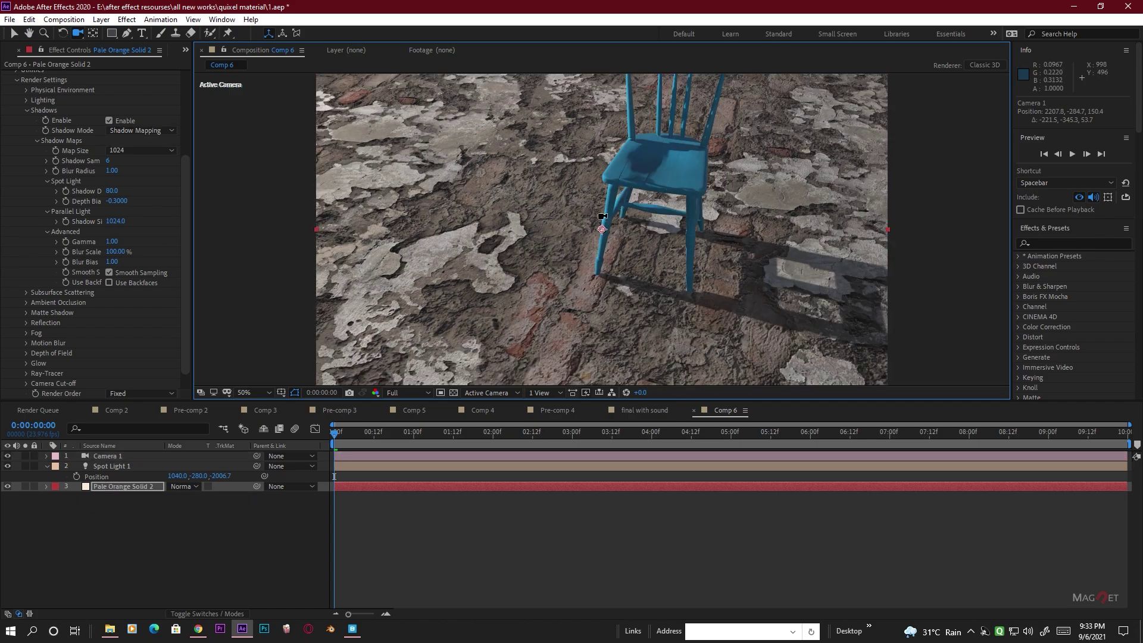
- Apply the kloofendal_48d HDRI from the MAGNET HDRI pack as the scene's environment and accept the scene setup
scroll(602, 216, up, 4)
scroll(607, 238, down, 6)
scroll(63, 104, up, 4)
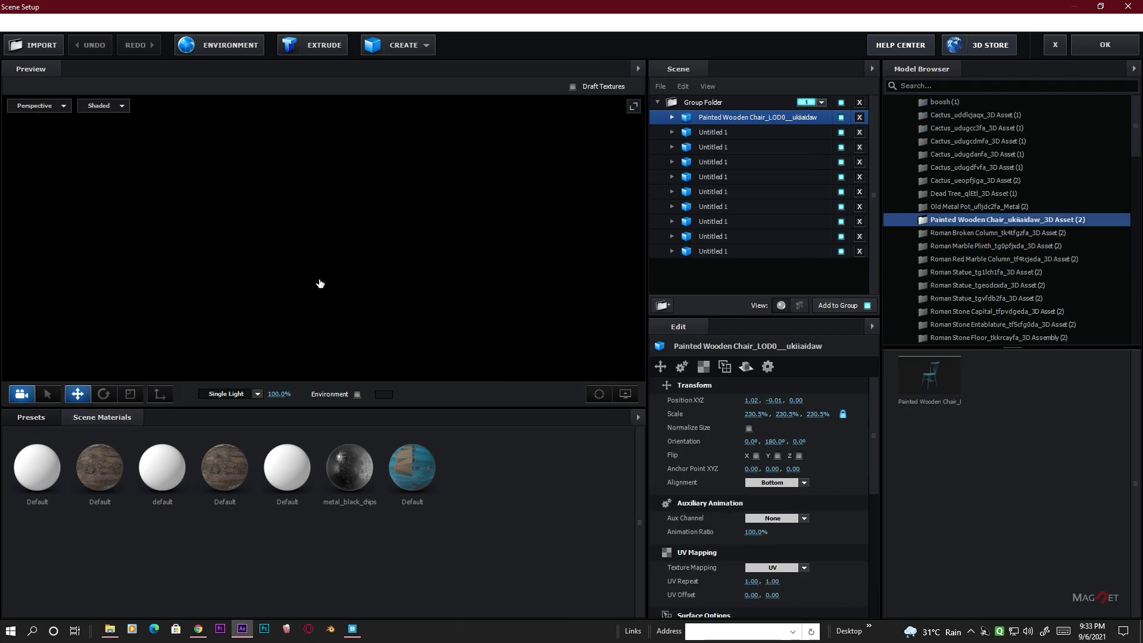
drag(224, 315, 261, 292)
click(29, 417)
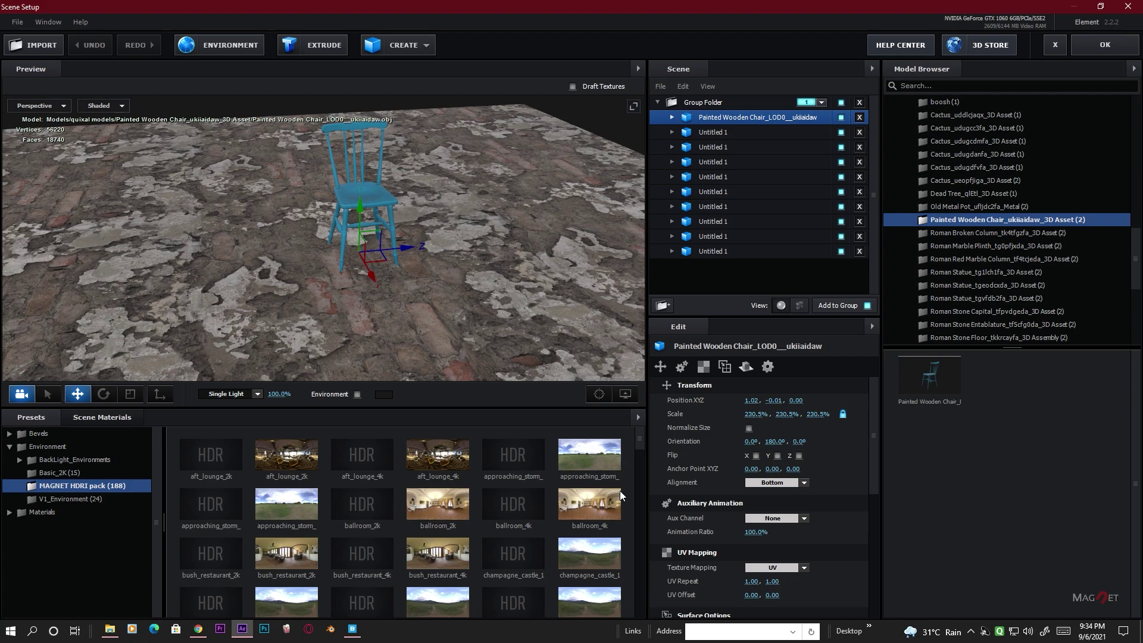
drag(637, 437, 638, 471)
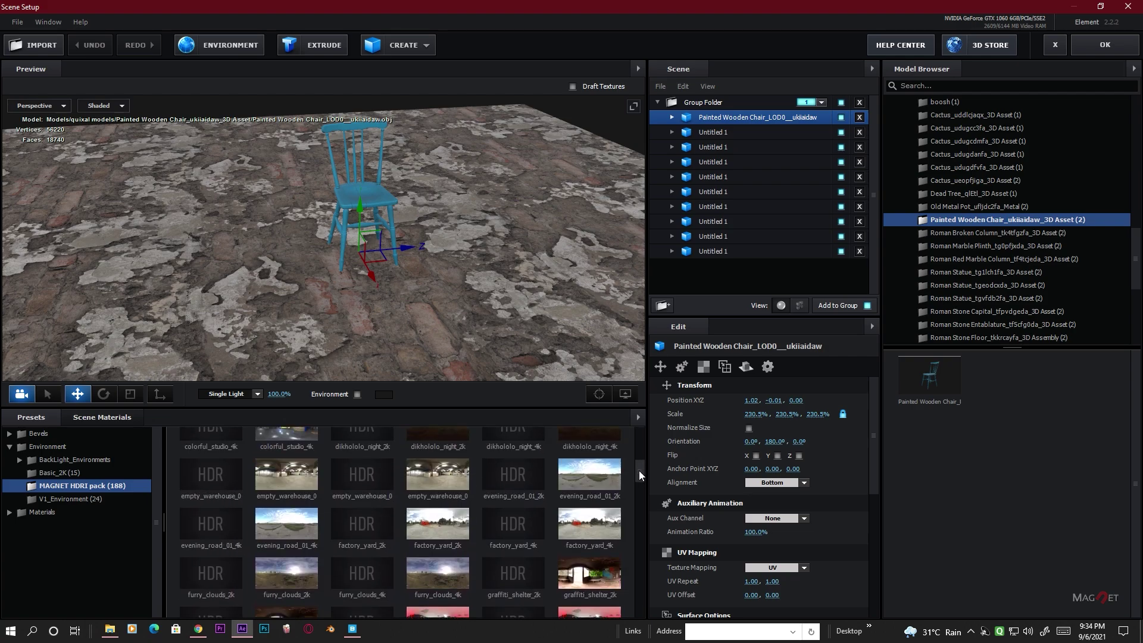
scroll(463, 540, down, 4)
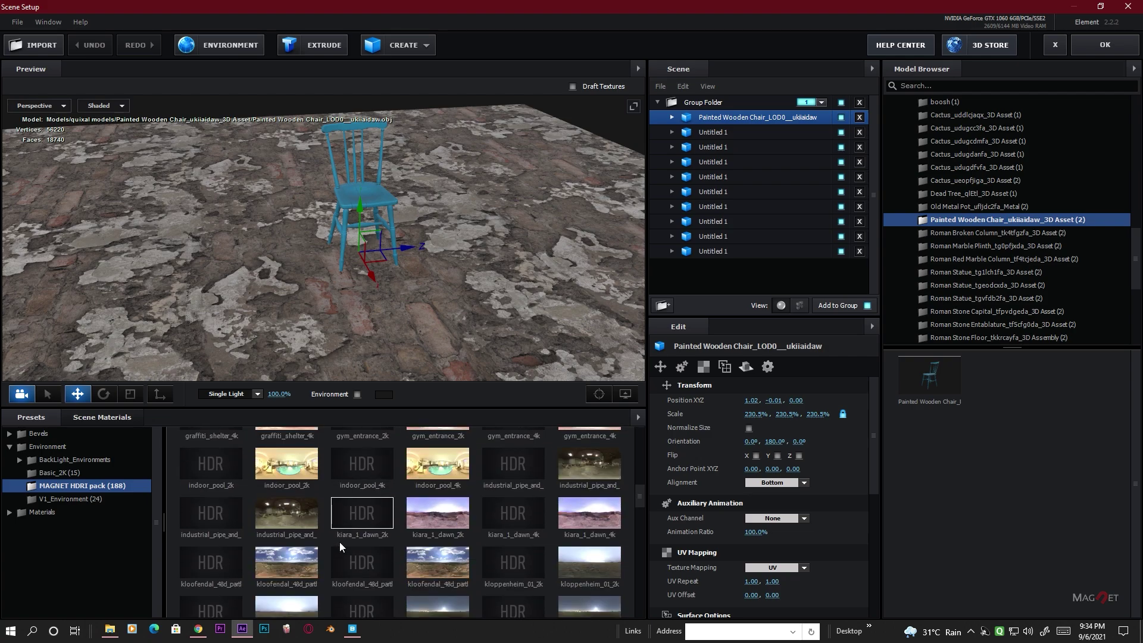
drag(292, 558, 542, 223)
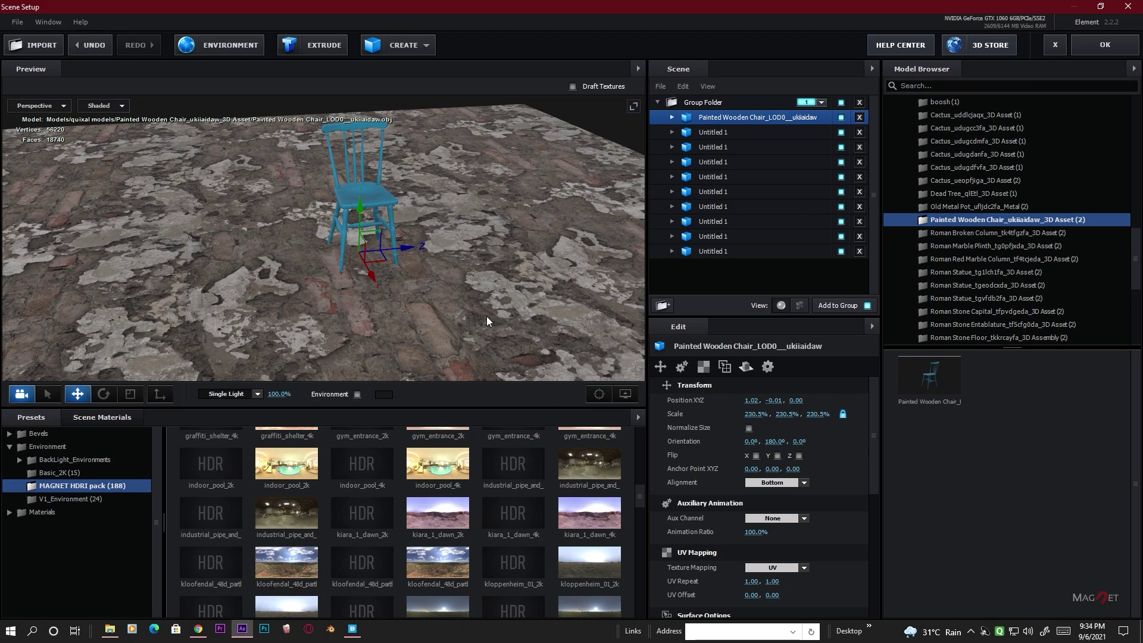
click(1105, 44)
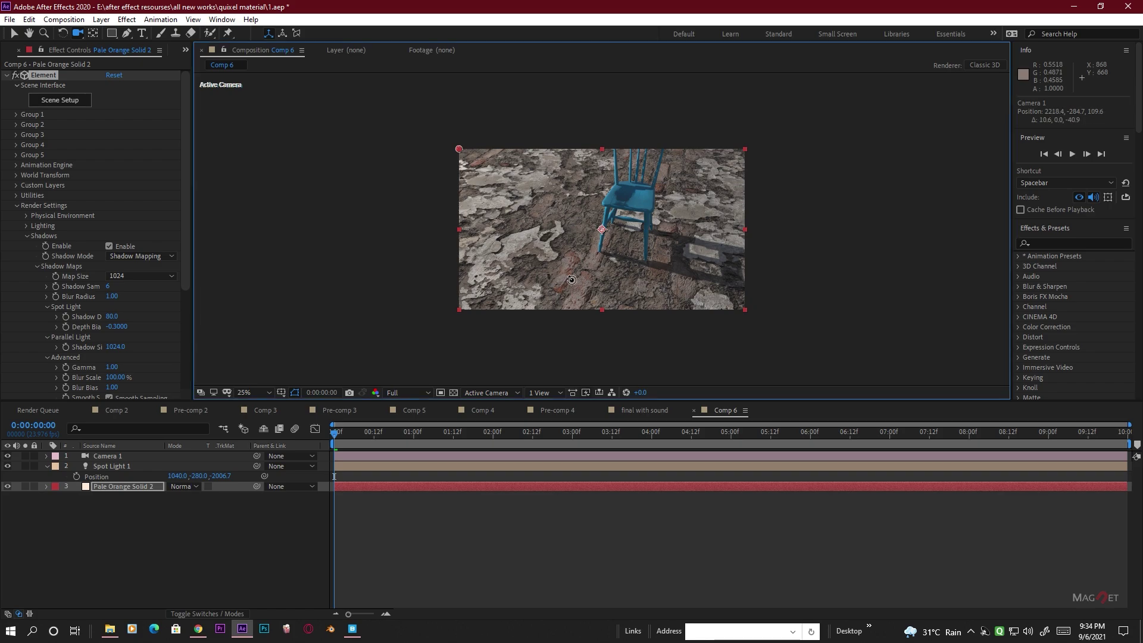
- Create an Ambient light with 58% intensity and check its effect on the chair and brick floor
drag(558, 285, 596, 285)
key(period)
key(comma)
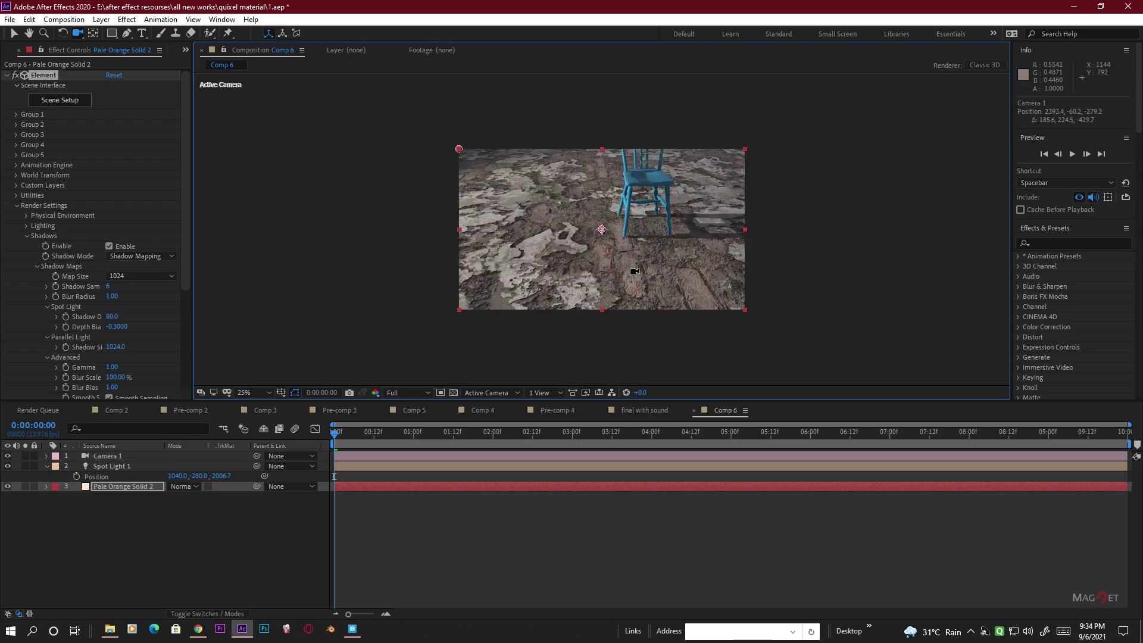
key(period)
click(101, 19)
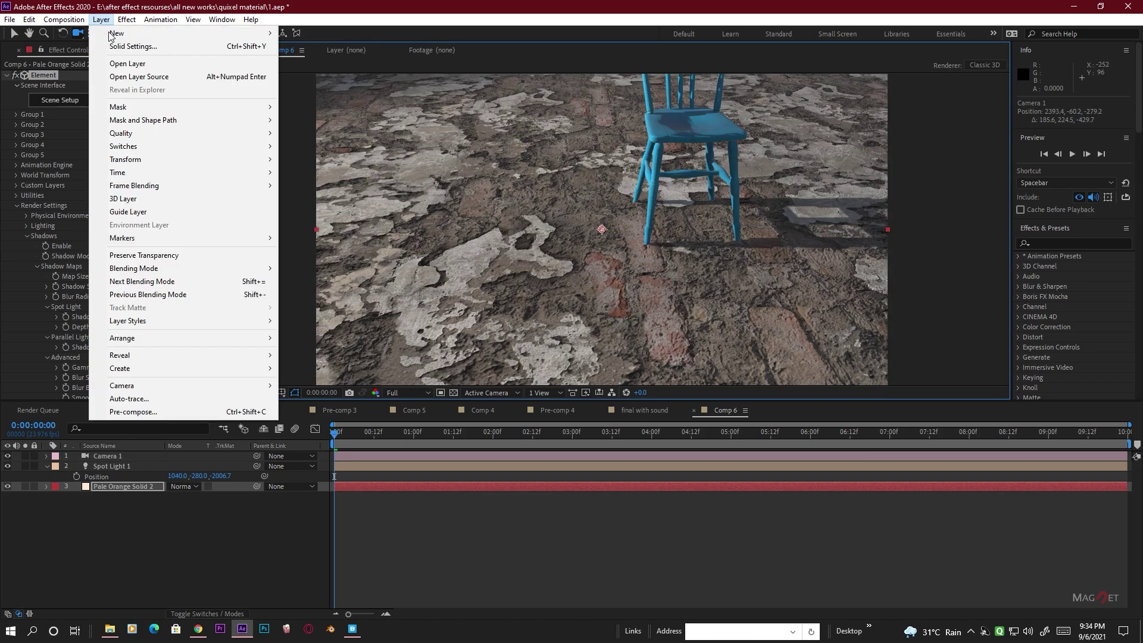
mouse_move(116, 37)
click(315, 60)
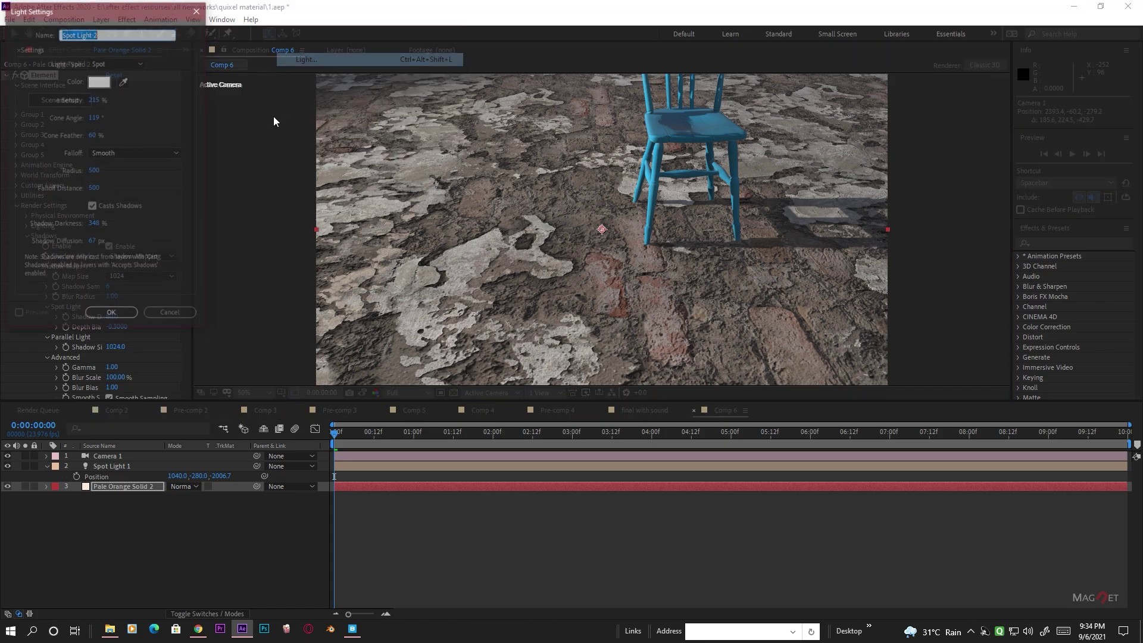
click(137, 63)
click(105, 118)
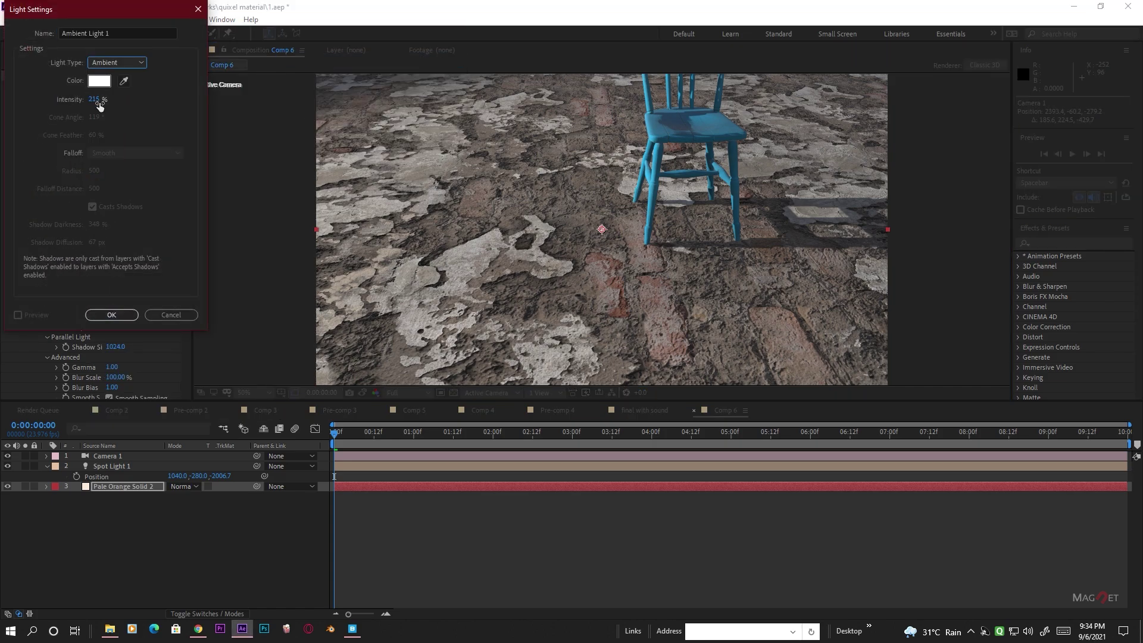
drag(103, 109, 71, 166)
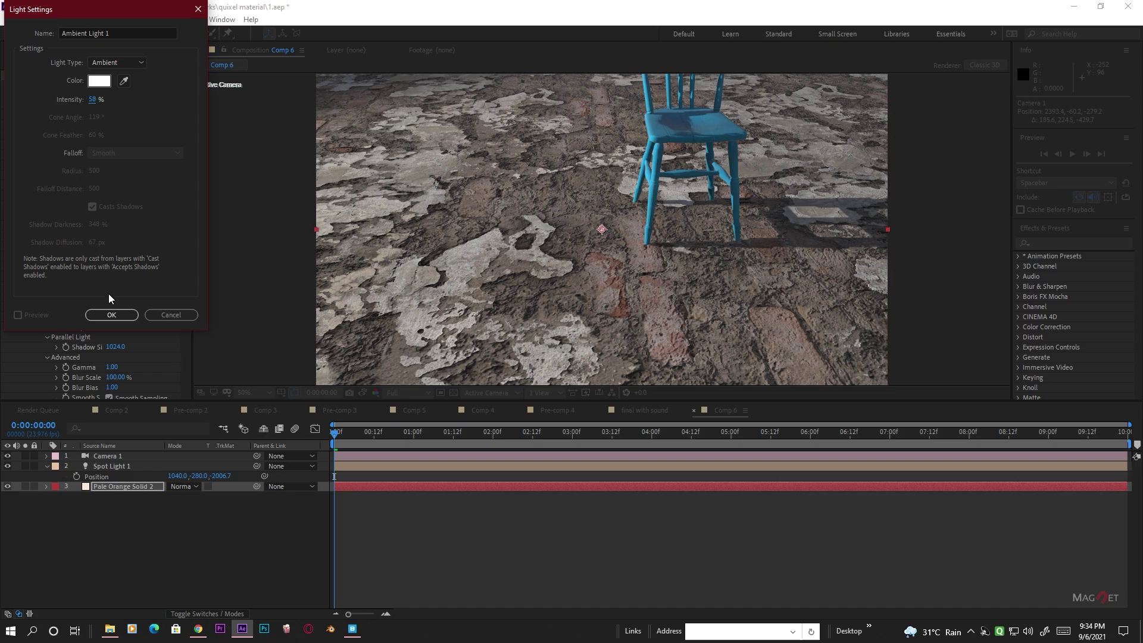
click(113, 315)
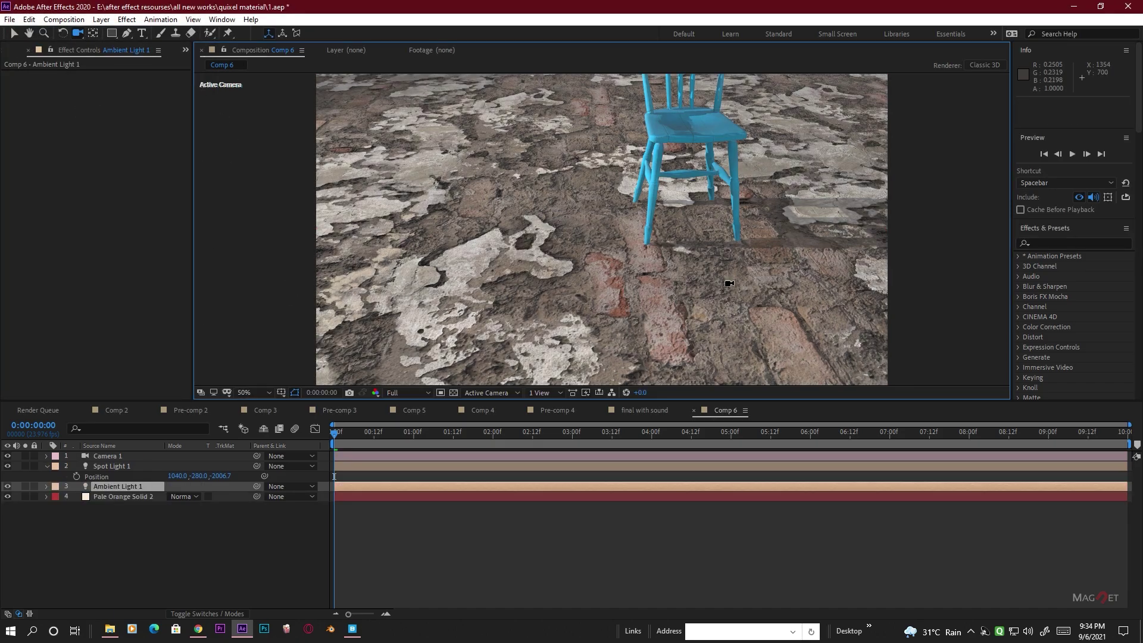
drag(773, 283, 706, 166)
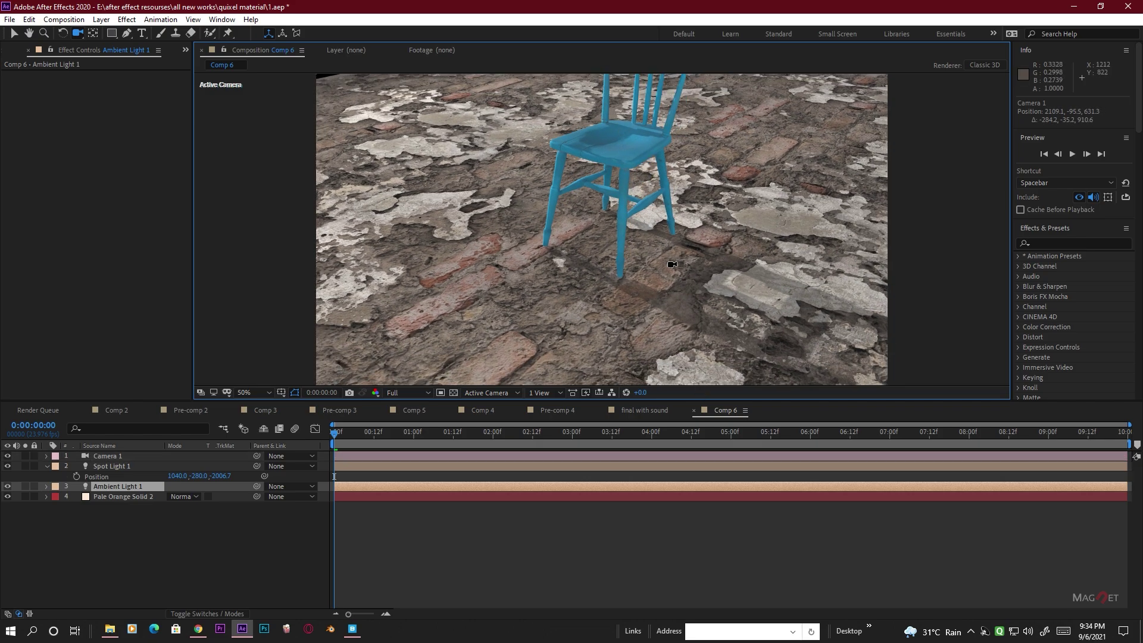
- Enable SSAO ambient occlusion in the Element effect on Pale Orange Solid 2 and set the SSAO intensity to 5.8
click(113, 496)
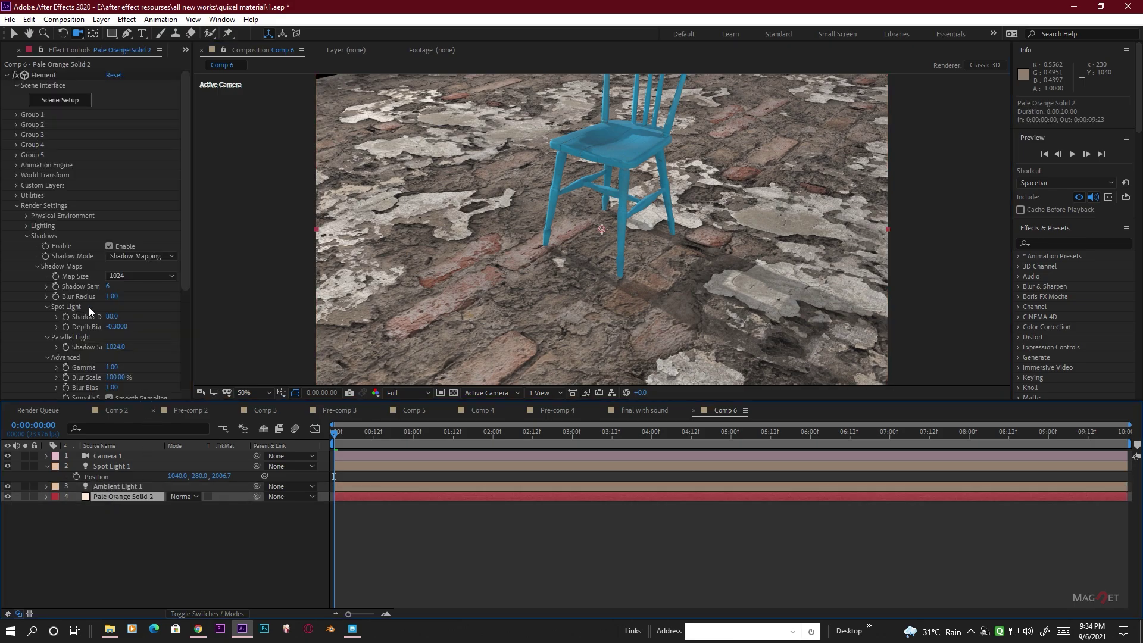
click(26, 236)
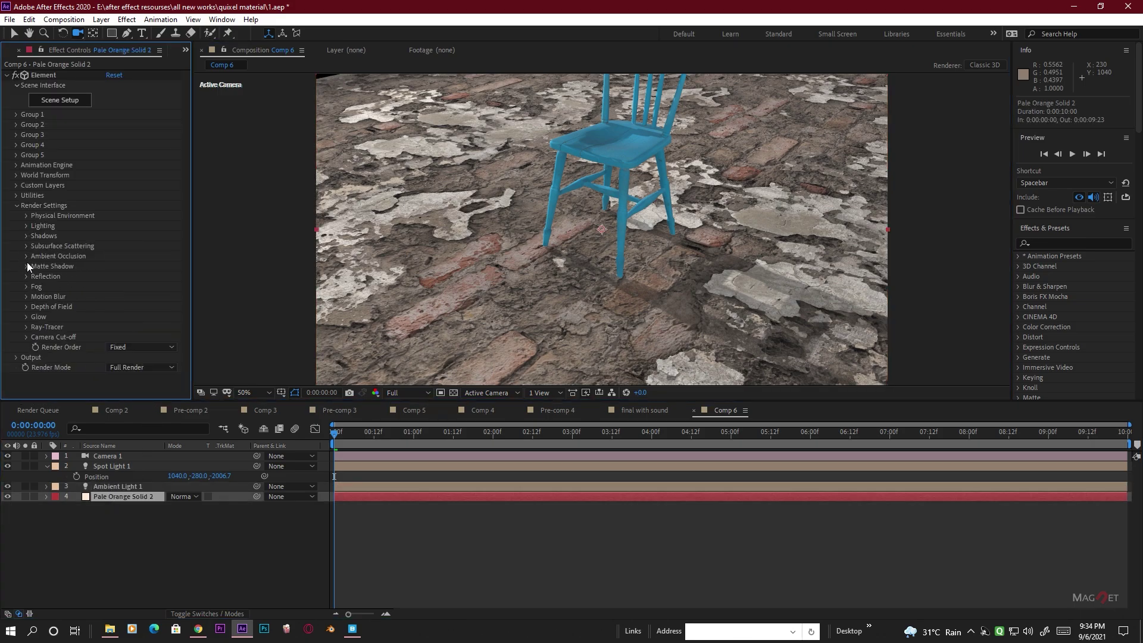
click(26, 256)
click(109, 252)
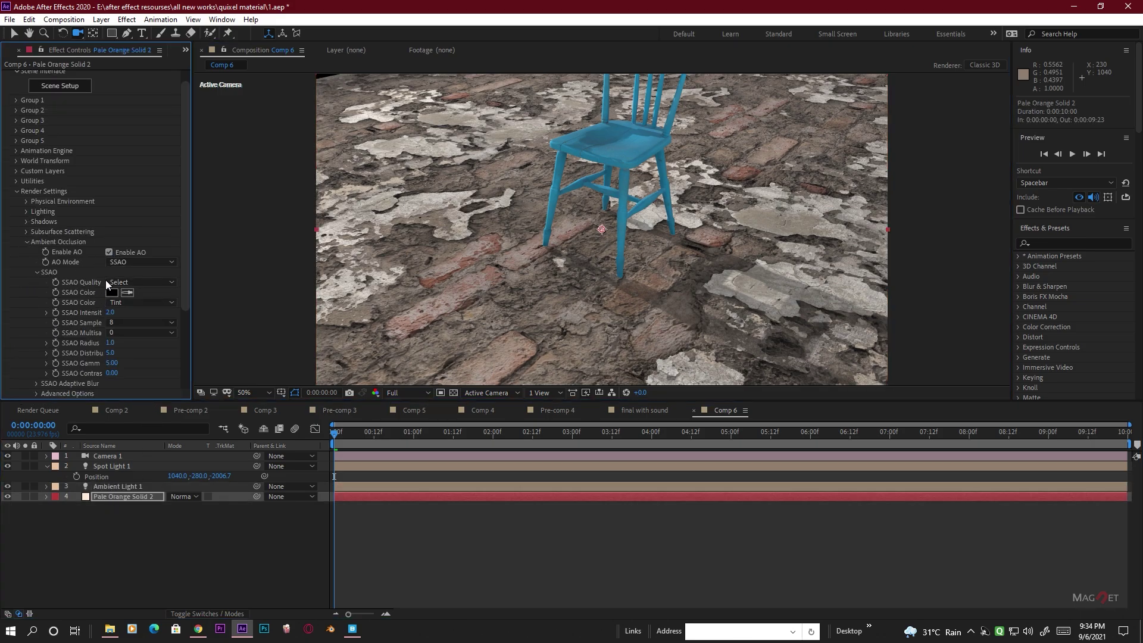
drag(116, 316, 139, 316)
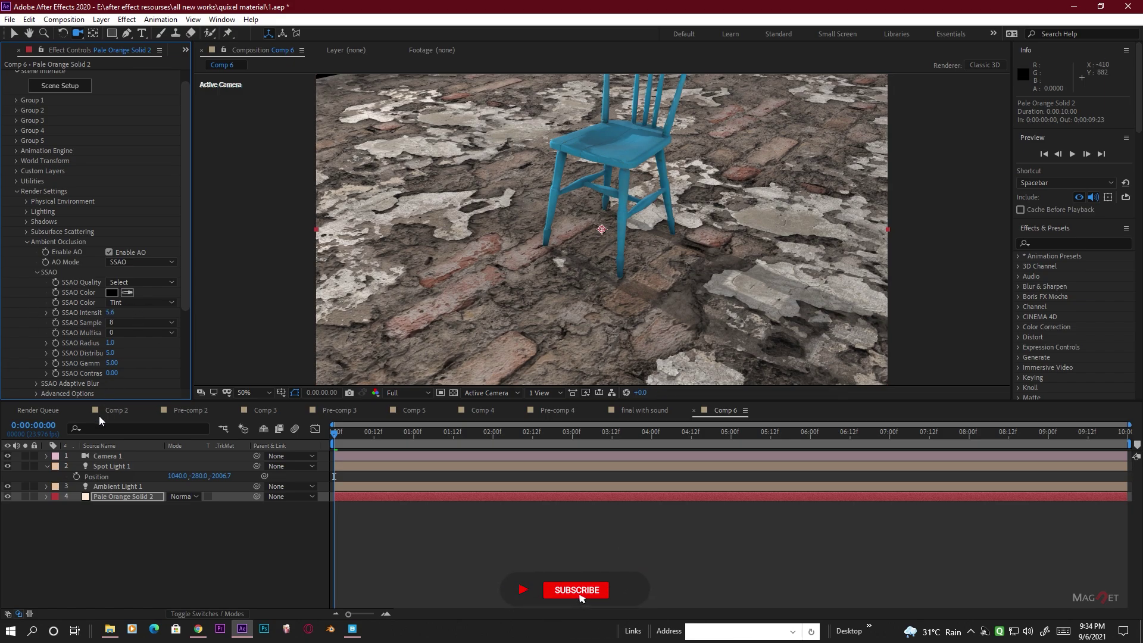
- Set the advanced ambient occlusion options to 364% AO light influence and 84% AO depth influence
scroll(63, 343, down, 3)
click(37, 322)
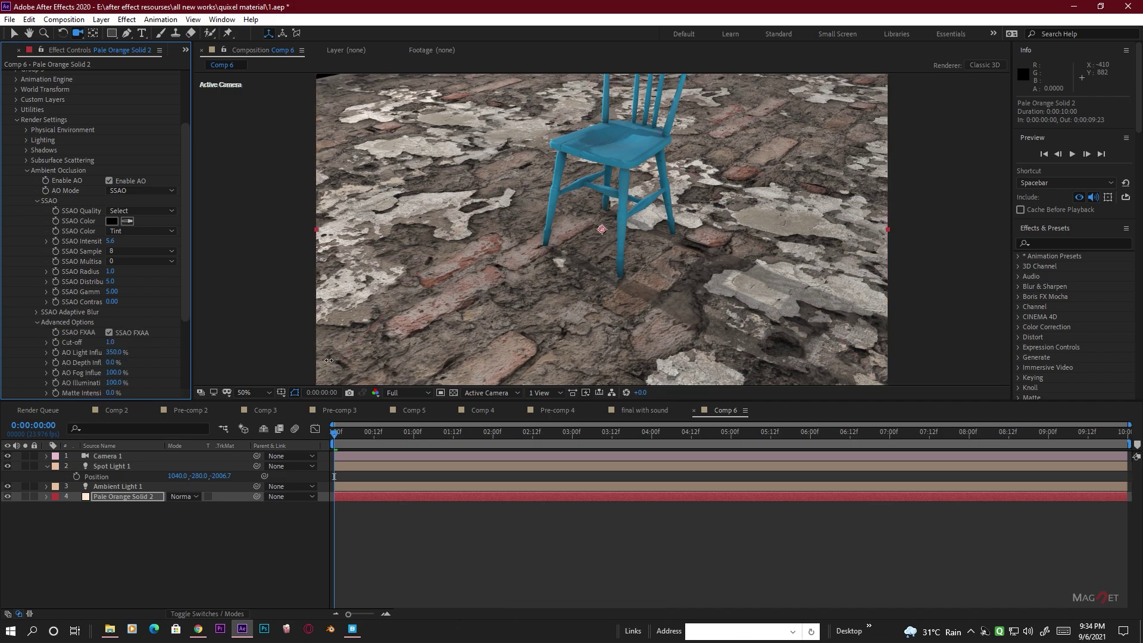
mouse_move(112, 362)
mouse_down()
mouse_move(222, 365)
mouse_move(211, 368)
mouse_up()
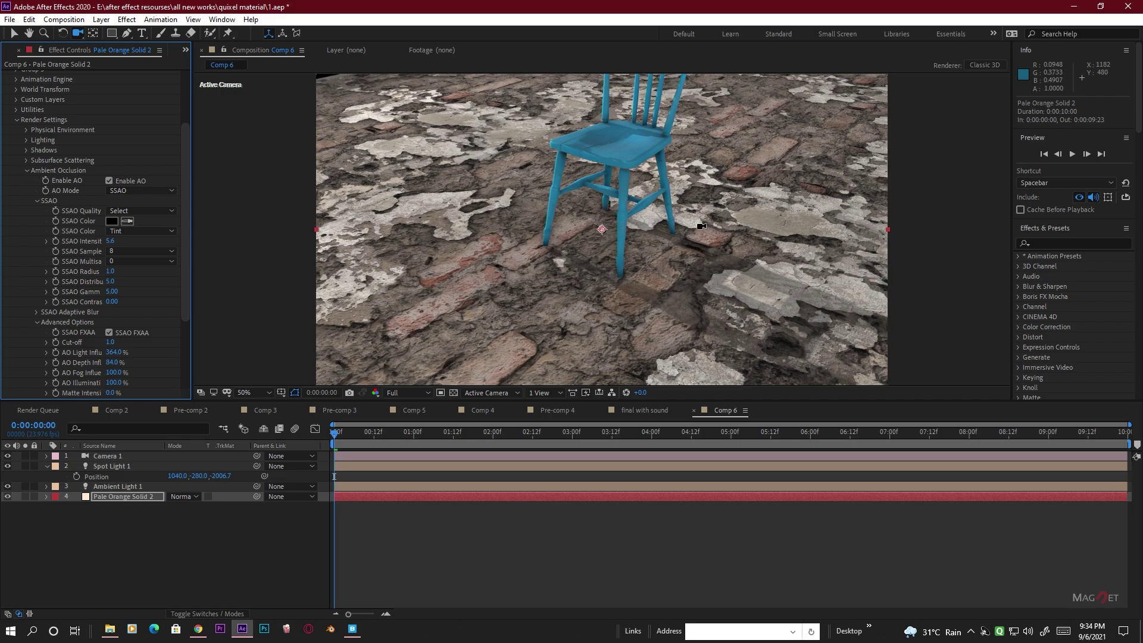
- Move the camera around the chair to examine its lighting, shadow and ambient occlusion on the brick floor
drag(701, 227, 689, 301)
right_drag(689, 300, 668, 291)
mouse_move(668, 291)
middle_down()
mouse_move(669, 256)
mouse_move(661, 297)
middle_up()
drag(653, 327, 651, 285)
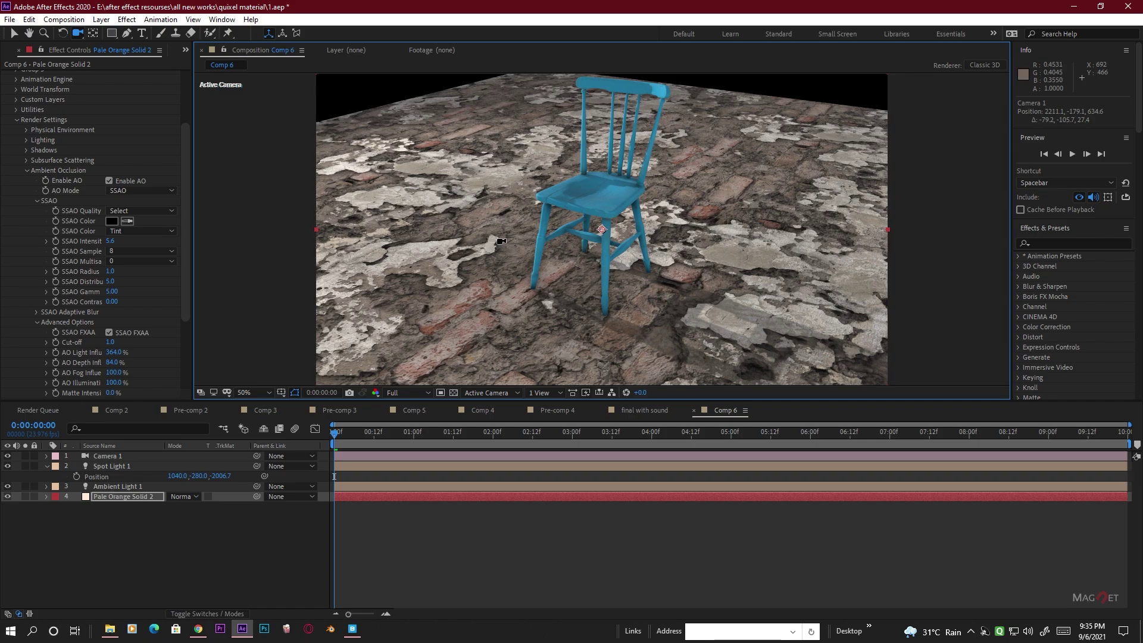
drag(493, 334, 533, 296)
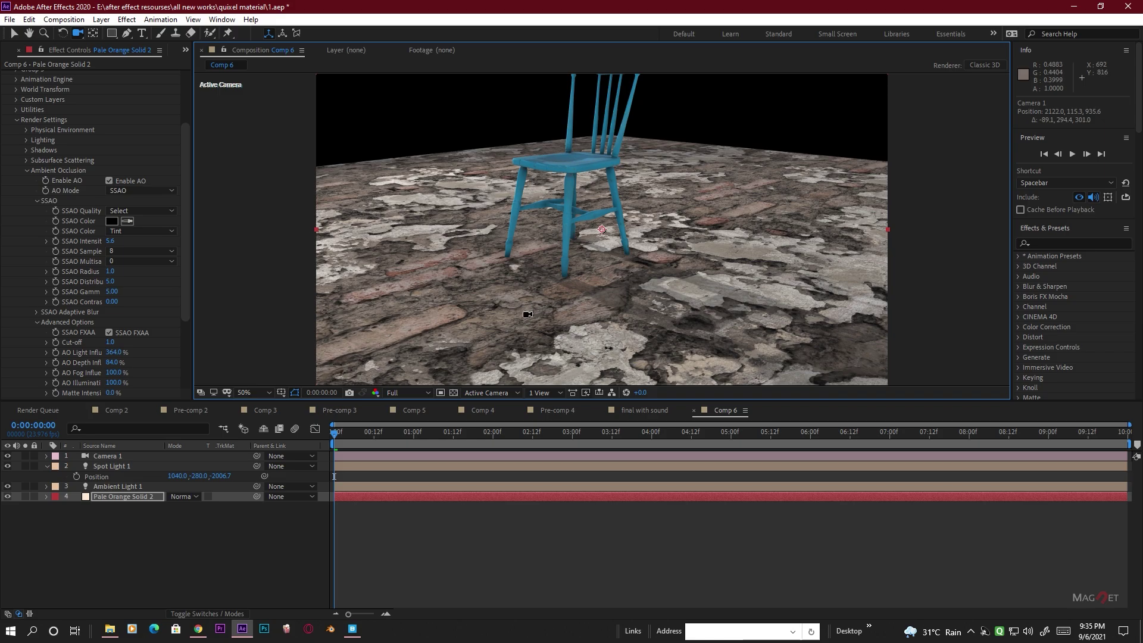
drag(529, 320, 536, 326)
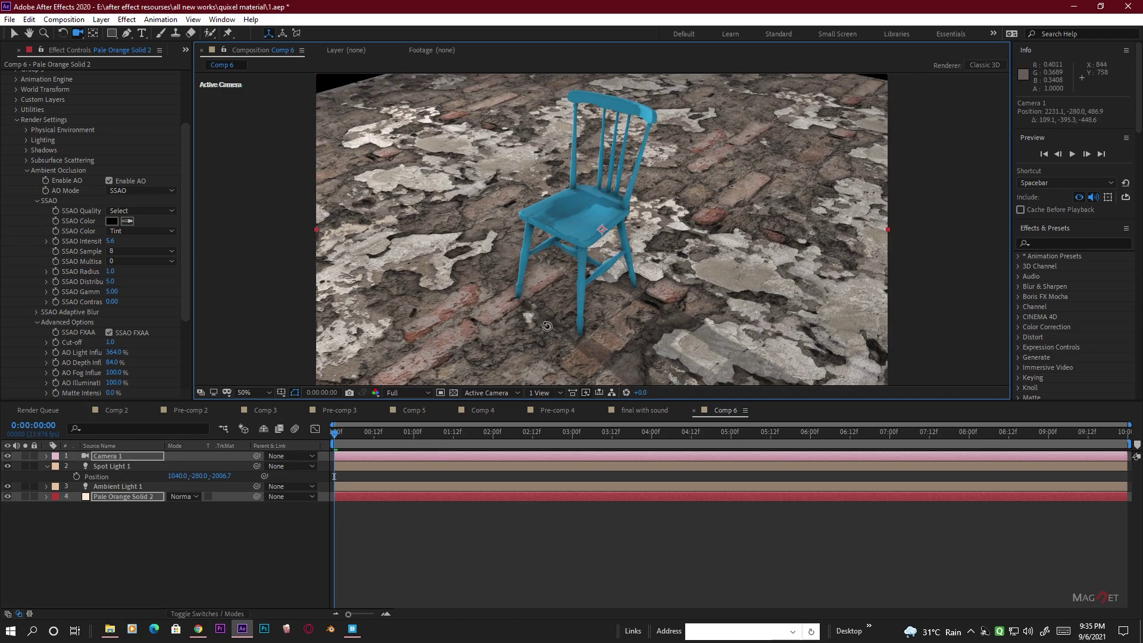
middle_drag(543, 325, 549, 325)
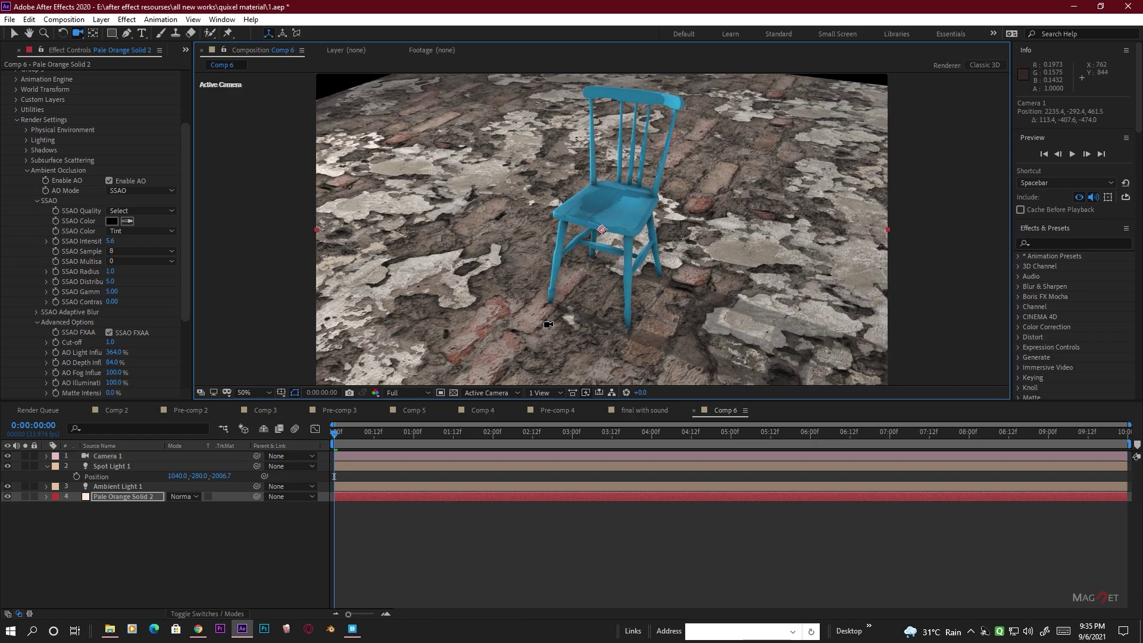